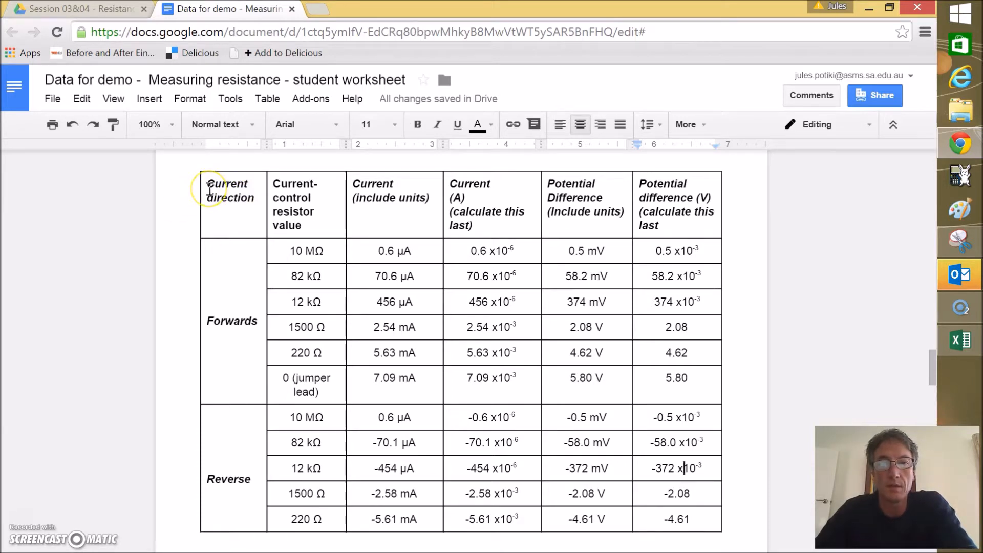
Step: Copy the whole measurement table in the document, from the Current direction heading to the Reverse 220 Ω row
left_click(209, 185)
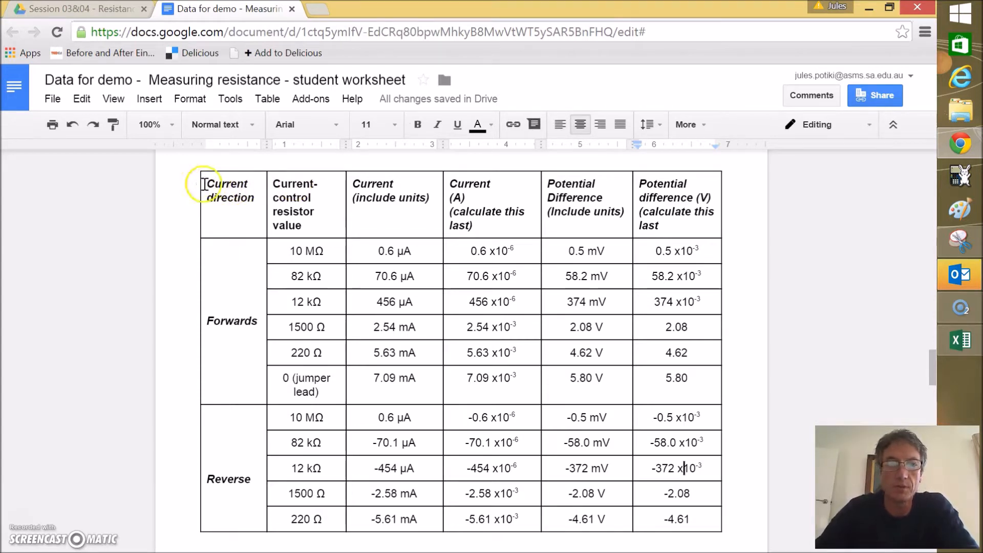
left_click_drag(208, 180, 651, 517)
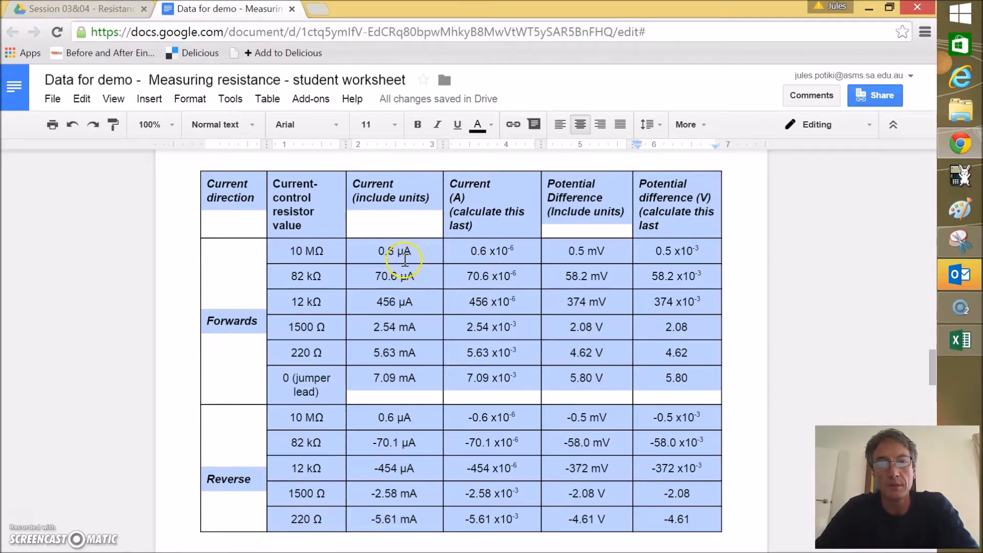
right_click(422, 252)
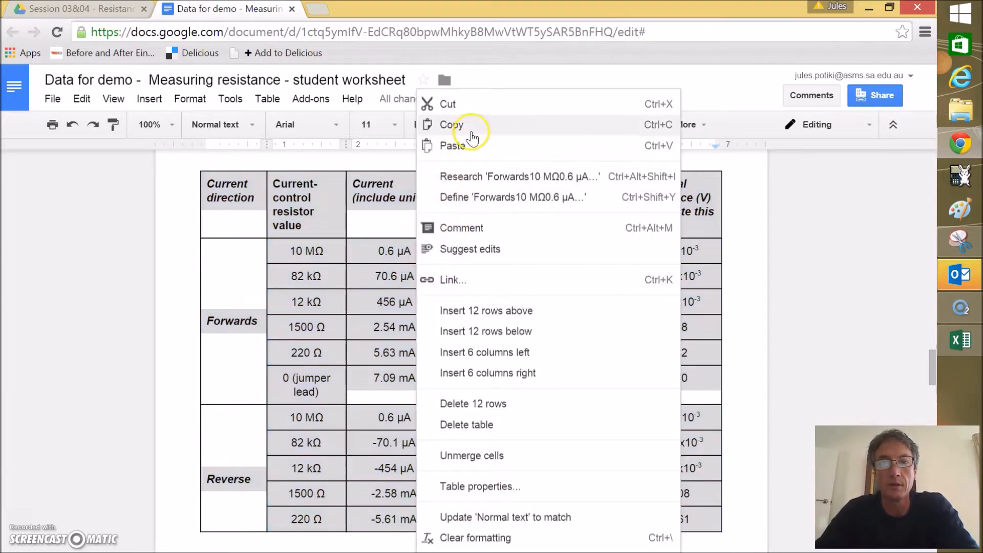
left_click(454, 126)
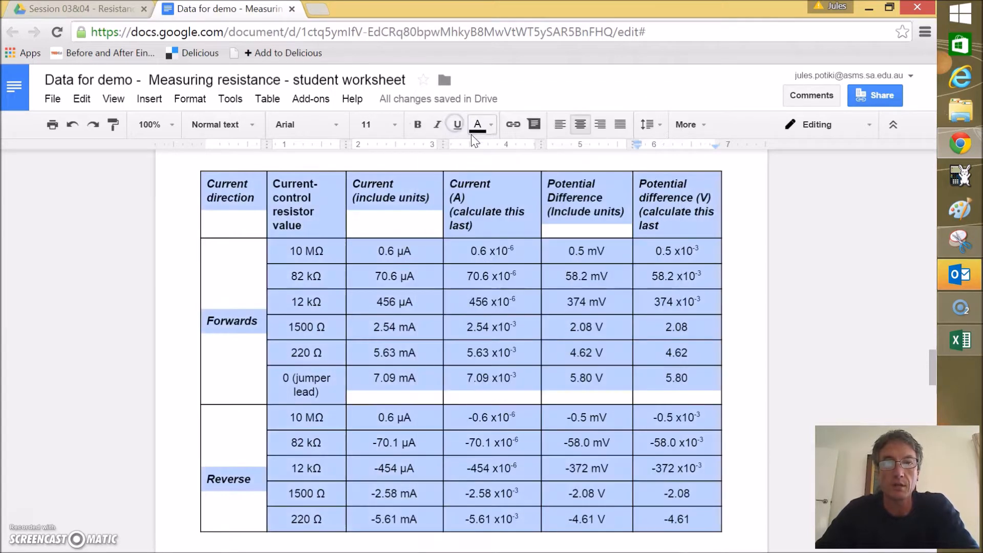
Step: Switch to the Excel workbook, paste the table at A1 of Sheet3 with its source formatting, and widen columns A to F
left_click(969, 352)
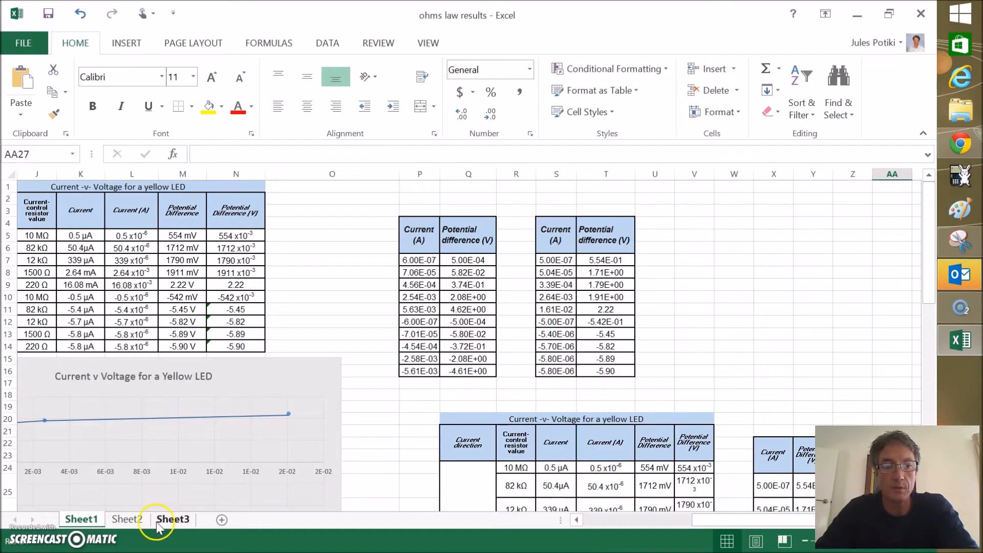
left_click(173, 519)
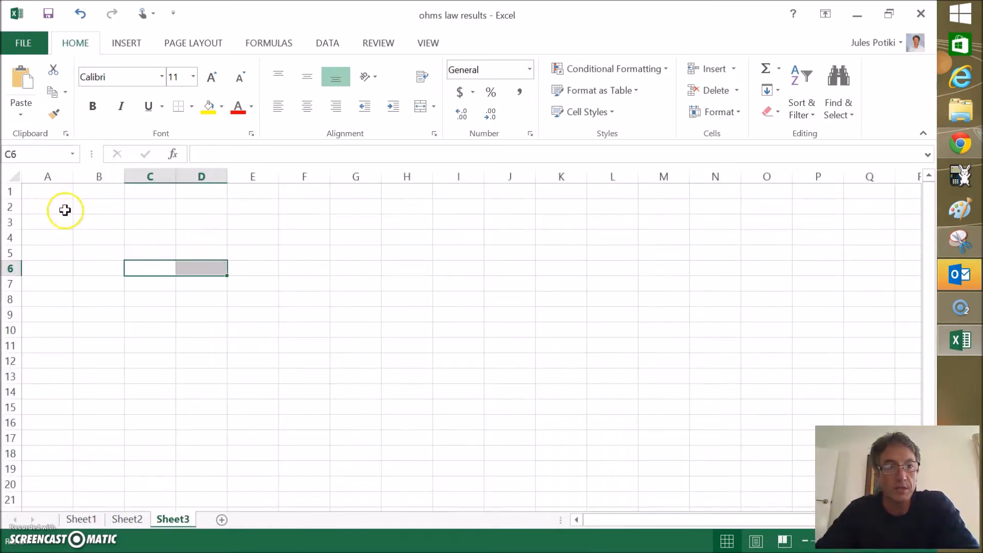
left_click(95, 207)
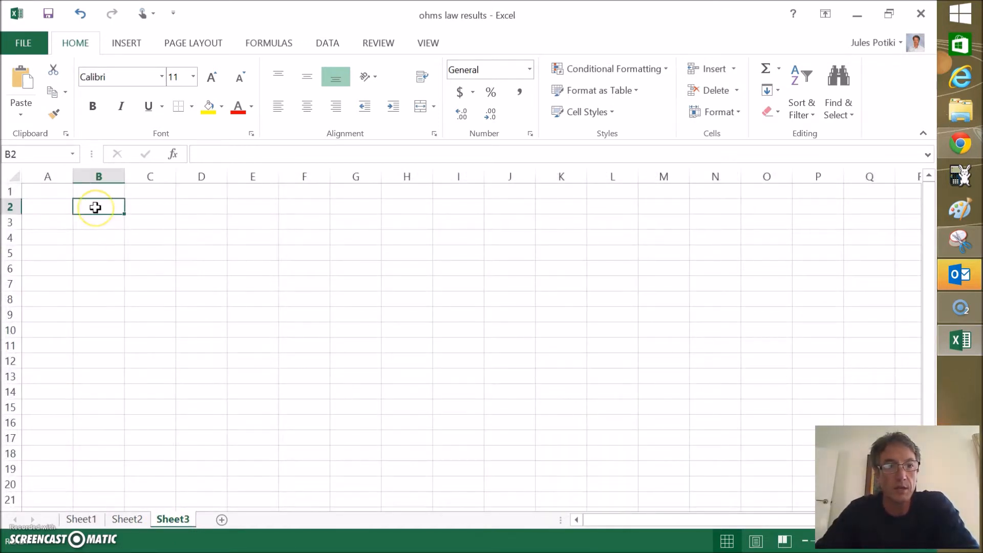
left_click(46, 193)
right_click(46, 192)
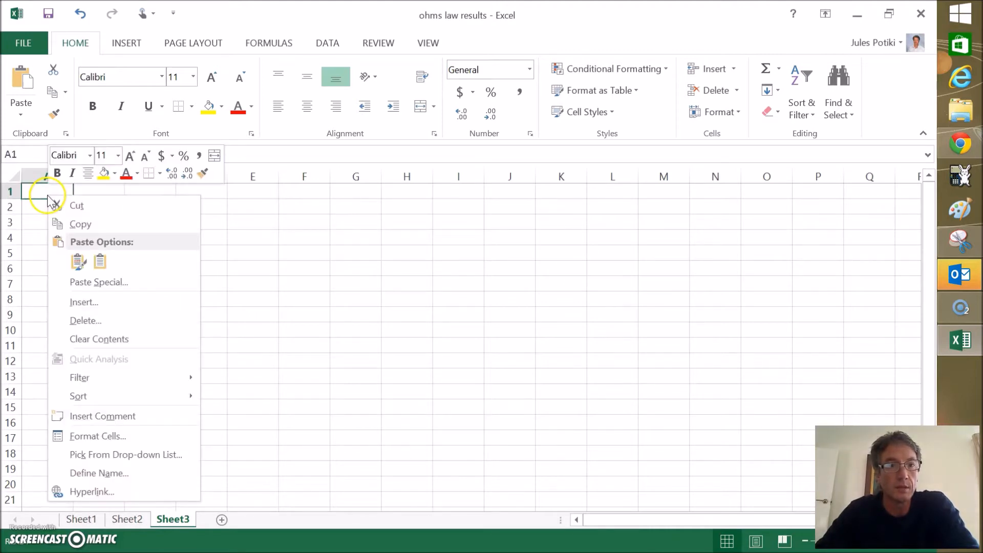
left_click(78, 262)
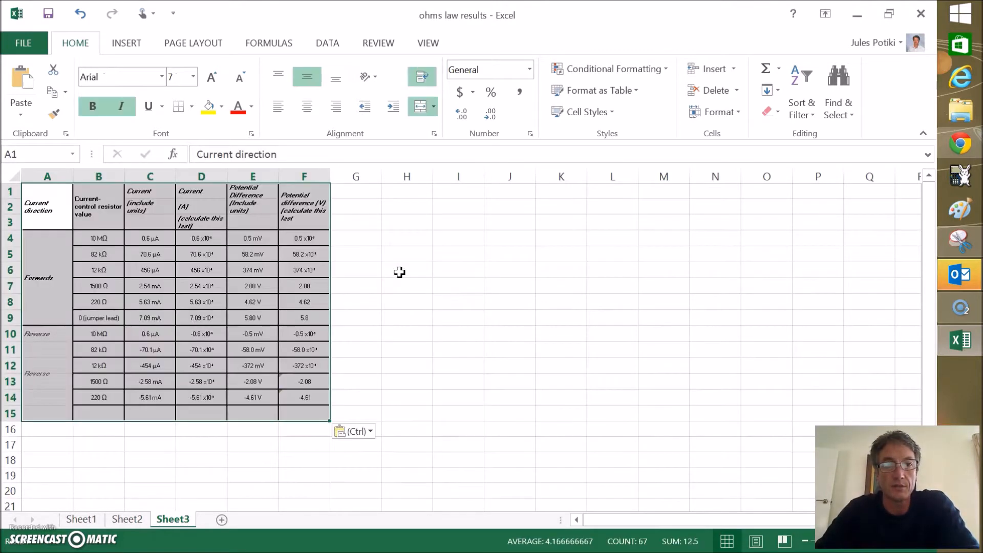
left_click_drag(72, 171, 430, 178)
Step: Merge cells C1:C3 into a single heading cell, keeping only the text "Current"
left_click_drag(171, 192, 179, 206)
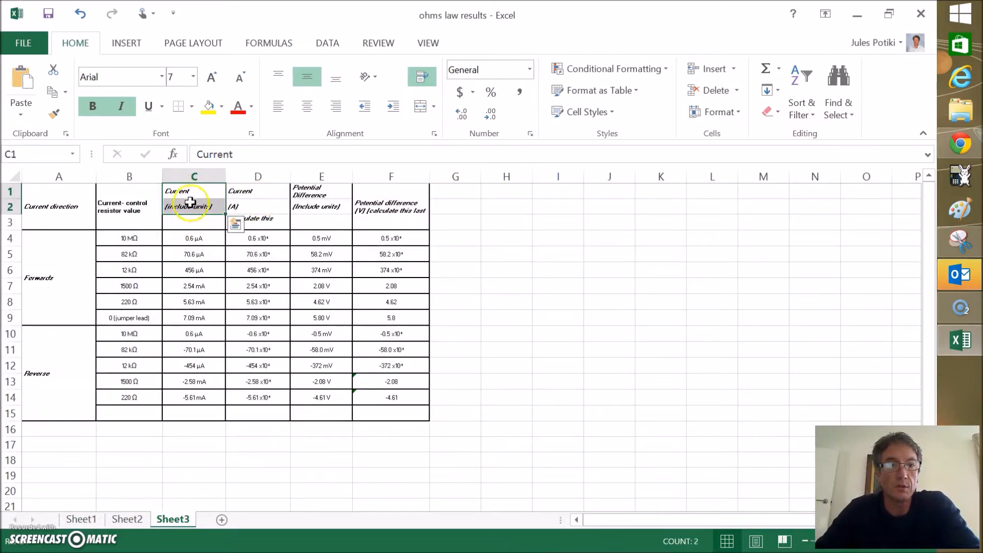
left_click_drag(191, 194, 191, 220)
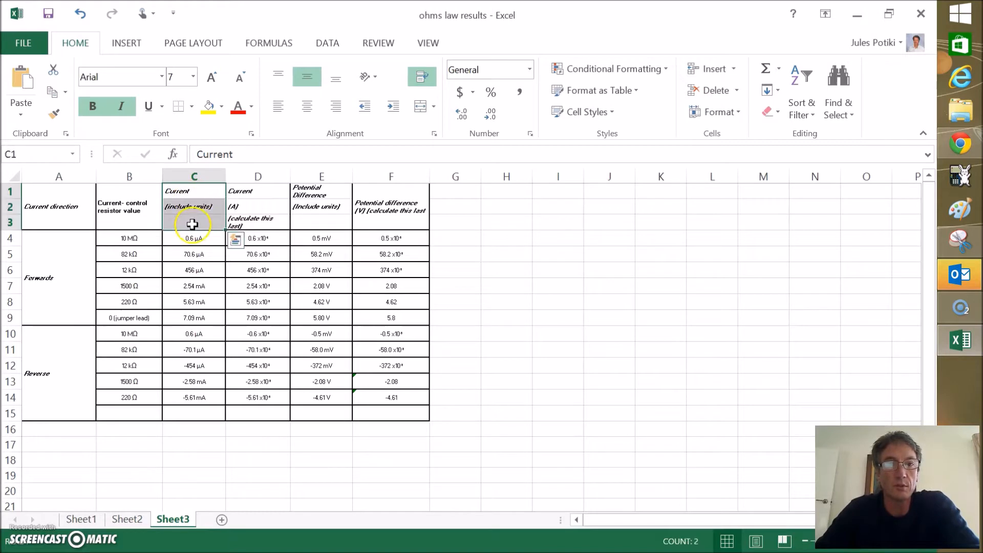
left_click(433, 107)
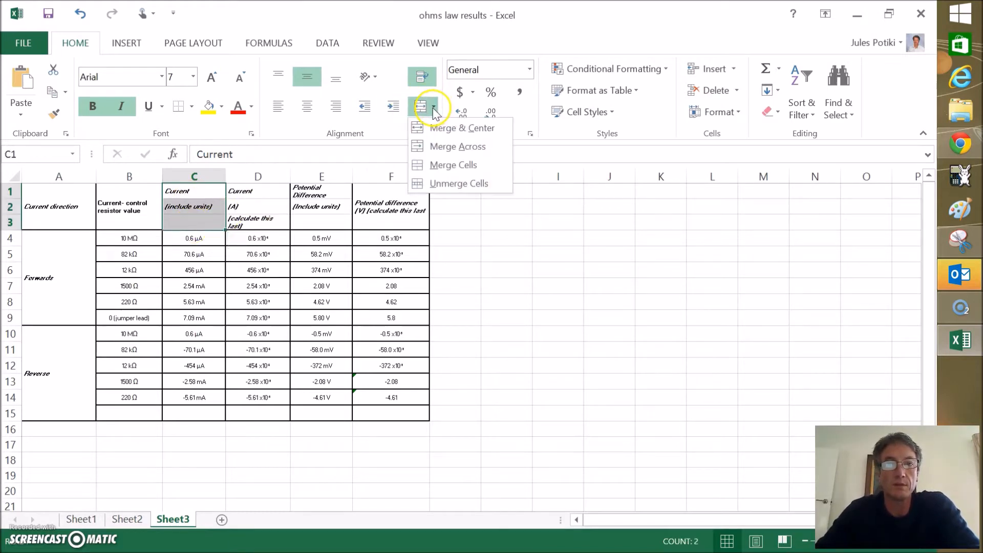
left_click(450, 165)
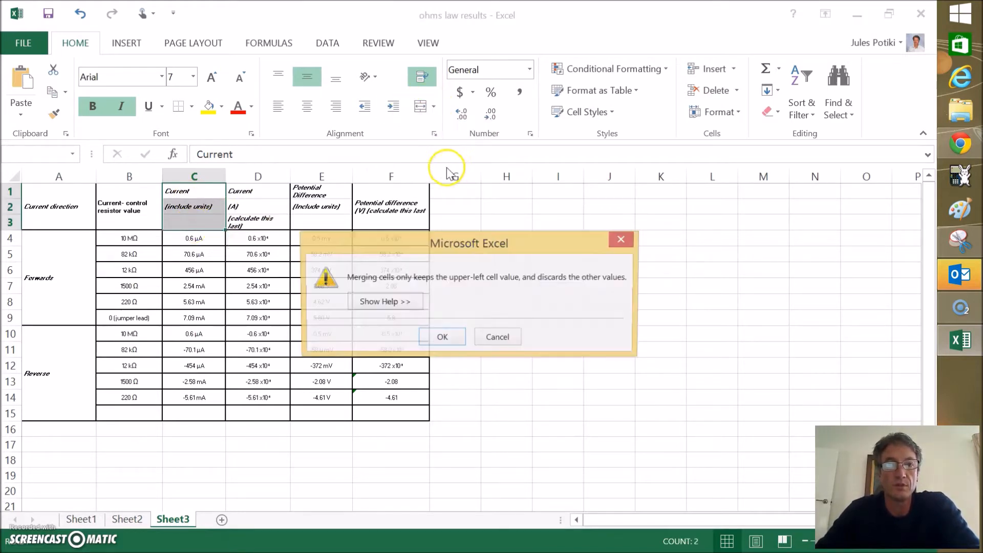
left_click(441, 337)
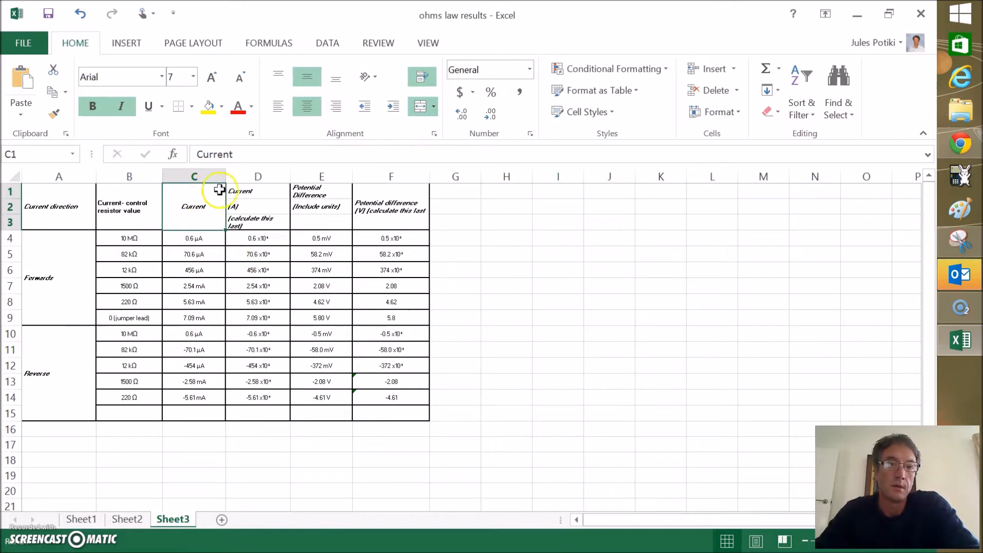
Step: Merge cells D1:D3 into one heading cell that keeps only "Current", and centre its text horizontally
left_click_drag(262, 191, 258, 219)
left_click(434, 106)
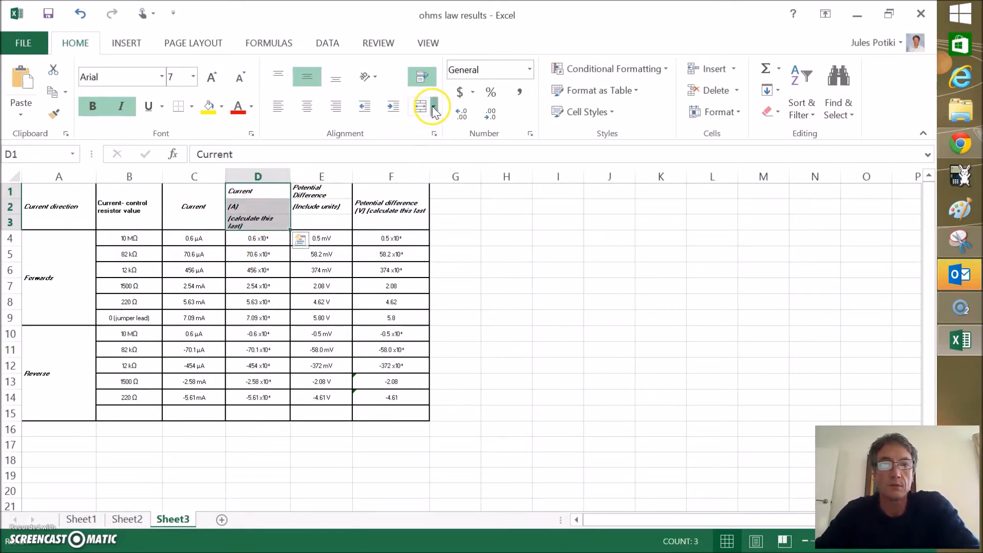
left_click(449, 168)
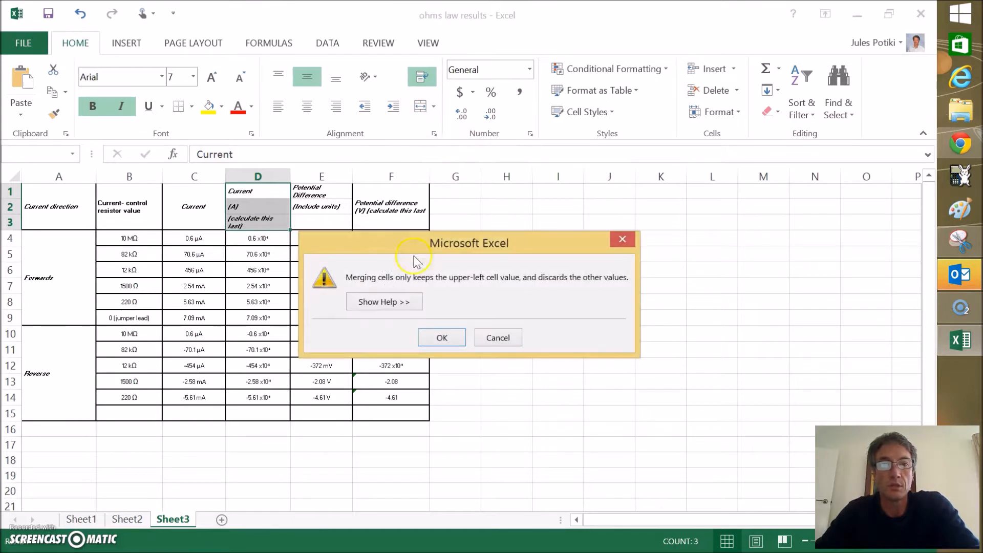
left_click(443, 339)
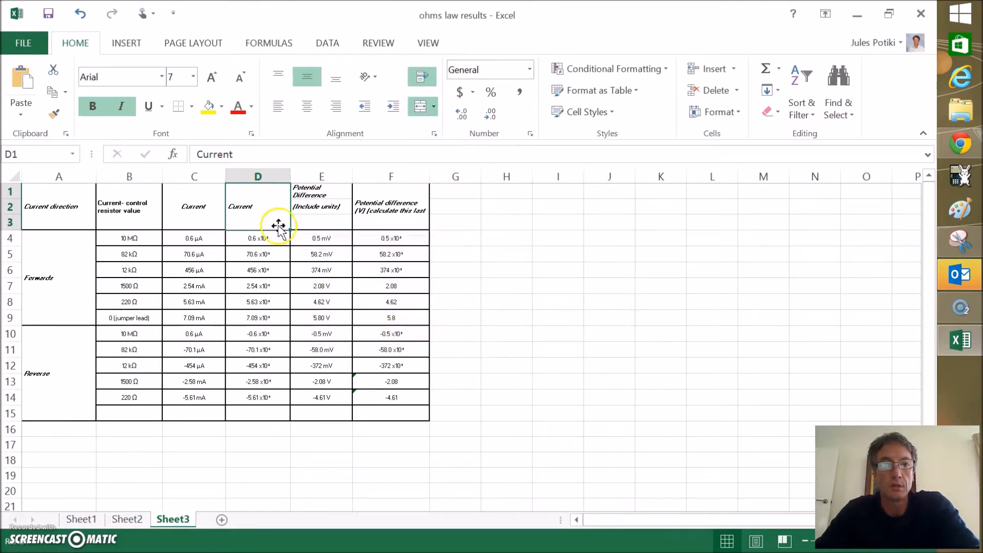
left_click(309, 106)
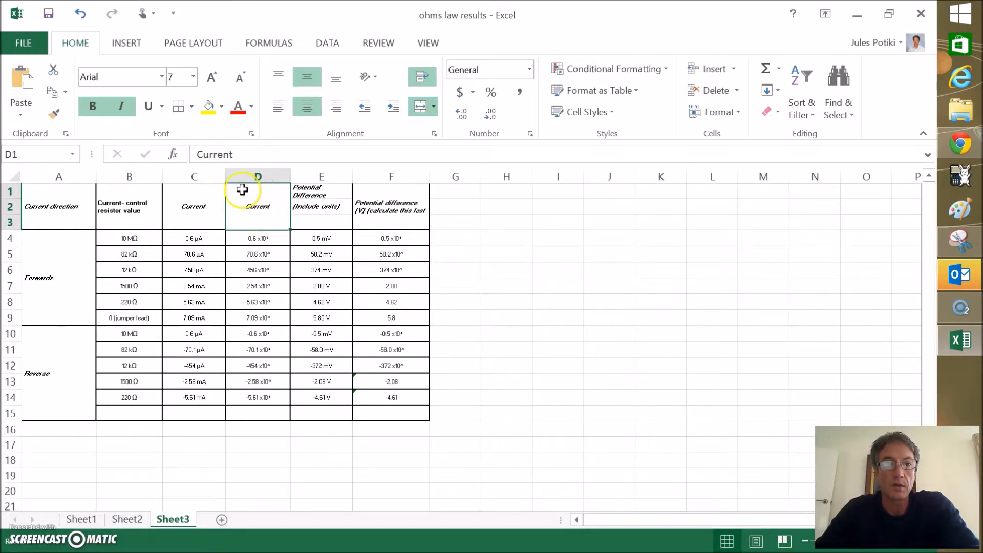
Step: Change the heading in D1 to "Current (A)"
left_click(239, 155)
key("Escape")
type("(A)")
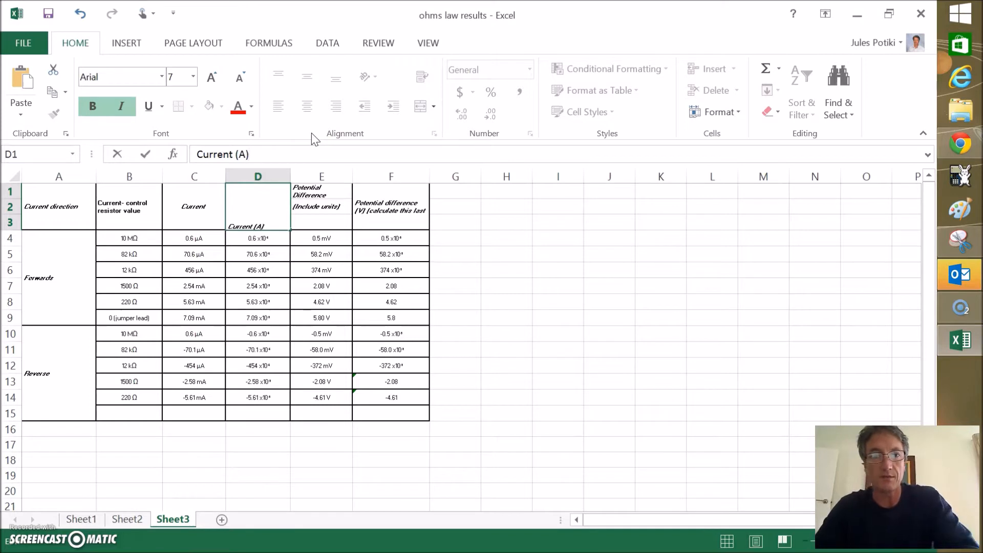
left_click(323, 205)
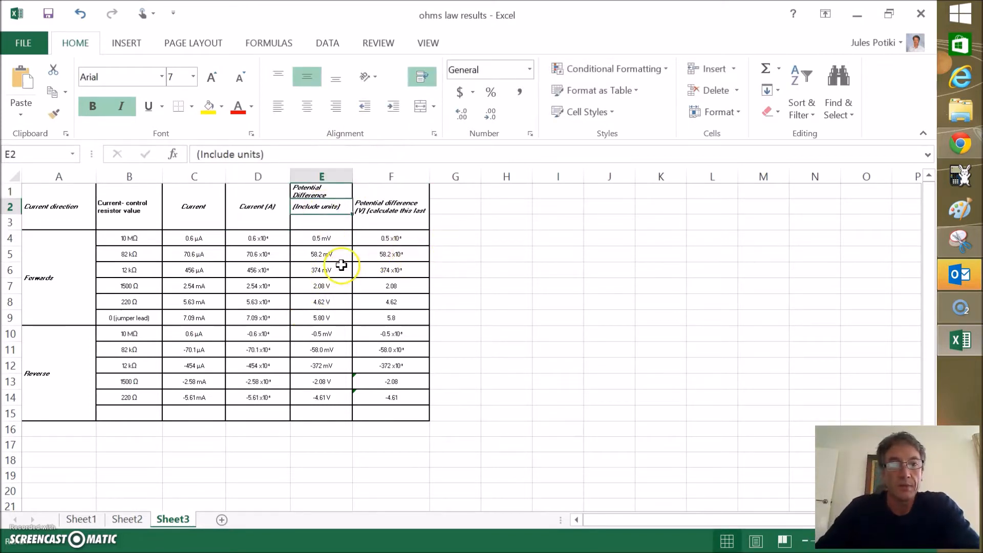
Step: Fill the table's heading cells A1:F3 with light blue
left_click(585, 237)
left_click(95, 195)
left_click_drag(96, 193, 368, 216)
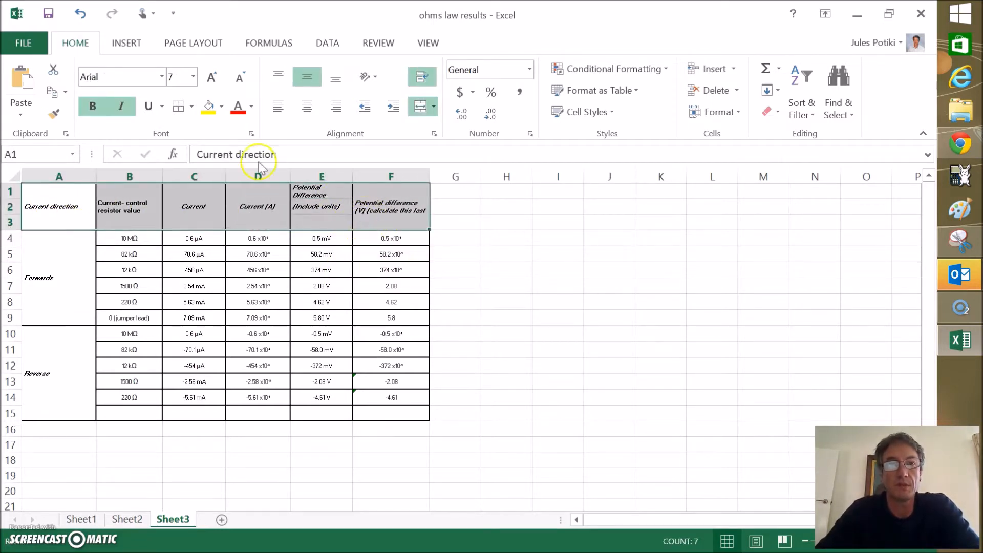
left_click(222, 106)
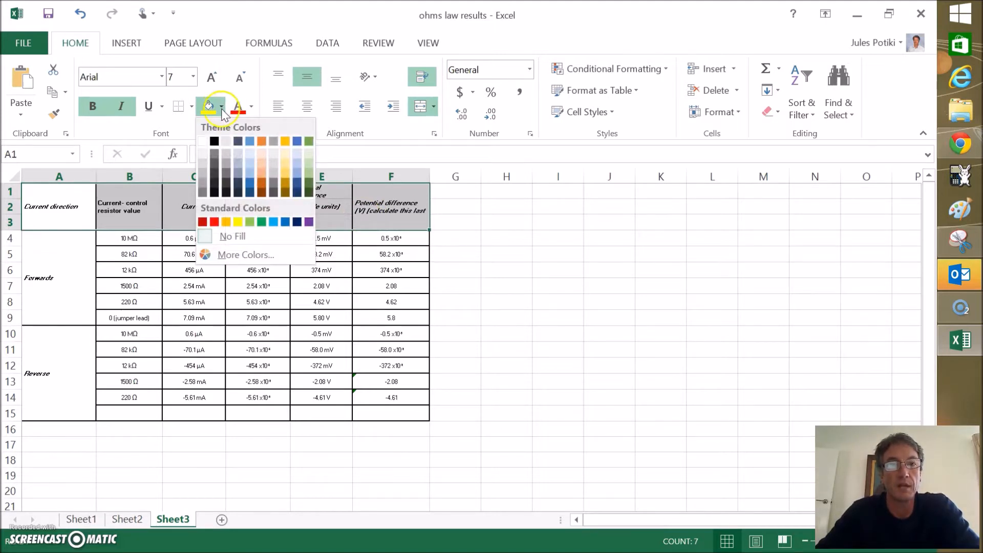
left_click(238, 174)
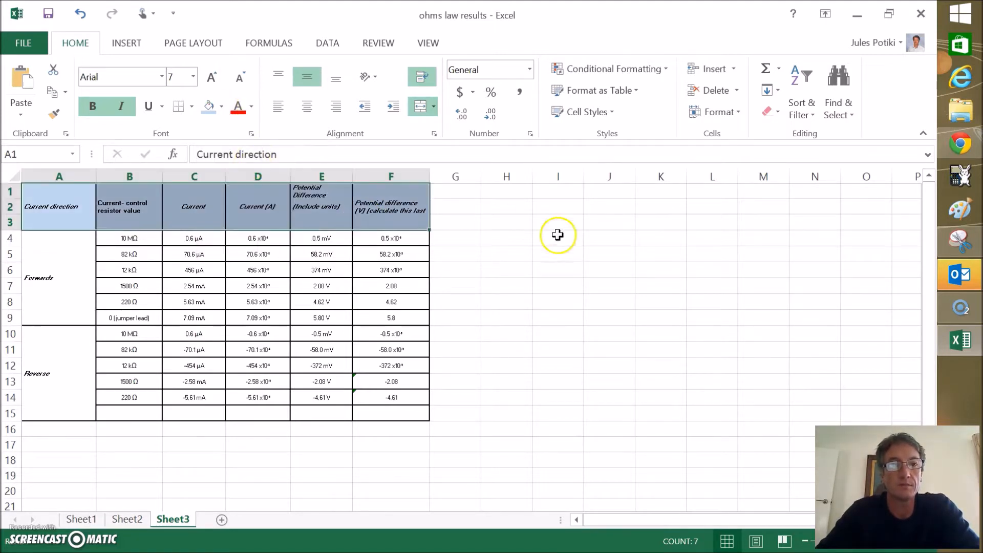
left_click(389, 318)
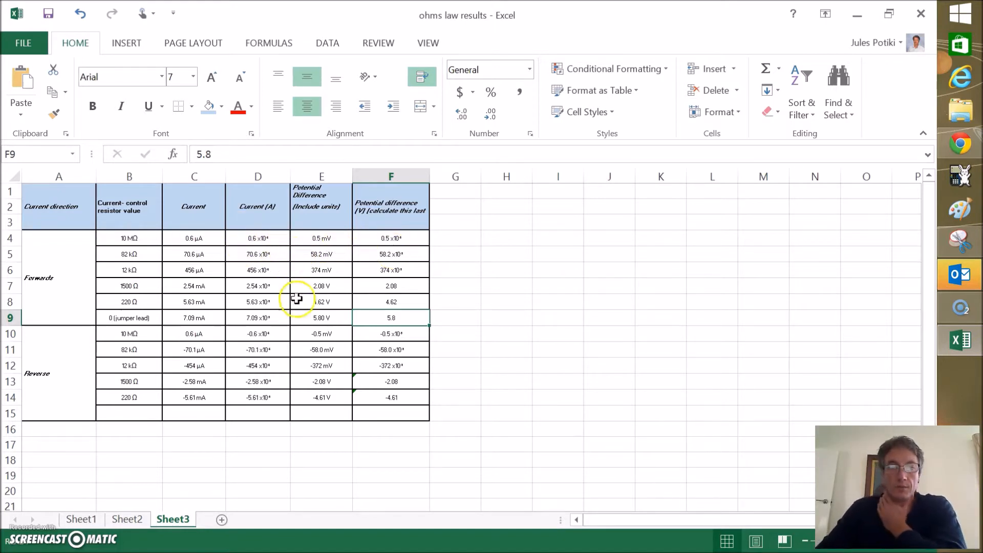
left_click(118, 412)
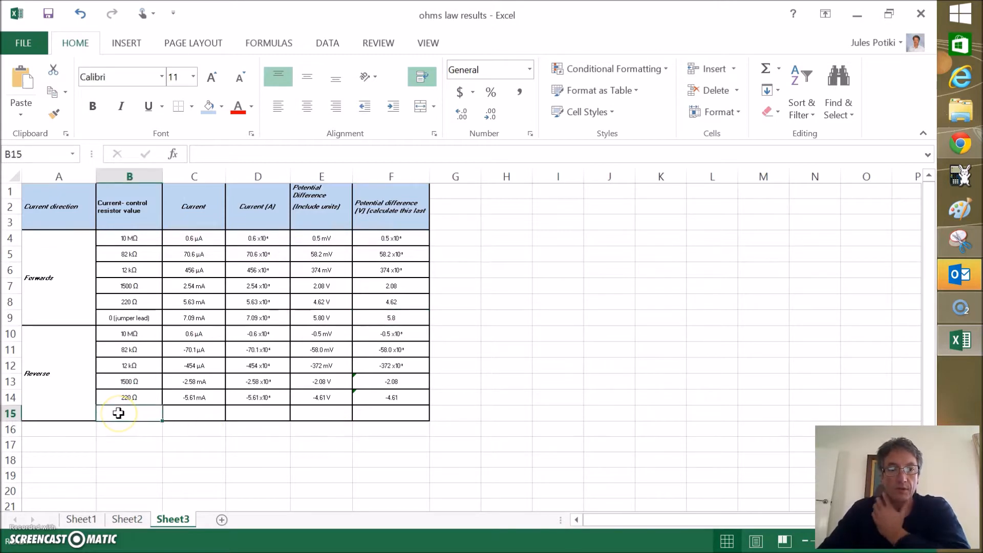
right_click(118, 413)
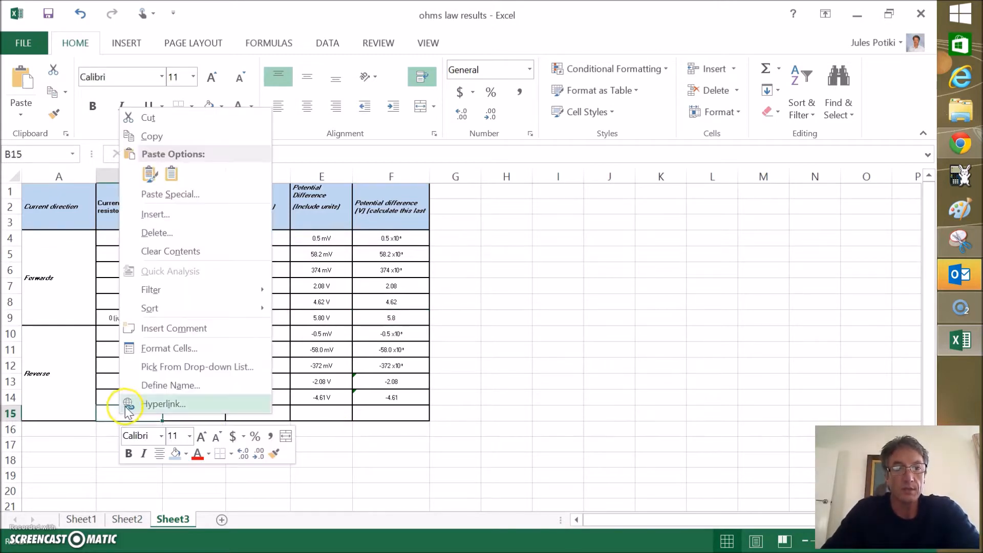
left_click(628, 387)
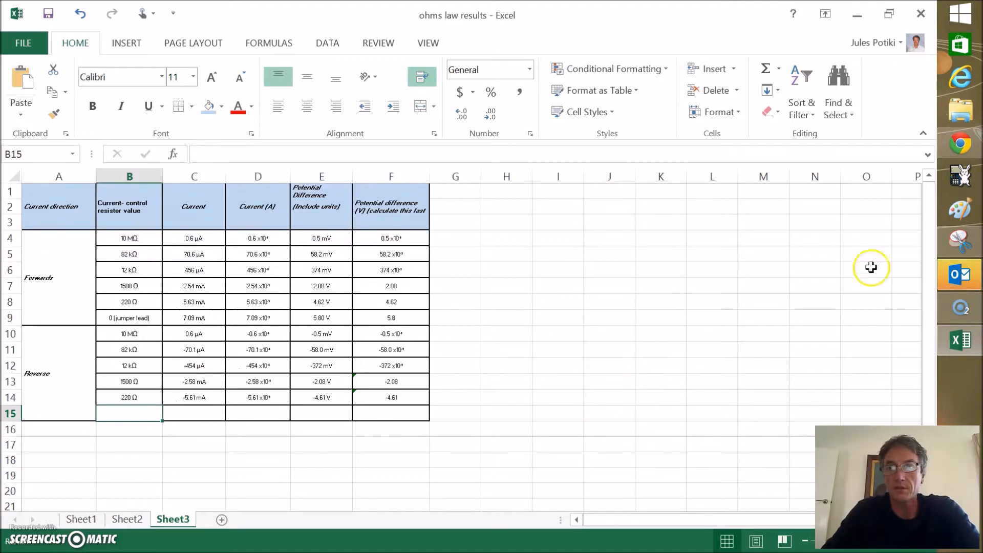
Step: Switch to the Google Docs worksheet and copy the last Reverse row, 0 (jumper lead), from the resistor value to the final potential difference
left_click(976, 148)
scroll(362, 388, "down", 6)
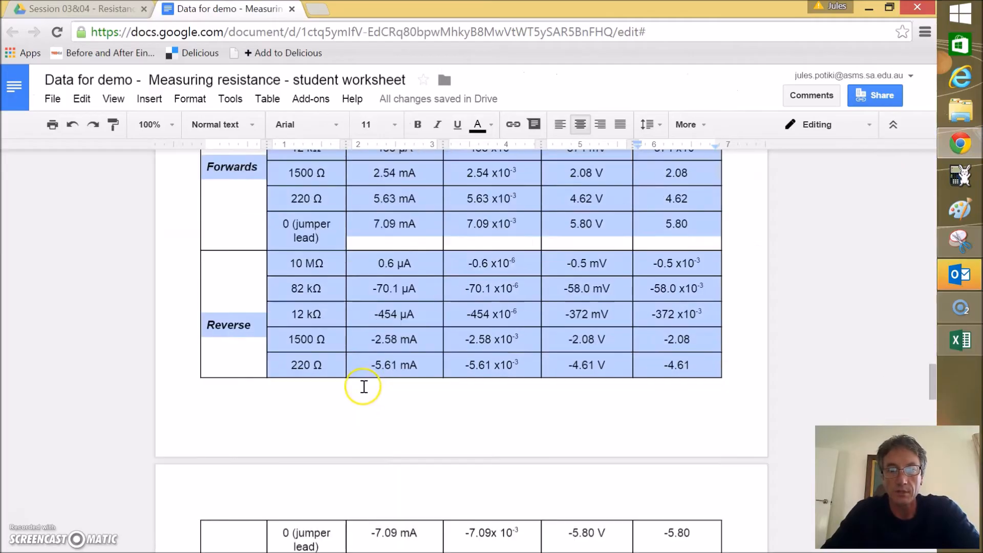
left_click_drag(282, 381, 696, 380)
key("ctrl+c")
right_click(694, 379)
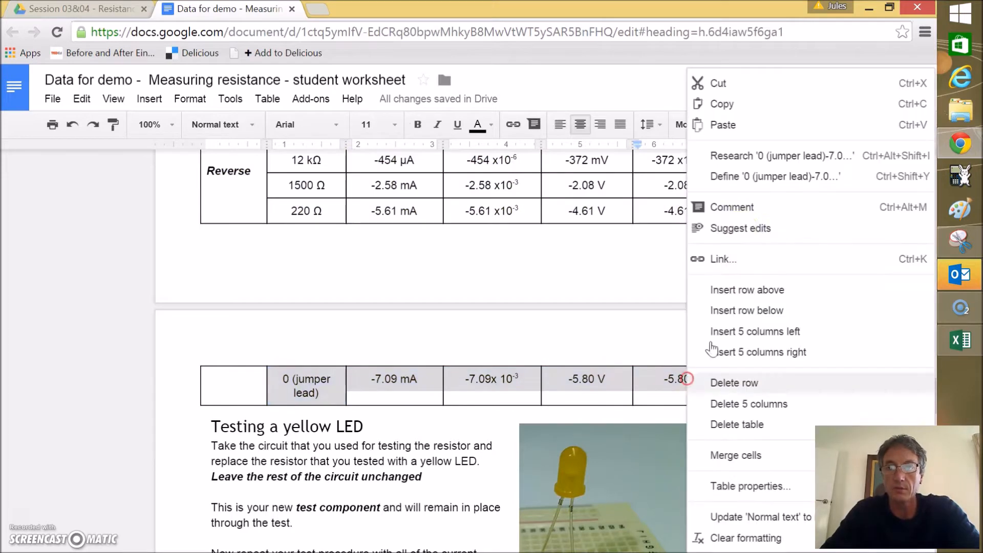
left_click(725, 105)
Step: Return to Excel and paste the copied jumper lead row into B15:F15, keeping the source formatting
left_click(960, 339)
left_click(129, 415)
left_click_drag(129, 415, 377, 413)
right_click(382, 414)
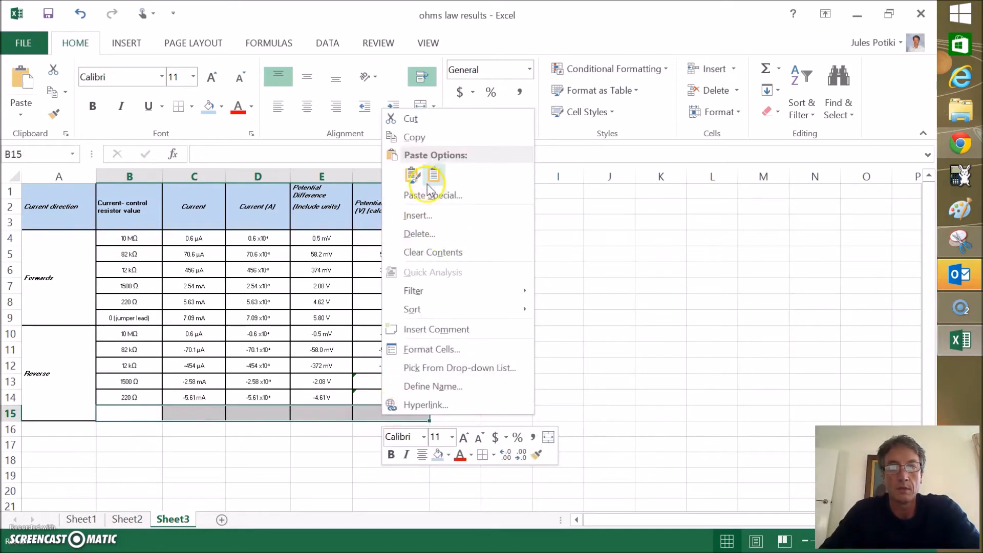
left_click(413, 175)
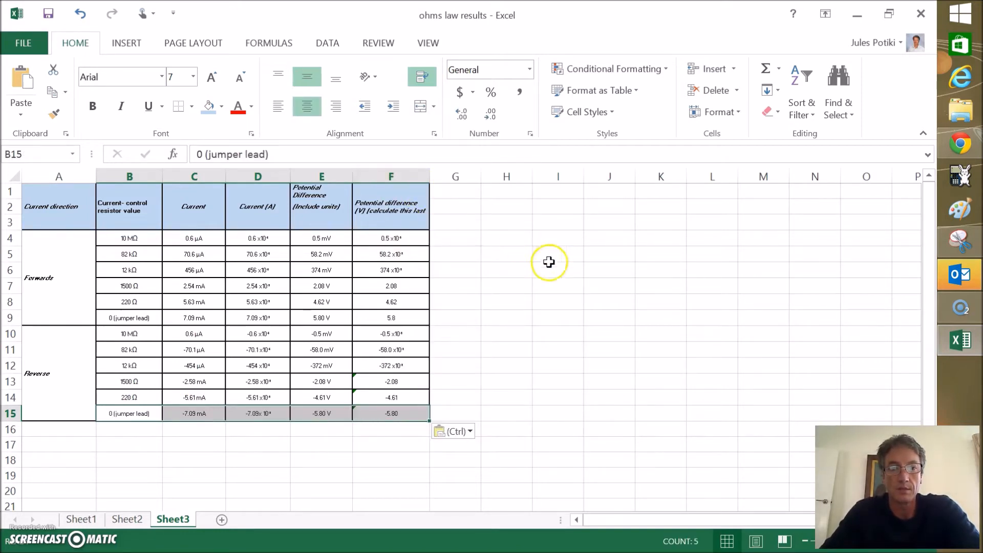
left_click(563, 284)
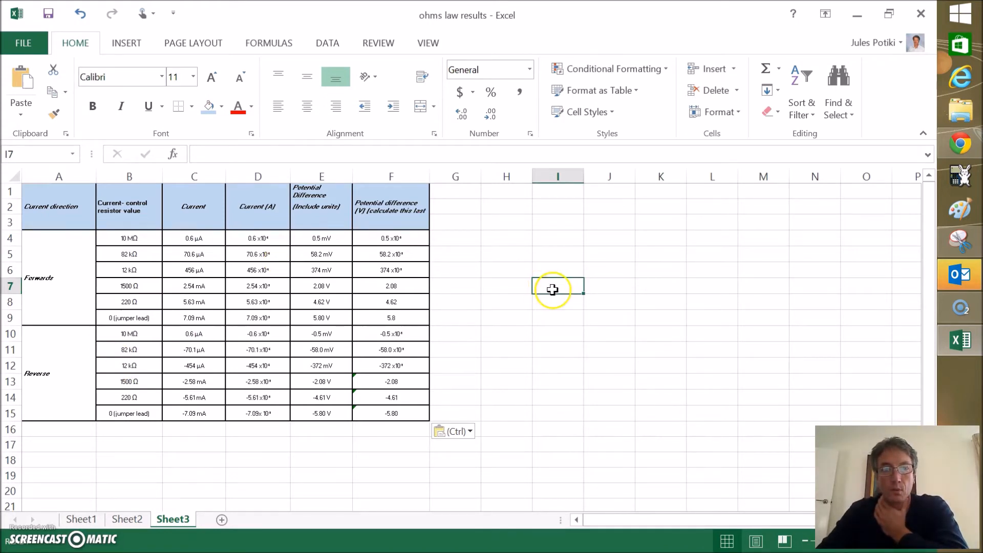
Step: Copy the current and potential difference columns with their headings, cells C1:F15
left_click_drag(188, 205, 379, 400)
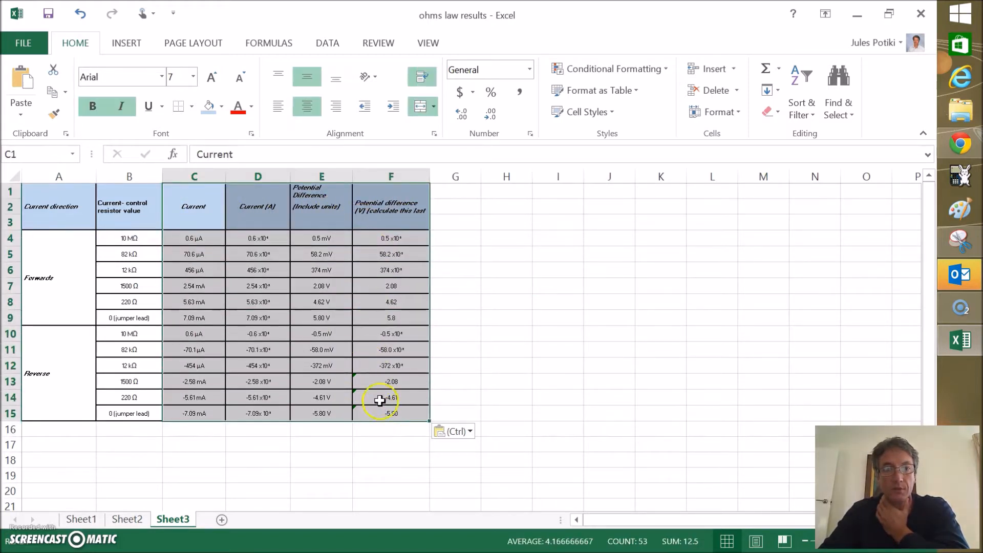
right_click(334, 323)
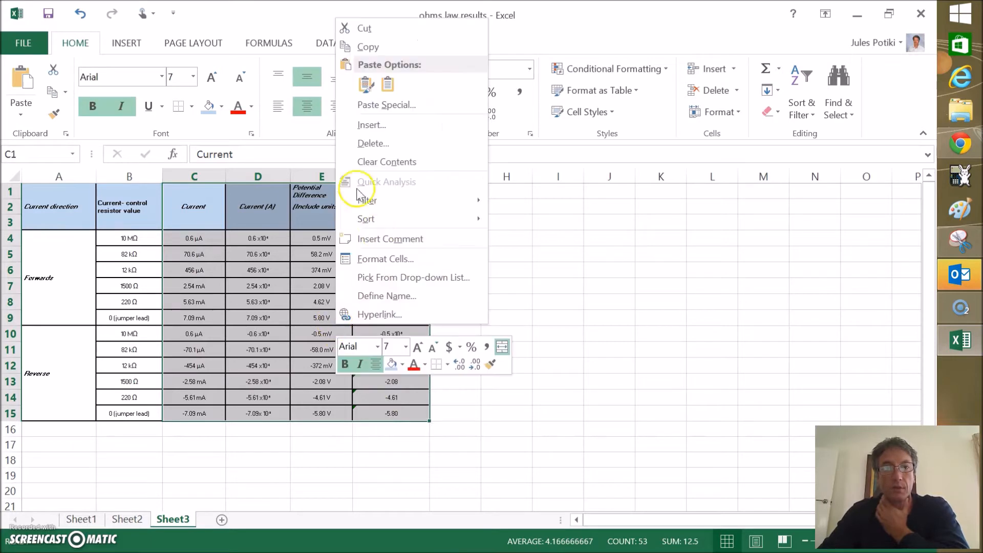
left_click(371, 46)
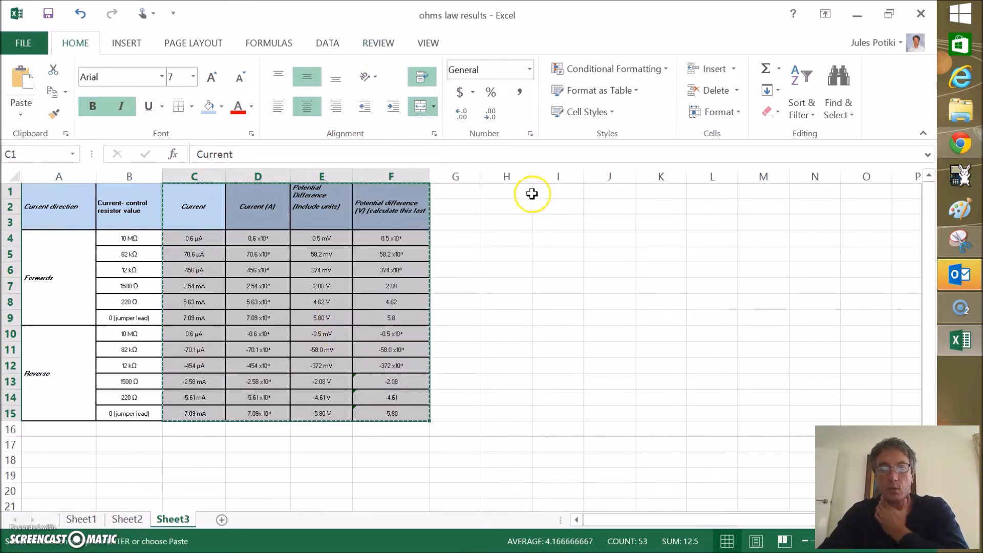
Step: Paste the copied current and potential difference columns with their original formatting, starting at cell H1
left_click(504, 194)
right_click(503, 194)
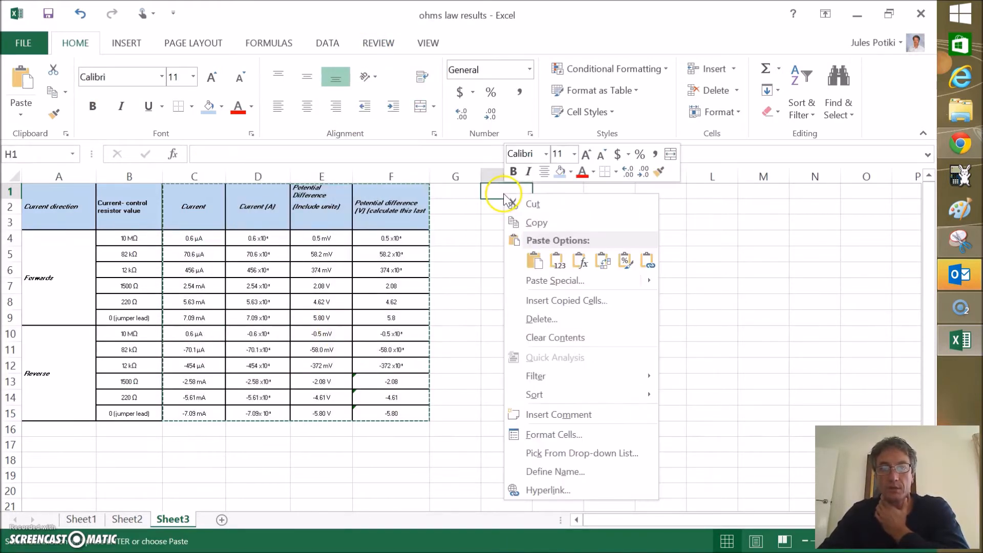
left_click(534, 261)
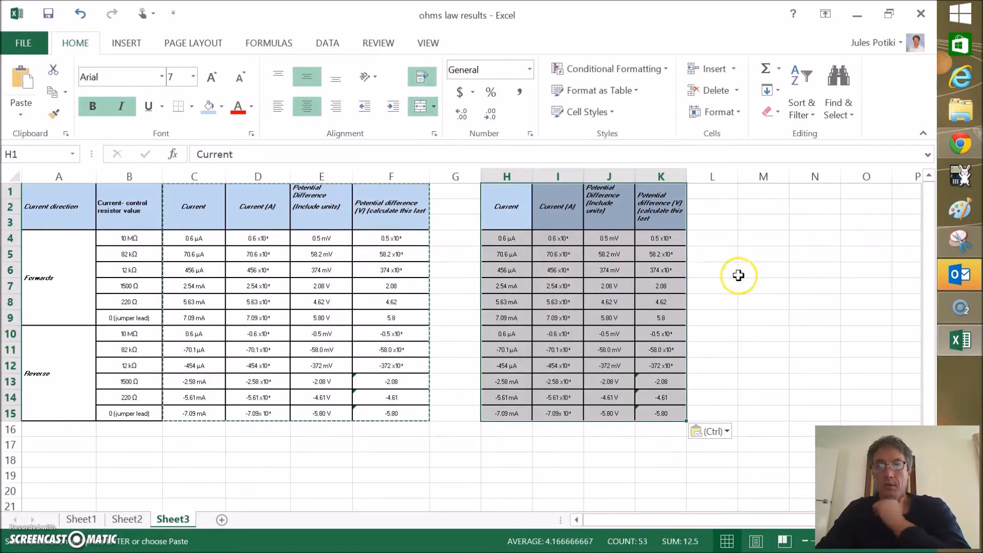
left_click(793, 274)
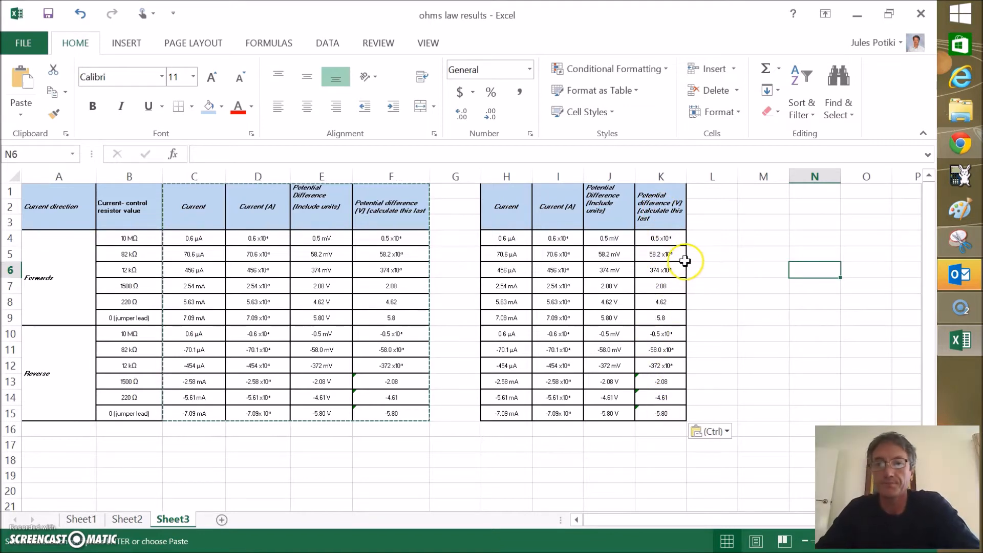
Step: Delete the unit-bearing Current and Potential Difference columns from the pasted copy, keeping only Current (A) and Potential difference (V)
left_click(512, 172)
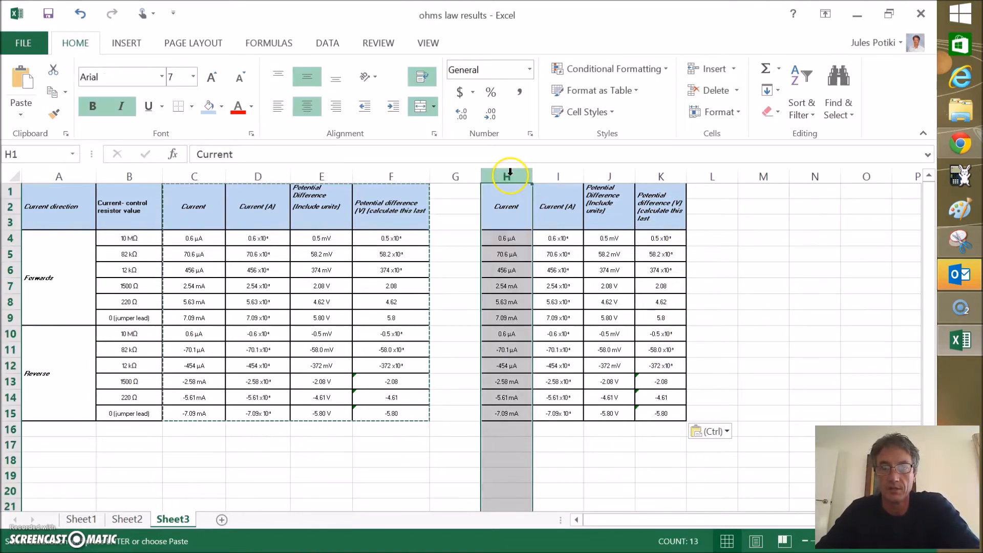
right_click(512, 173)
left_click(539, 303)
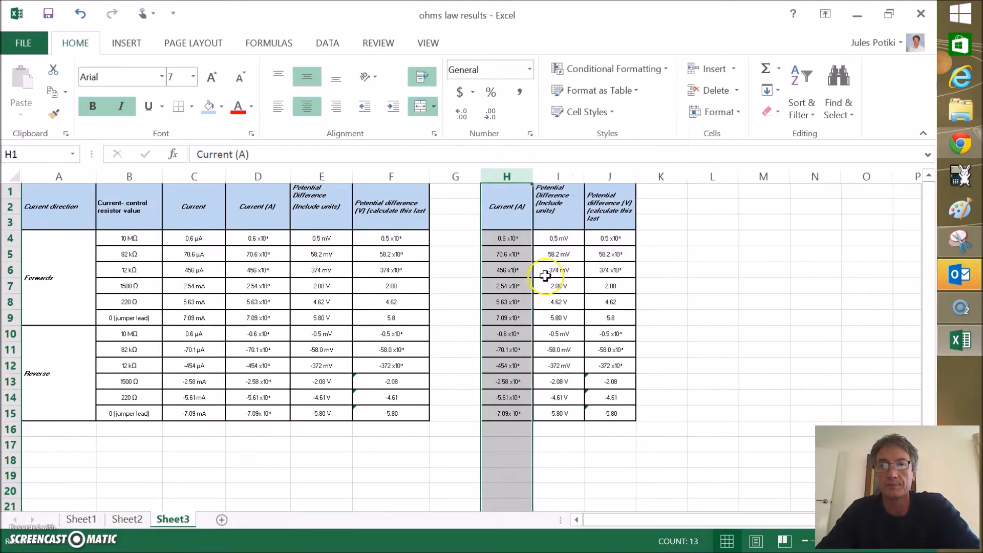
left_click(559, 174)
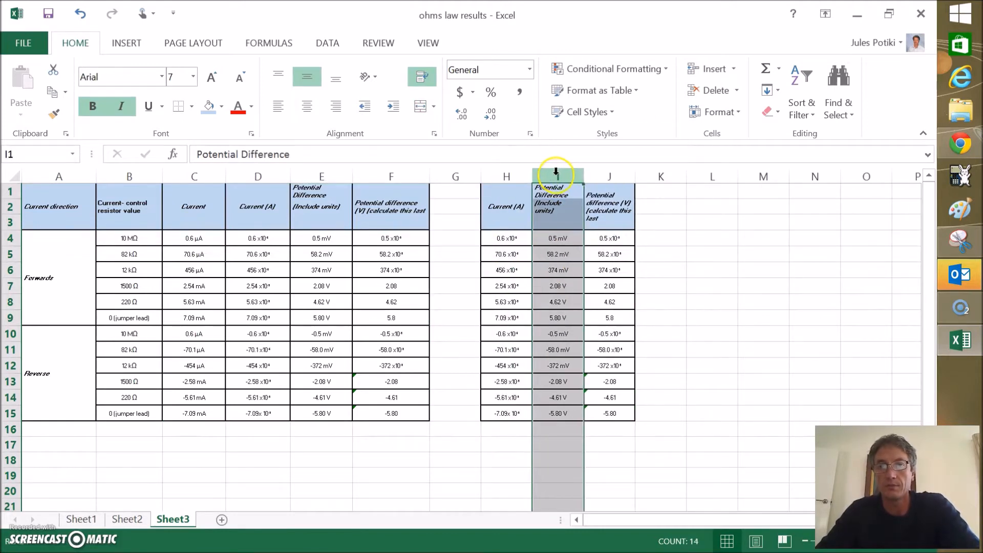
right_click(557, 174)
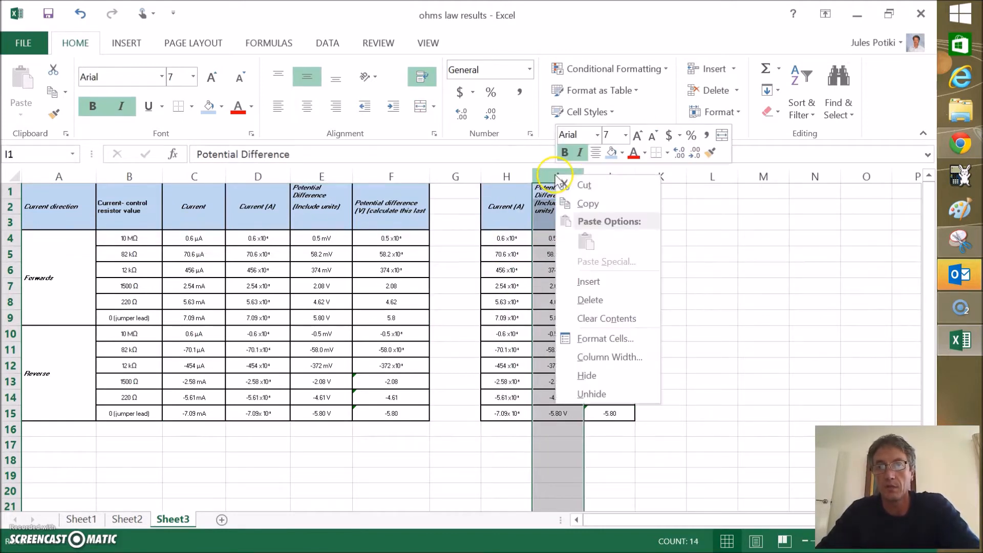
left_click(584, 302)
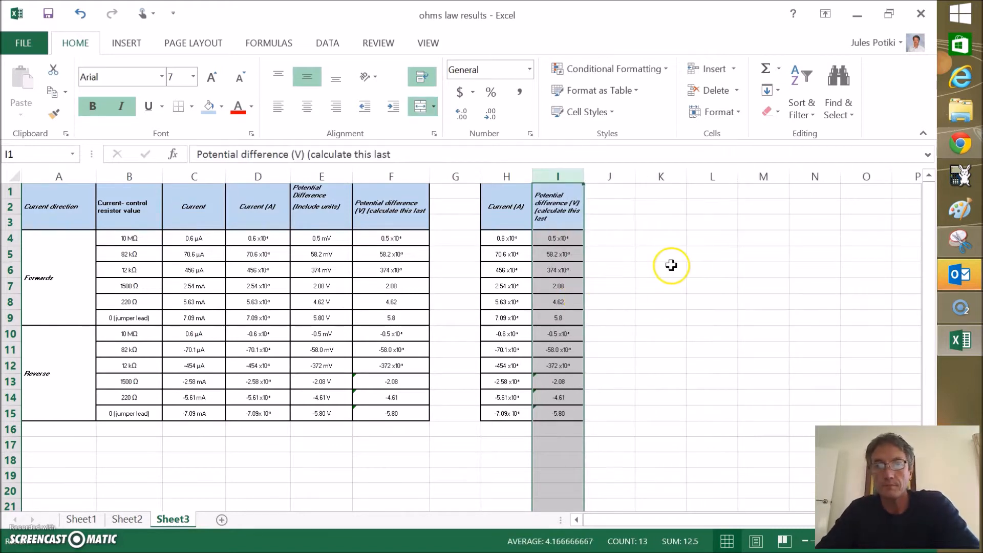
left_click(671, 265)
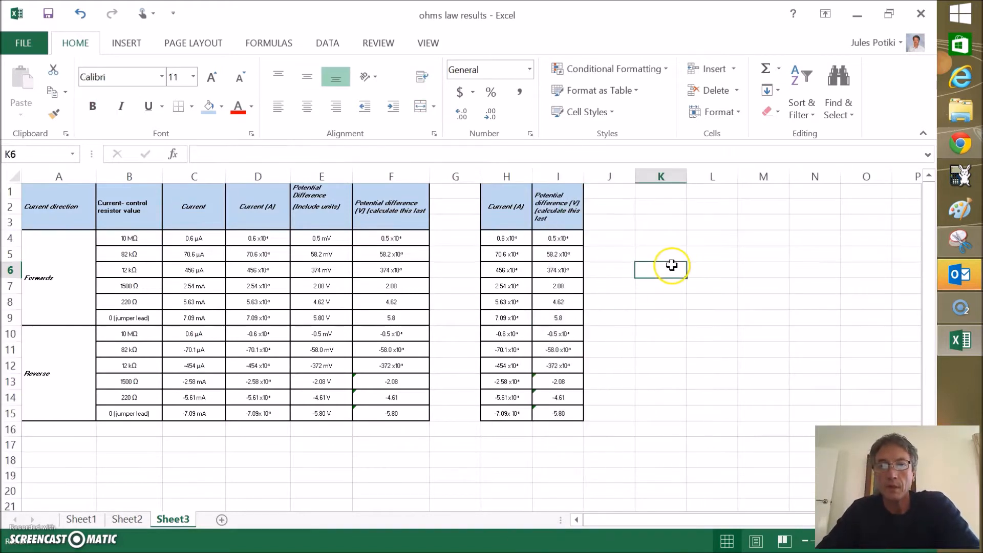
Step: Set the font size of the copied data values in H4:I15 to 8
left_click(497, 238)
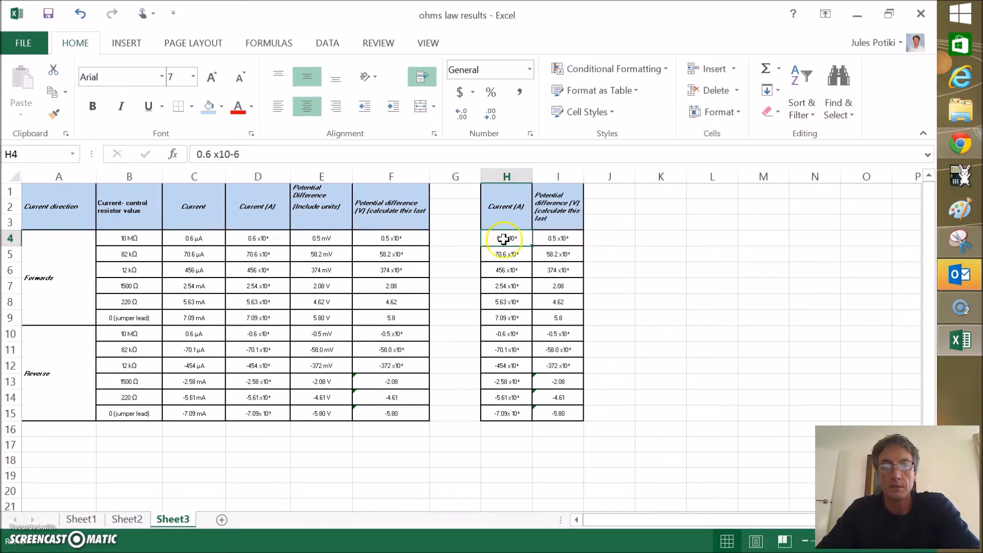
left_click(658, 253)
left_click_drag(509, 241, 558, 412)
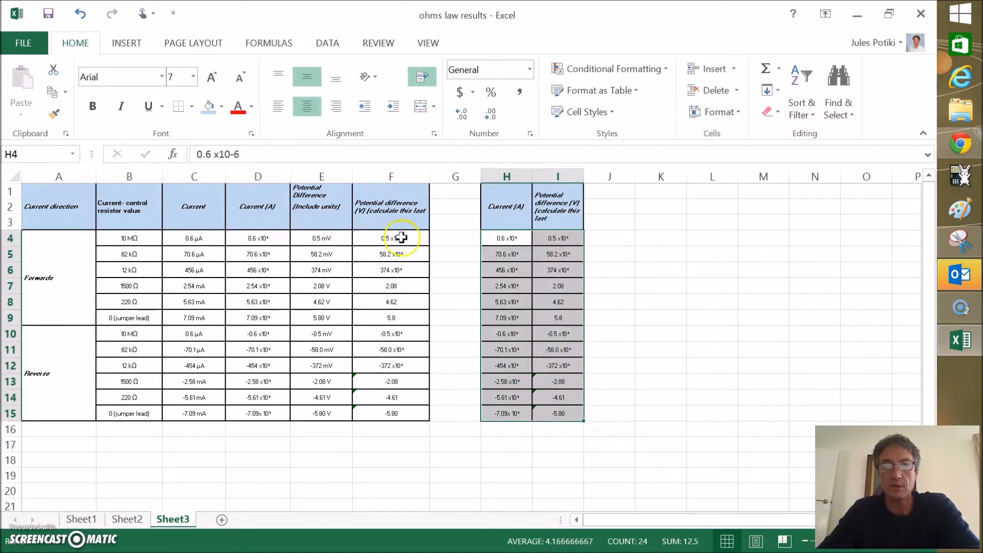
left_click(193, 77)
left_click(174, 121)
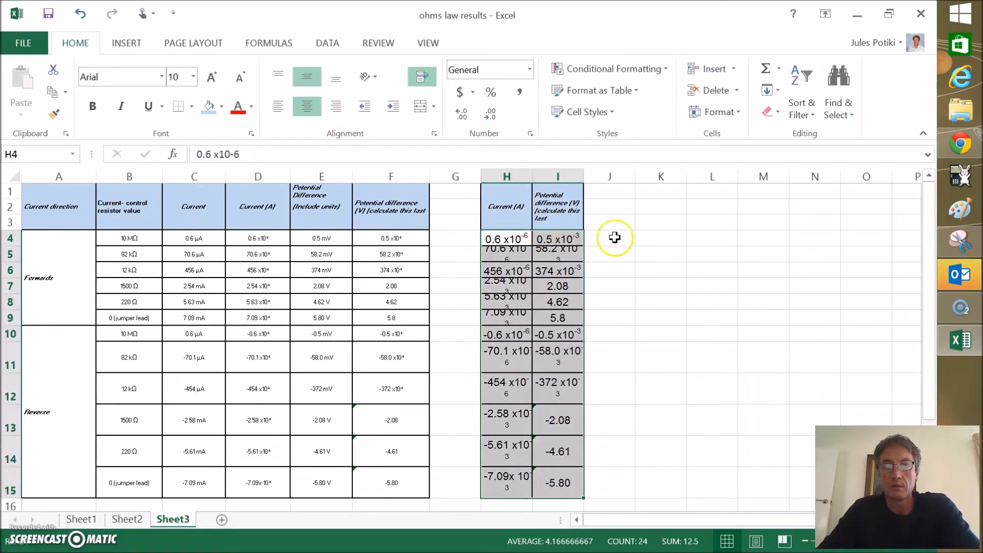
left_click(193, 77)
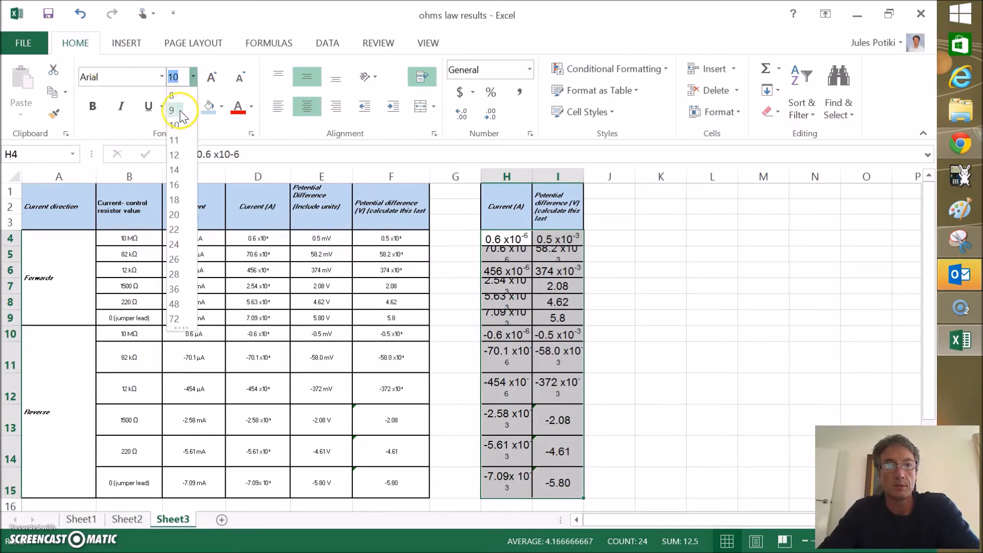
left_click(173, 94)
left_click(632, 256)
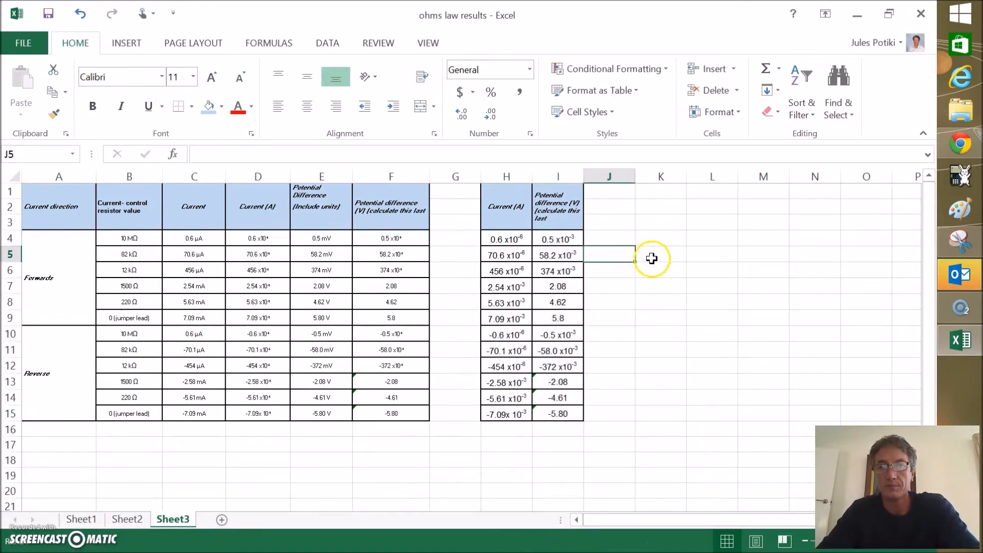
Step: Rewrite the first current value in H4 in Excel's scientific notation as 0.6E-6
left_click(495, 238)
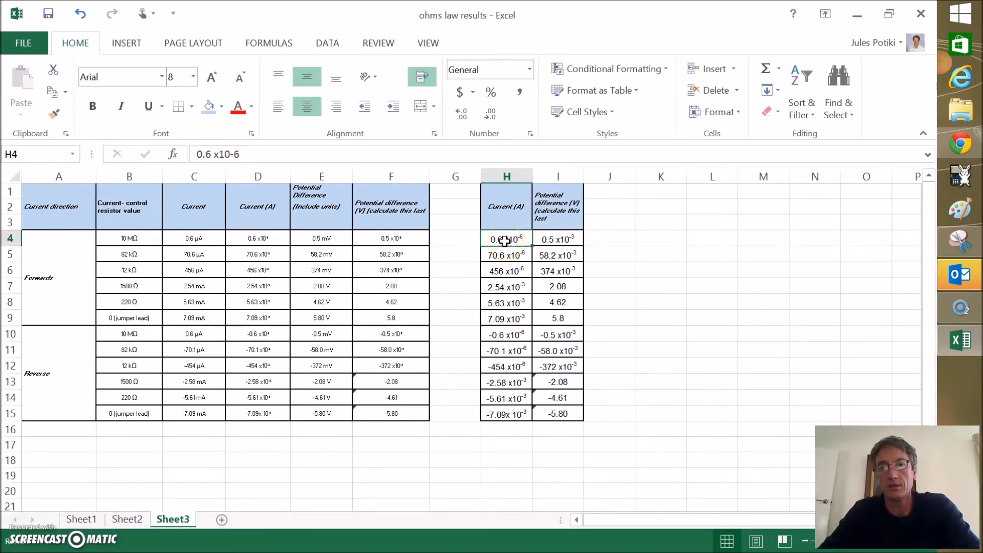
left_click(212, 155)
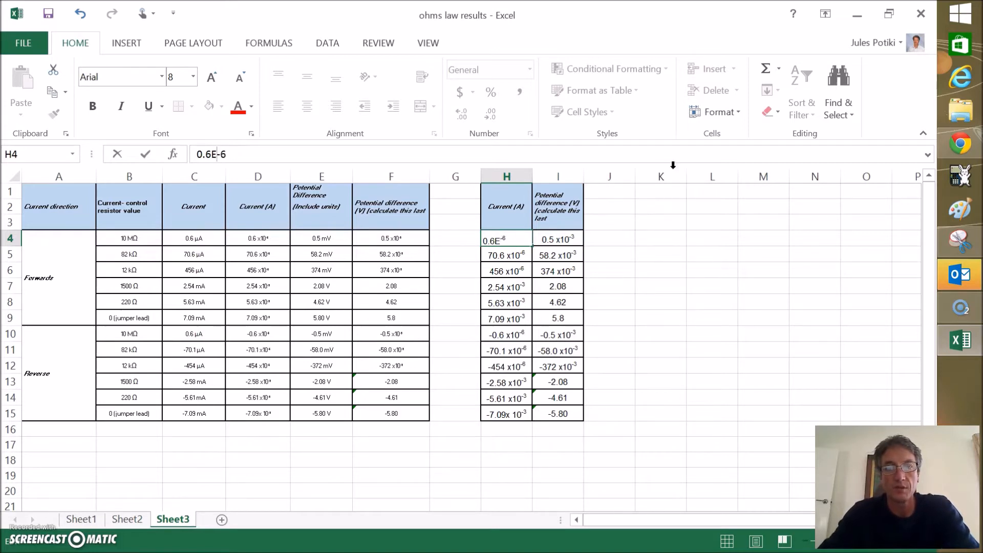
left_click(514, 255)
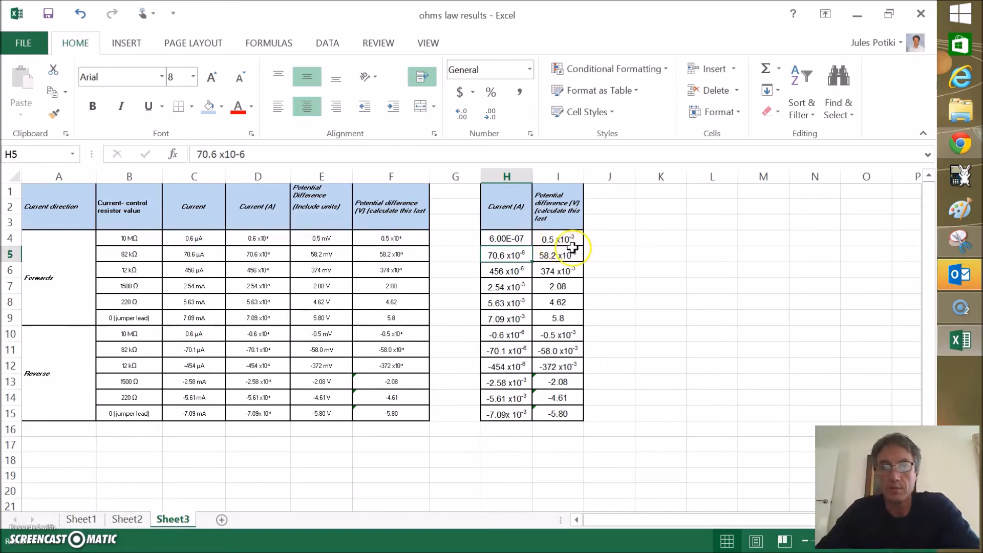
Step: Replace every "x10" with "E" in the data cells H4:I15 and close Find and Replace
left_click_drag(493, 239, 547, 410)
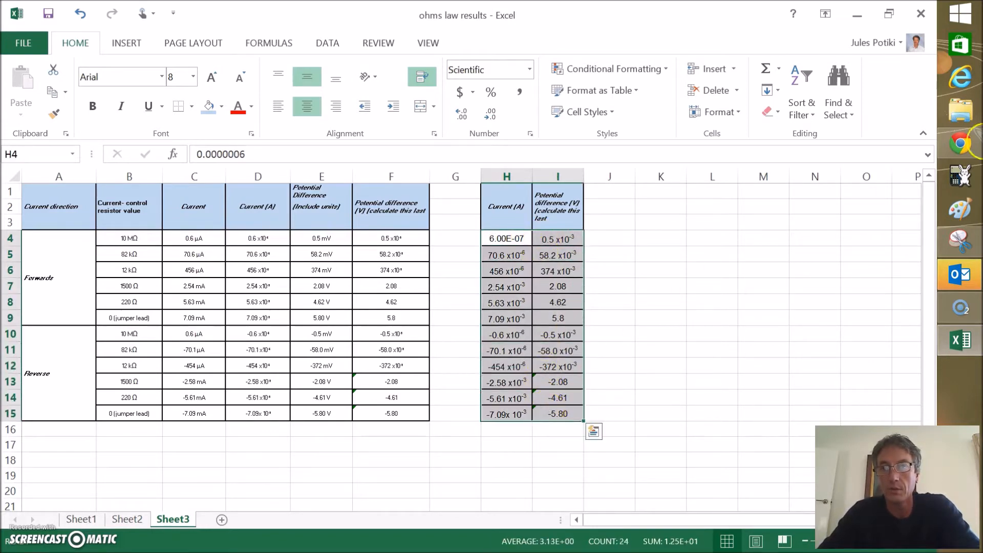
left_click(849, 118)
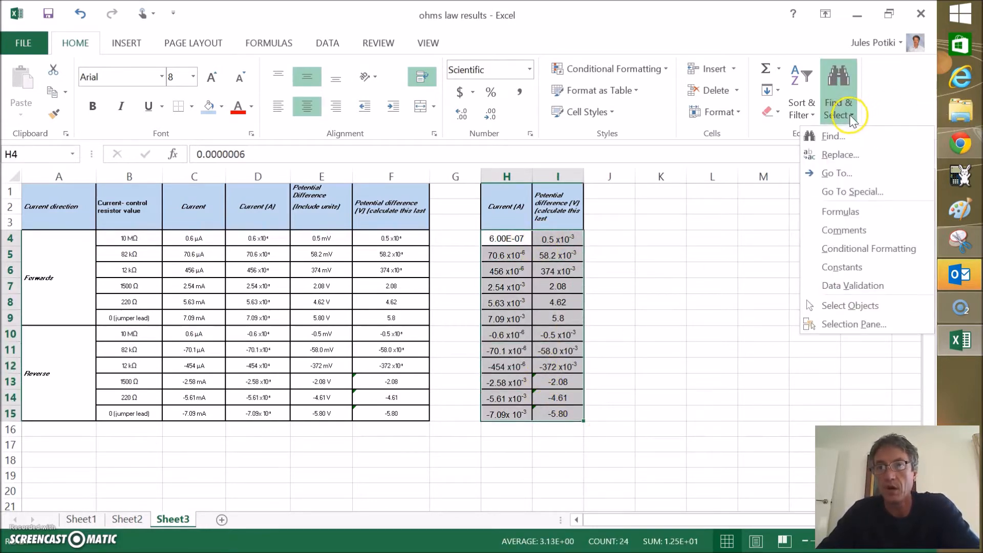
left_click(838, 155)
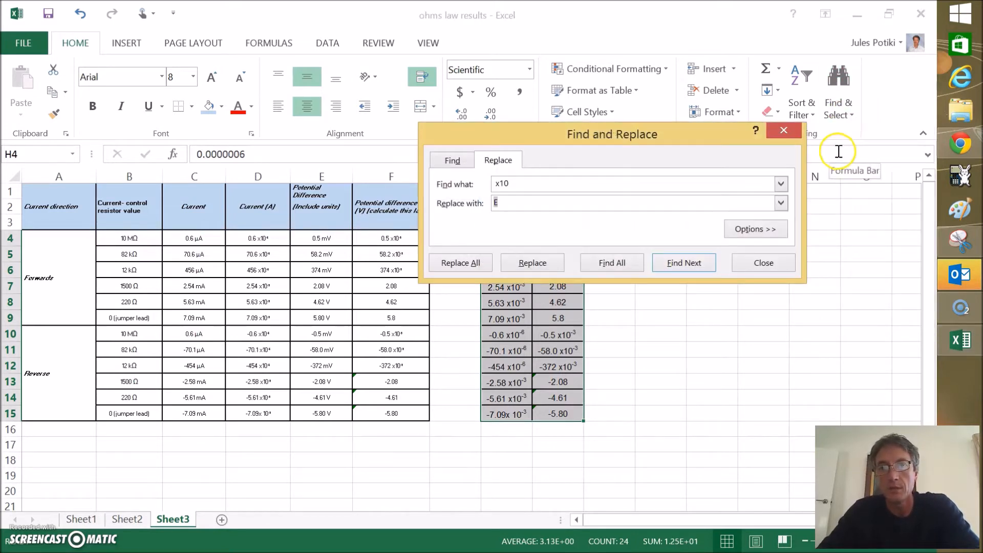
left_click_drag(591, 135, 742, 87)
double_click(649, 136)
left_click(648, 136)
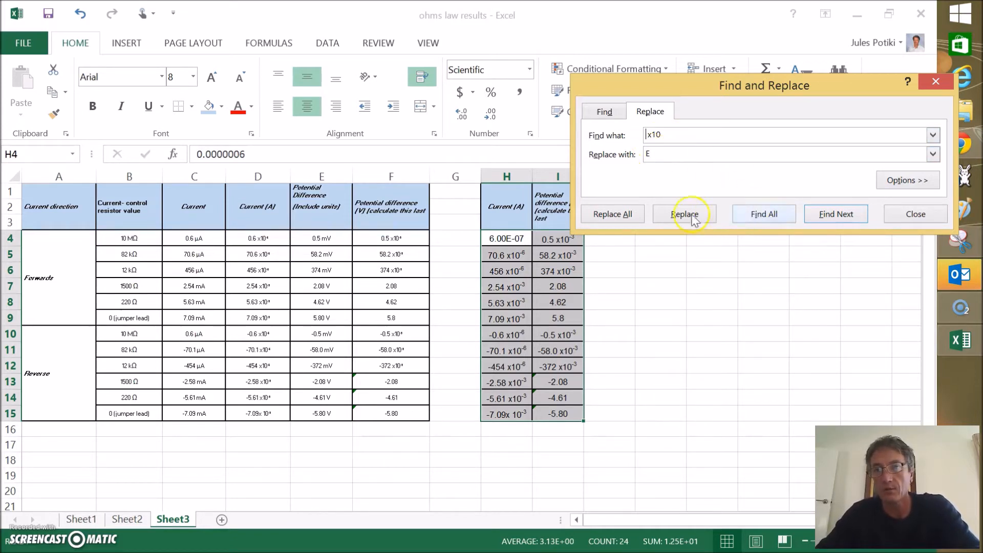
left_click(625, 219)
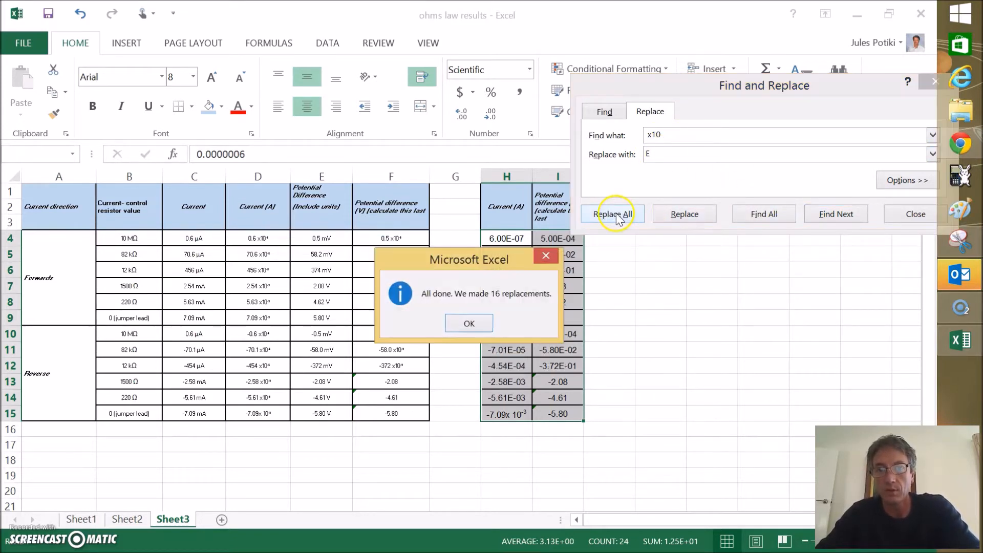
left_click(460, 326)
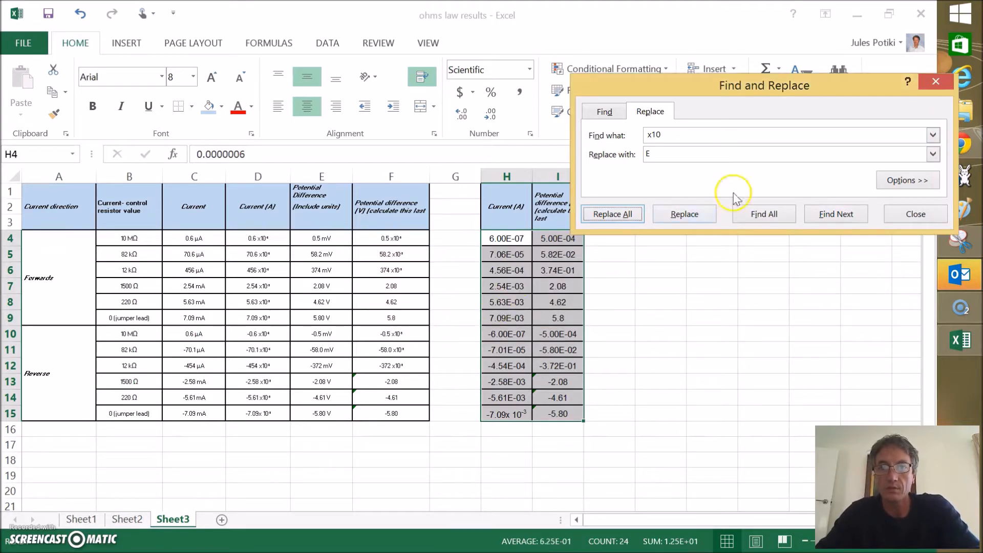
left_click_drag(730, 80, 748, 58)
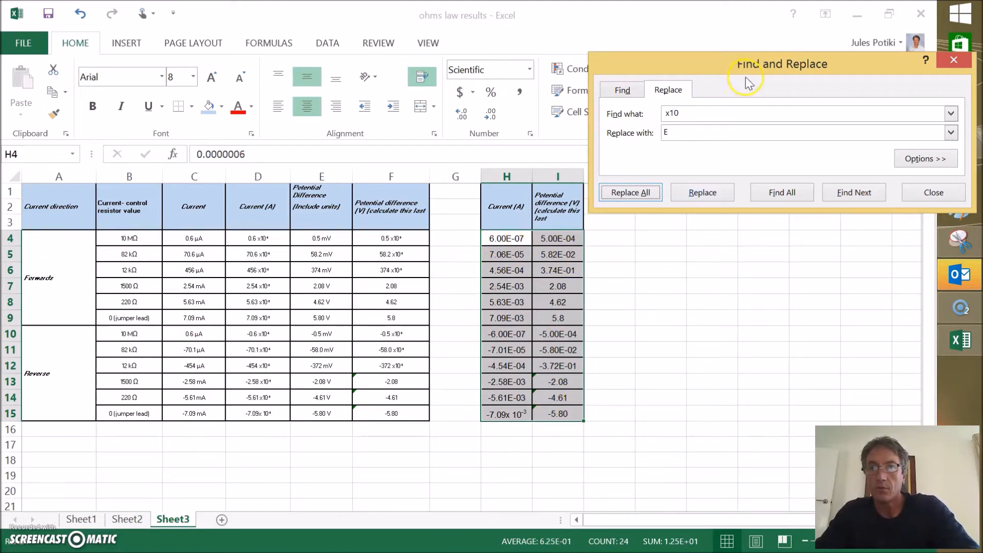
left_click_drag(740, 66, 711, 49)
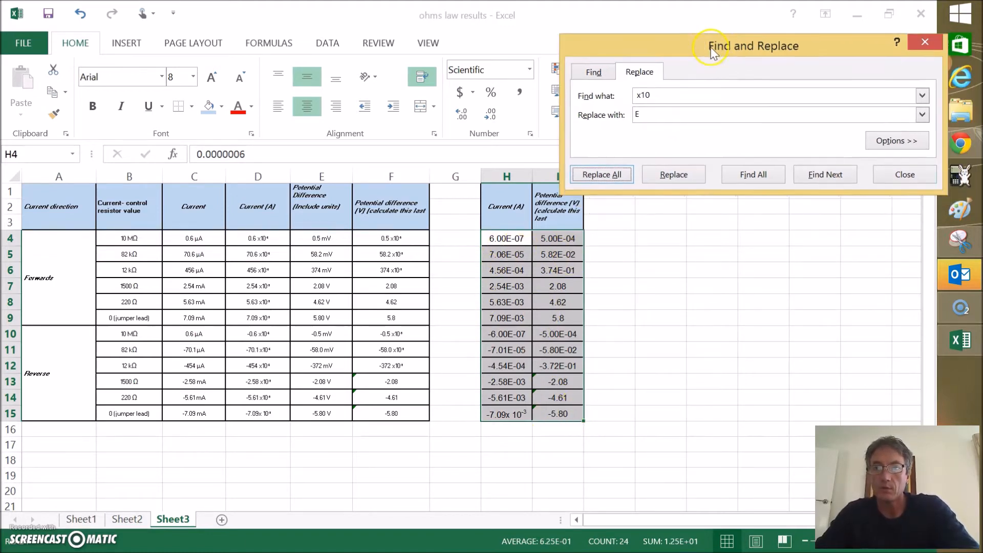
left_click(915, 180)
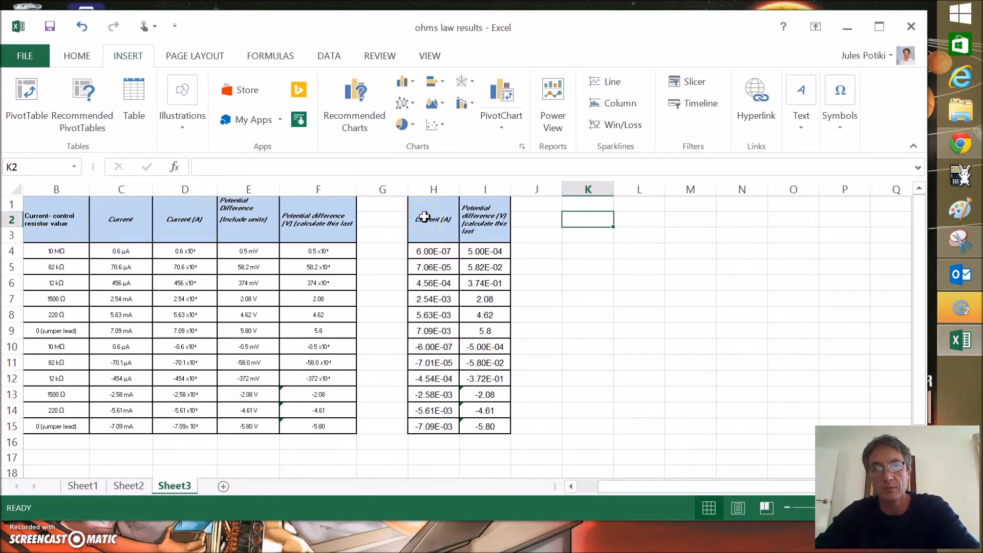
Step: Insert a markers-only scatter chart from H1:I15 and place it beside the two-column table, over columns J to Q
left_click_drag(426, 217, 466, 427)
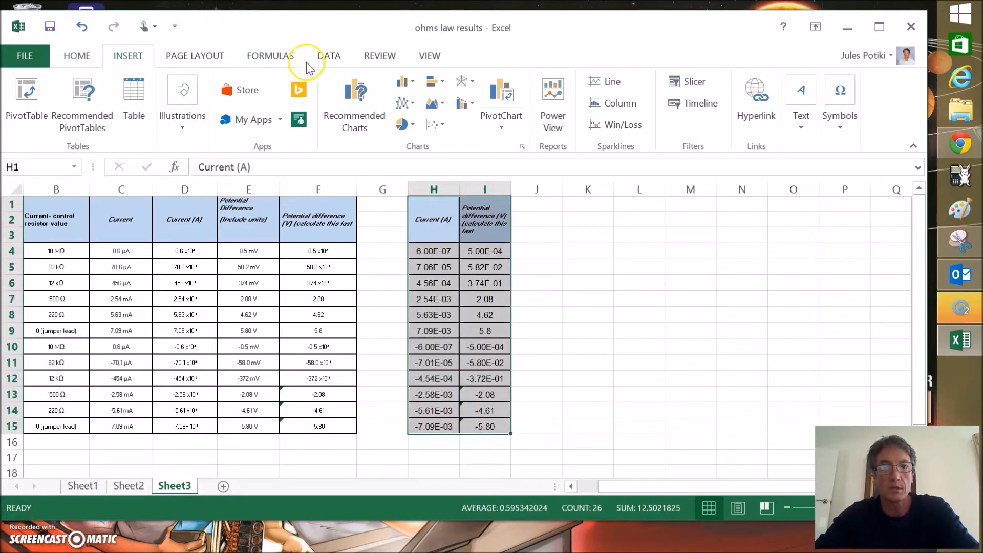
left_click(443, 127)
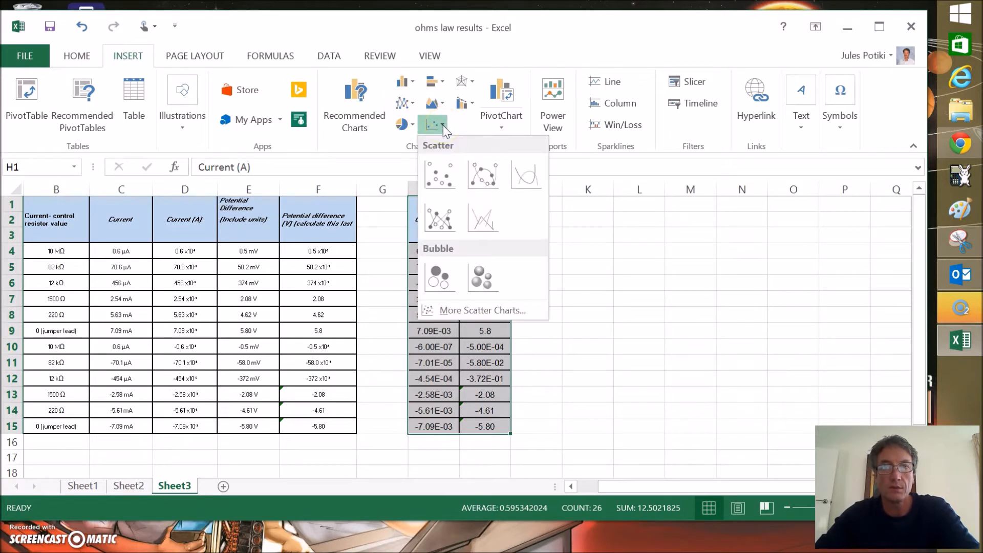
left_click(439, 174)
left_click_drag(548, 247, 779, 228)
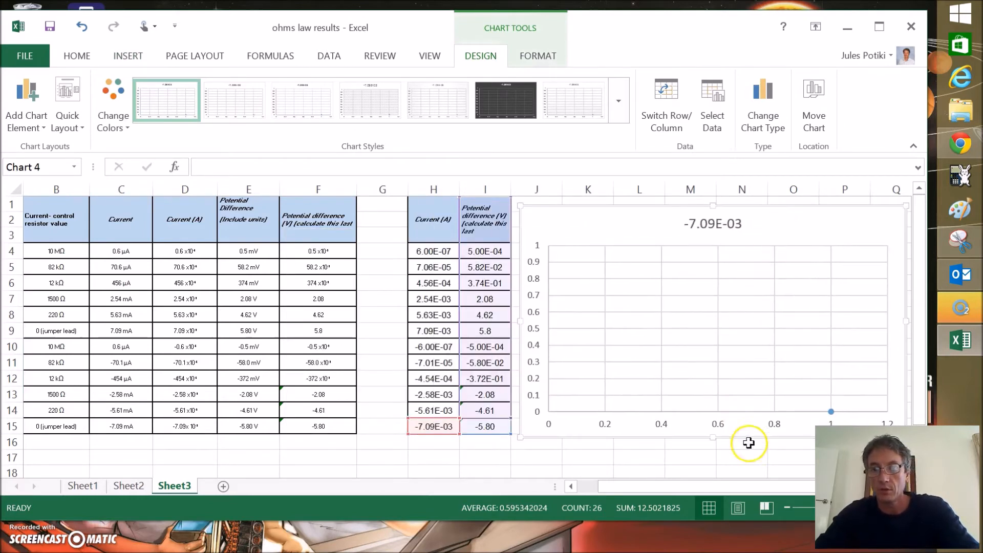
left_click_drag(733, 486, 745, 488)
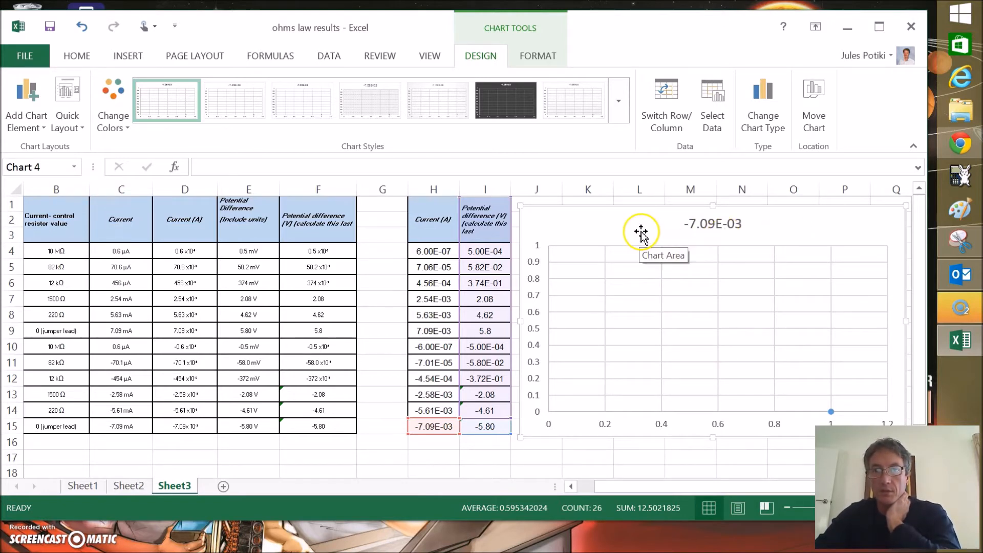
Step: Open the scatter chart's data source selection and remove its incorrect existing series
right_click(681, 305)
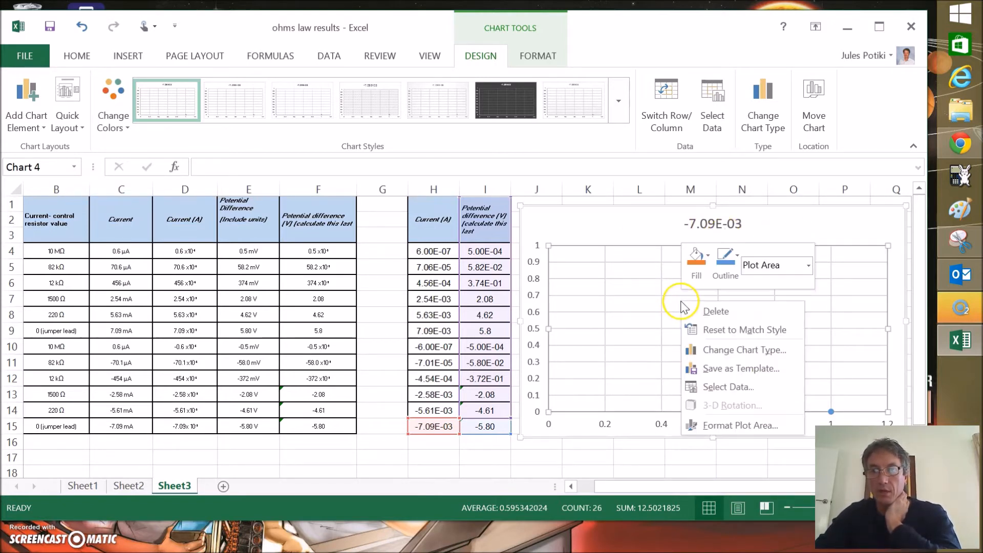
left_click(722, 391)
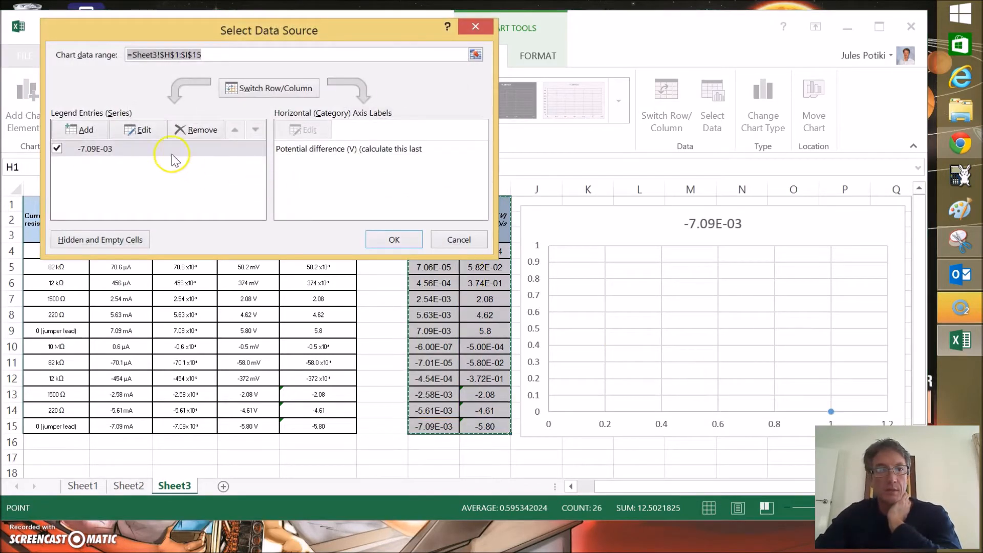
left_click(197, 129)
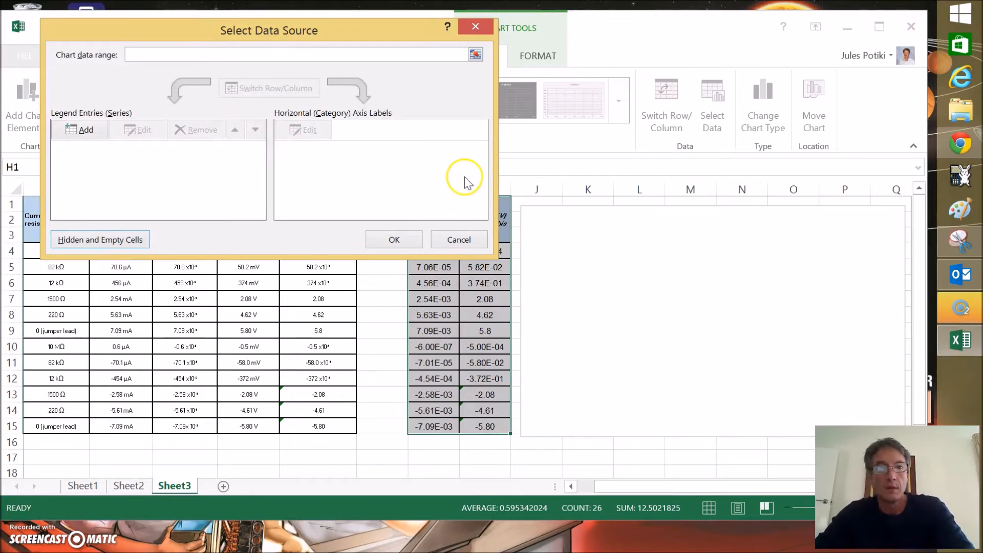
Step: Add a new series to the chart and take its name from the Current (A) heading in H1
left_click_drag(300, 30, 240, 23)
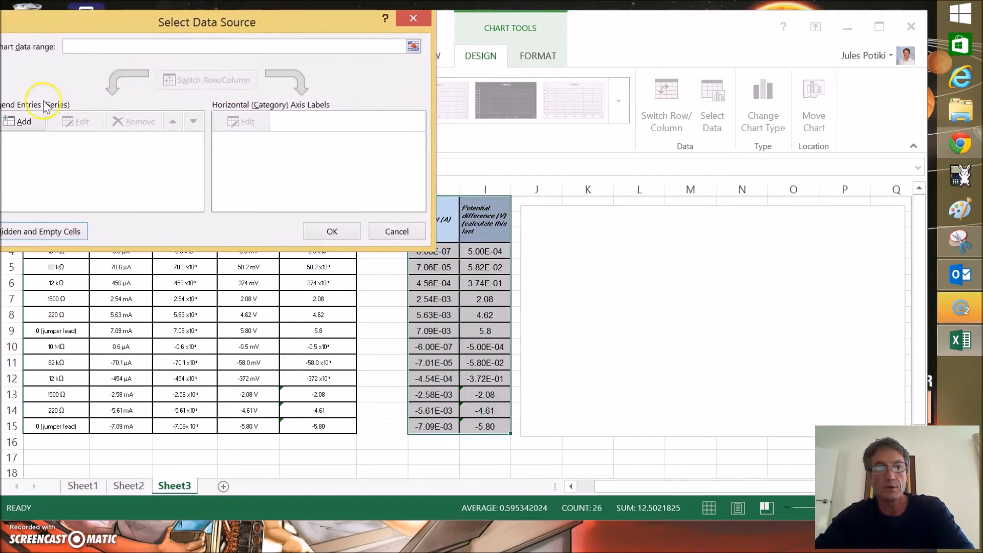
left_click(21, 125)
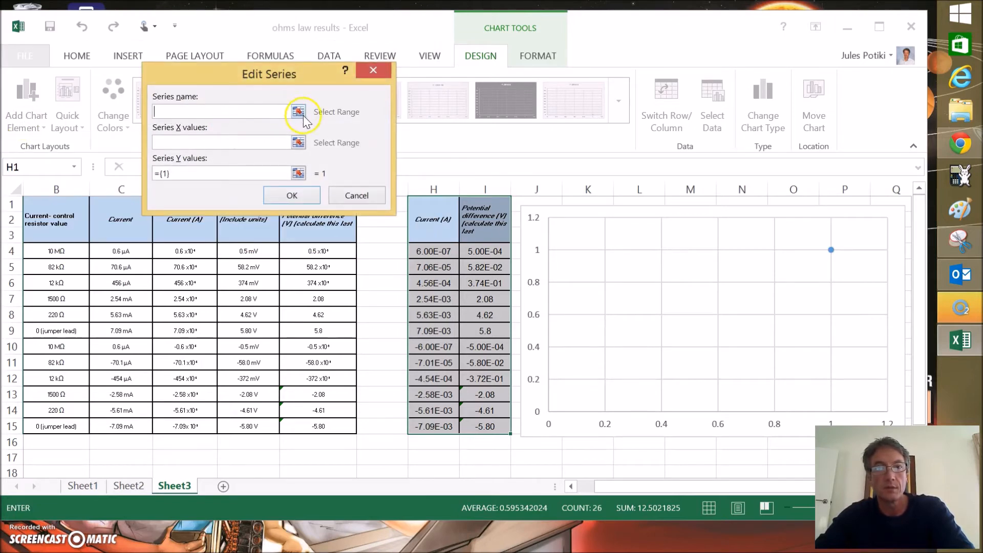
left_click(298, 111)
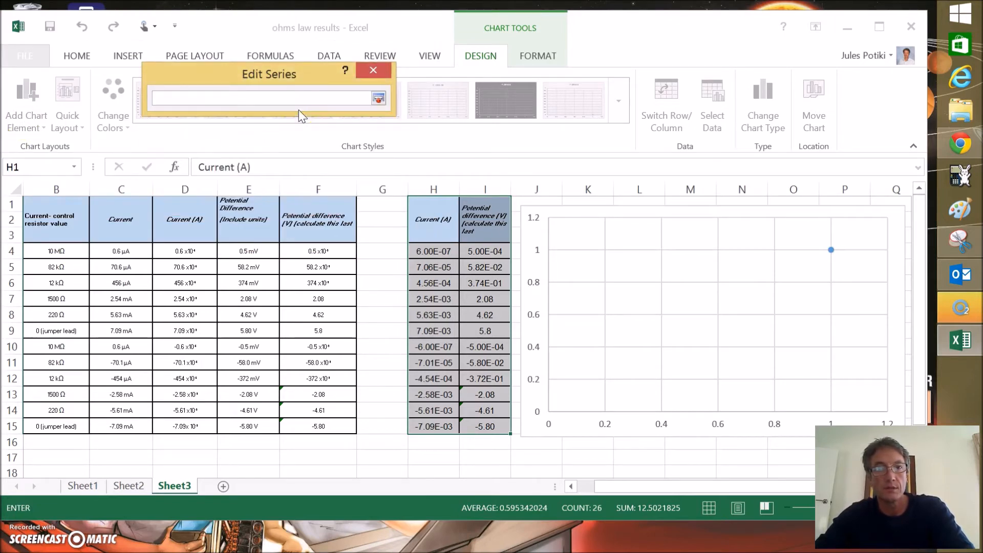
left_click(437, 221)
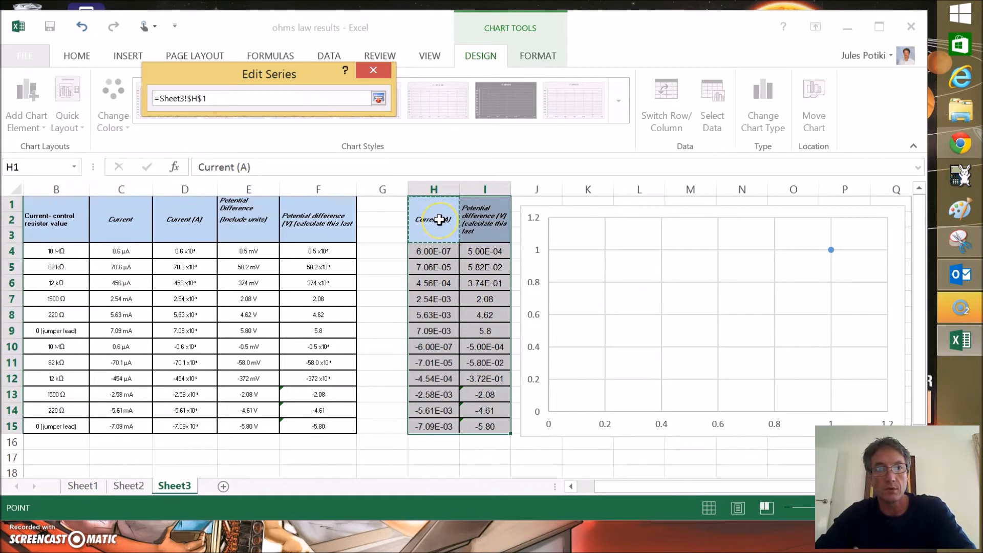
left_click(378, 98)
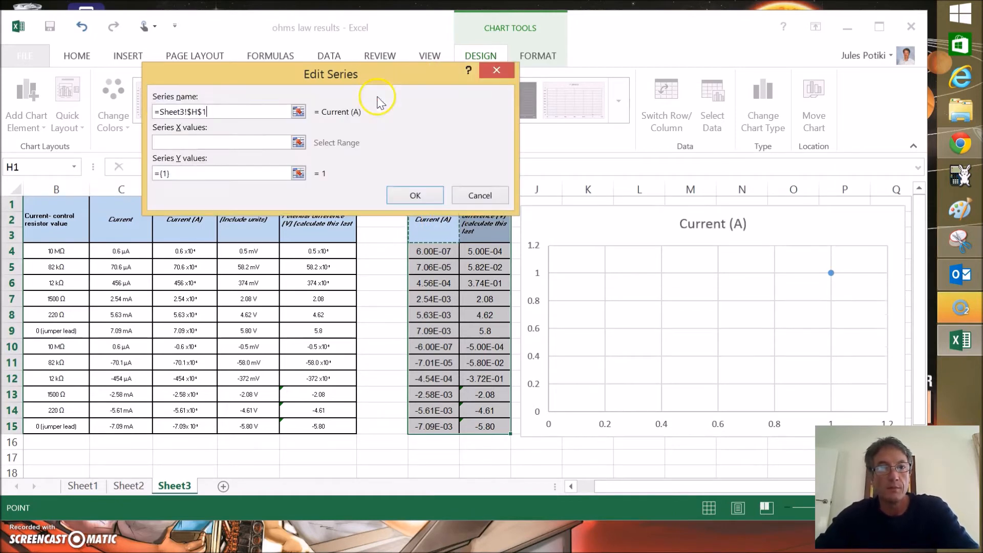
Step: Set the new series' X values to H4:H15 and Y values to I4:I15, and accept the data source
left_click(298, 142)
left_click_drag(434, 251, 428, 426)
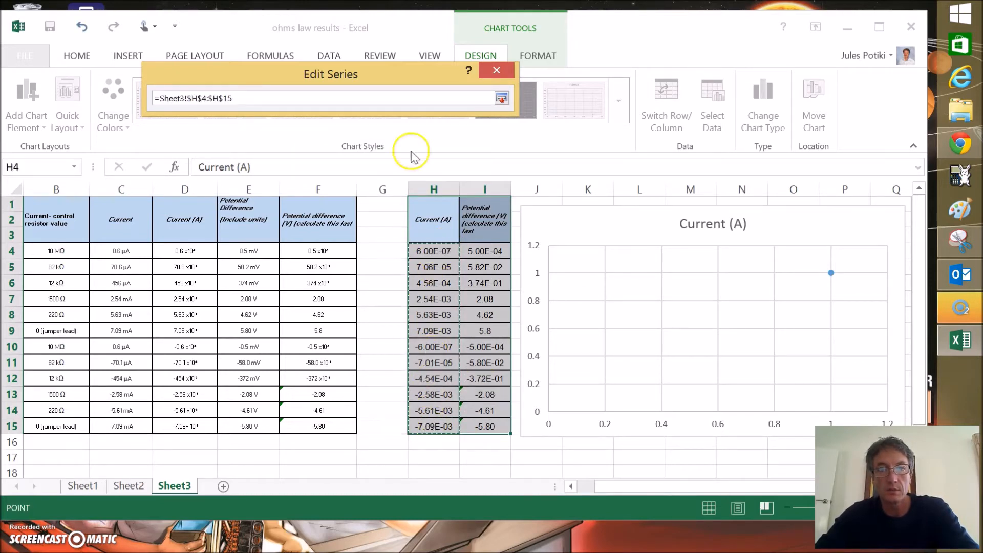
left_click(501, 97)
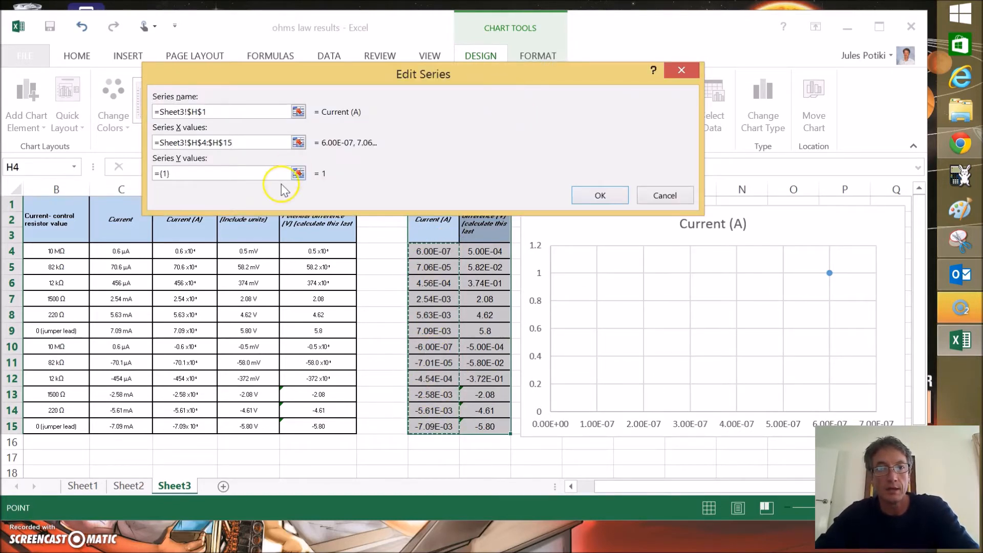
left_click(298, 173)
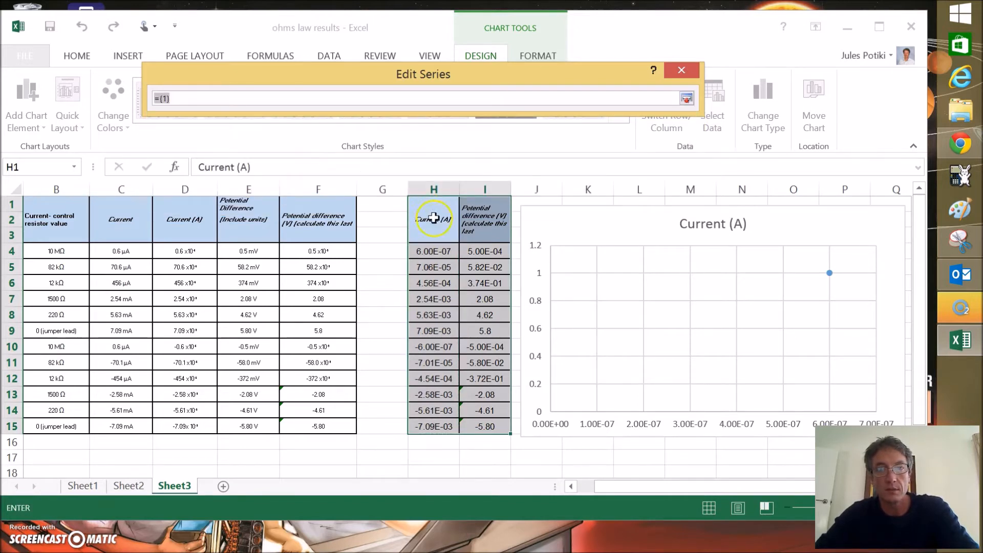
left_click(476, 253)
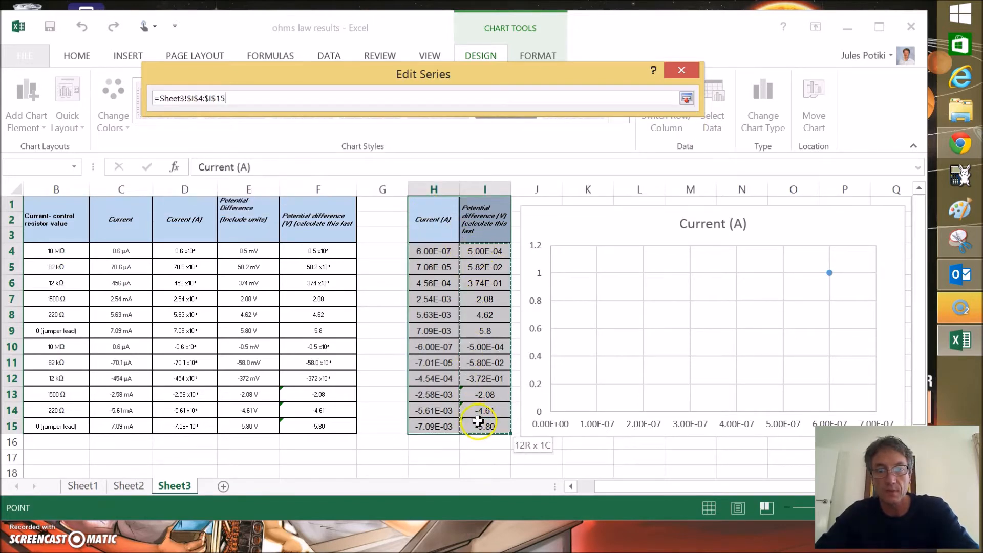
left_click(686, 99)
left_click_drag(746, 73, 679, 43)
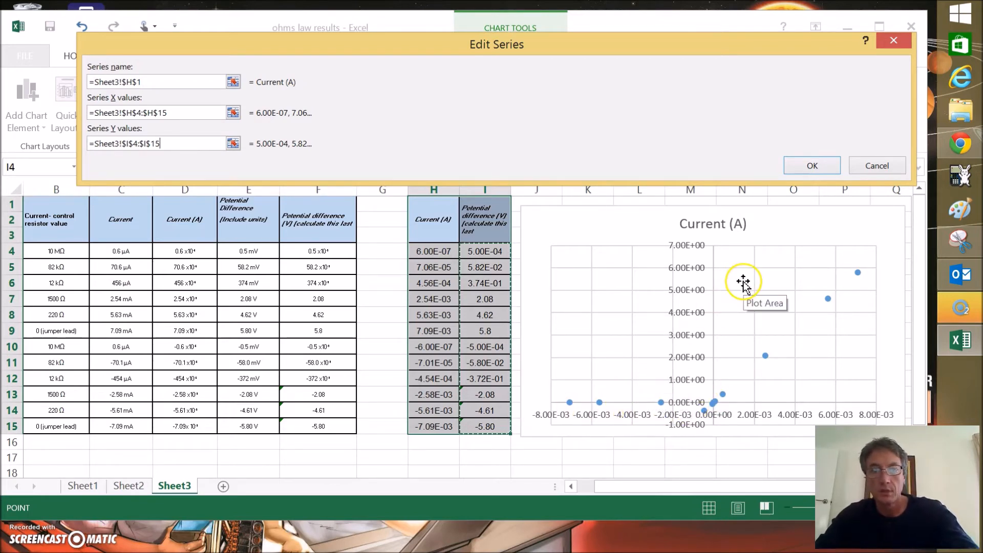
left_click(821, 167)
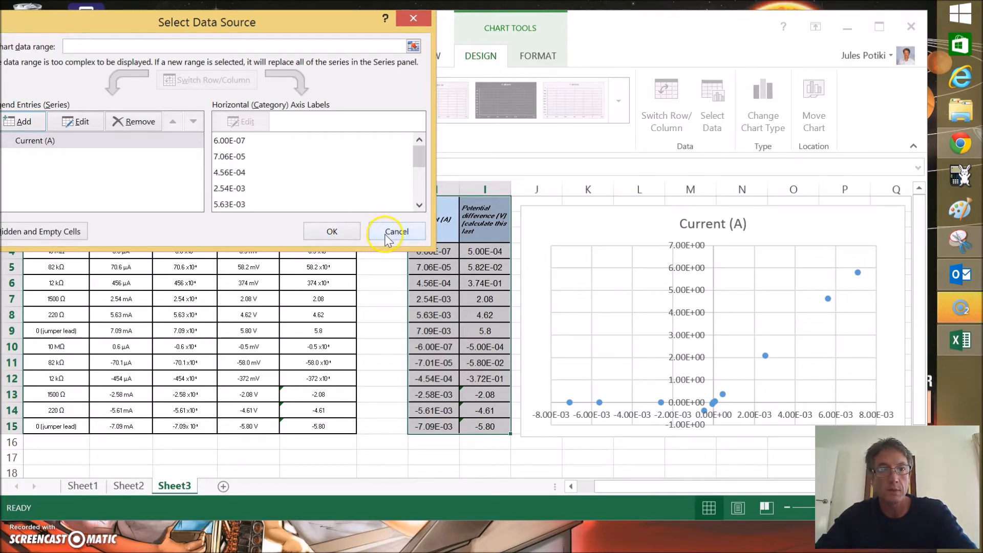
left_click(331, 232)
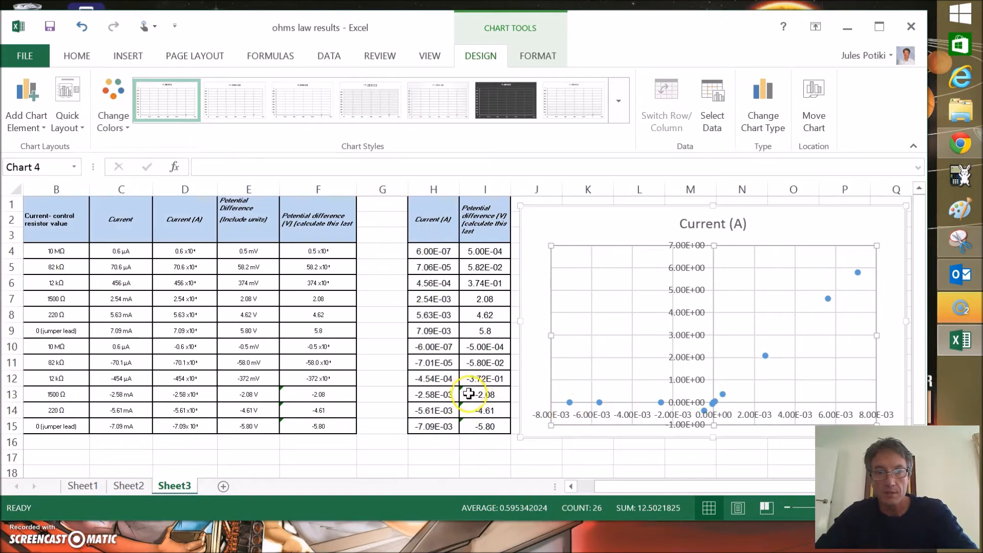
Step: Convert the potential differences stored as text in I13:I15 to numbers
left_click(470, 389)
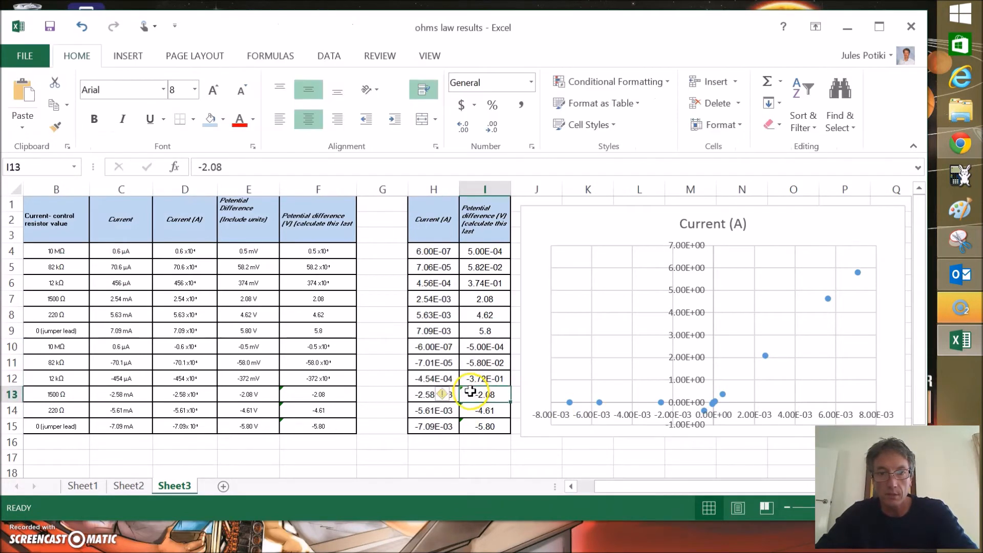
left_click(450, 394)
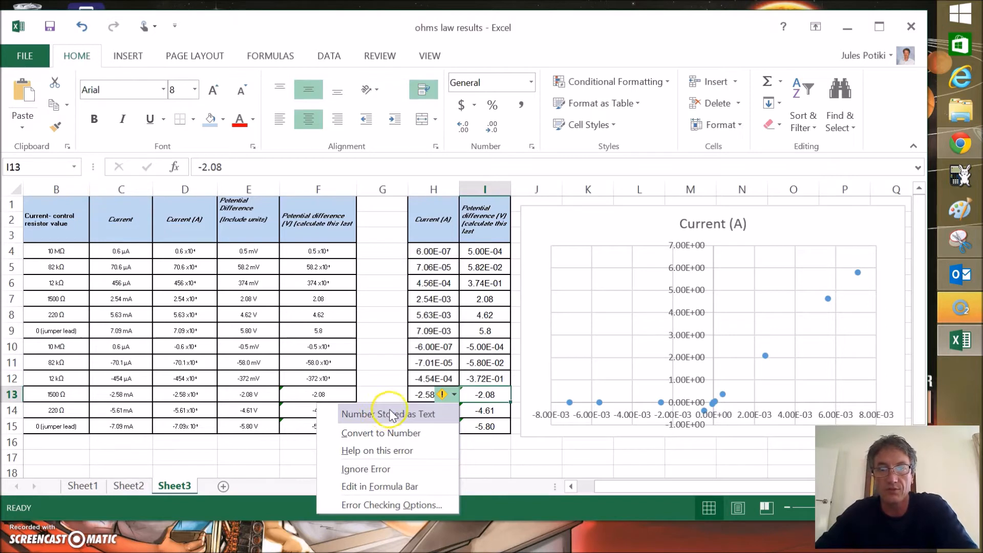
left_click(494, 379)
left_click_drag(485, 394, 484, 426)
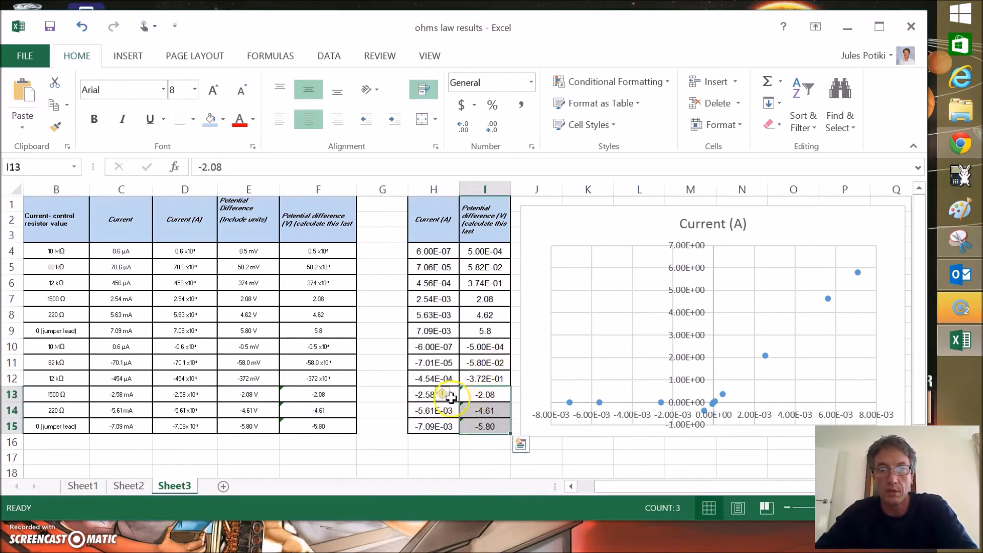
left_click(453, 395)
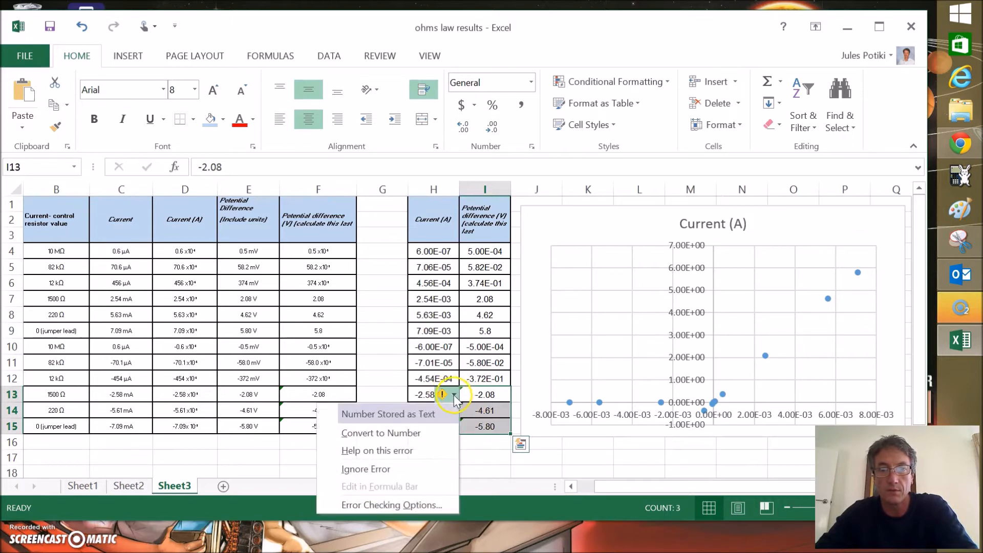
left_click(390, 434)
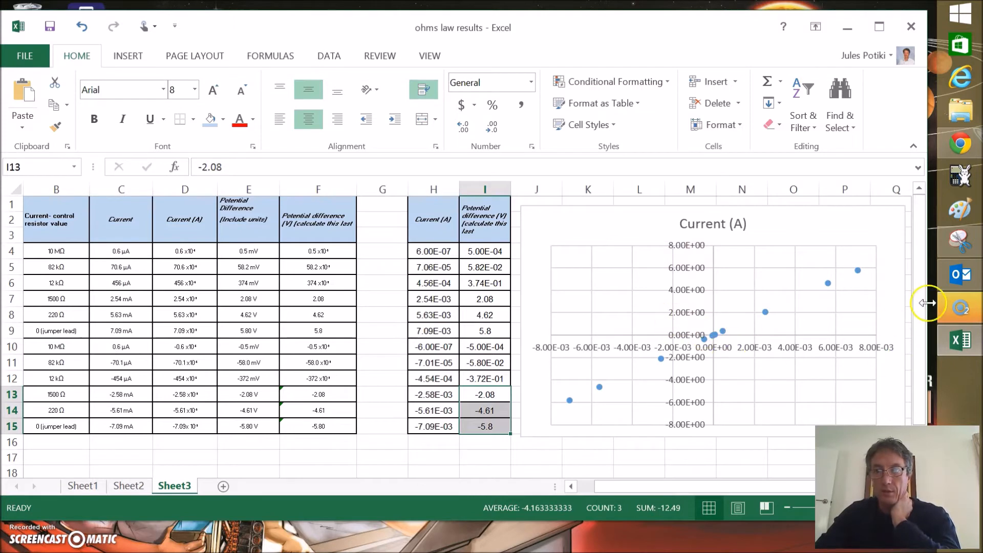
Step: Move the scatter chart below the data tables, starting at row 17 across columns F to M
scroll(919, 327, "down", 1)
left_click(594, 314)
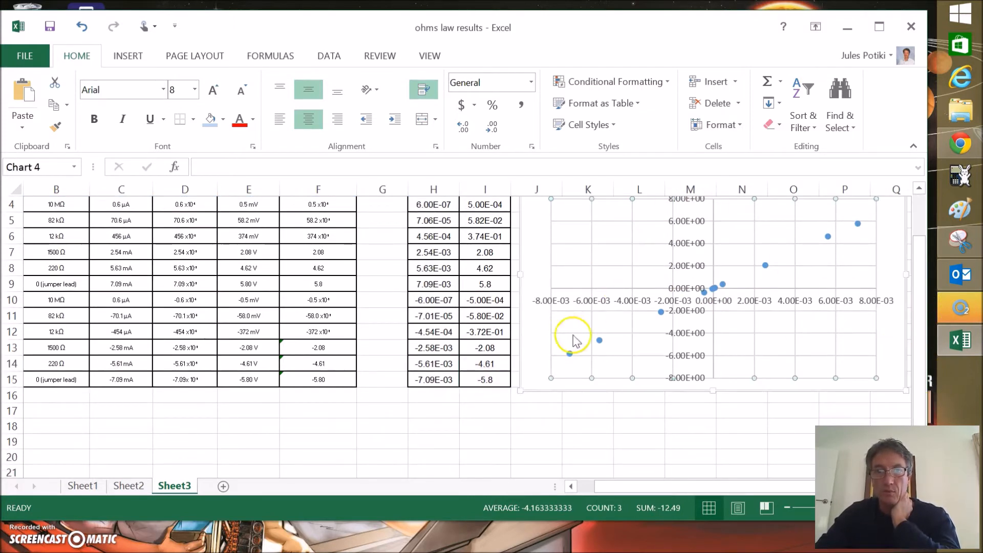
left_click_drag(766, 227, 557, 436)
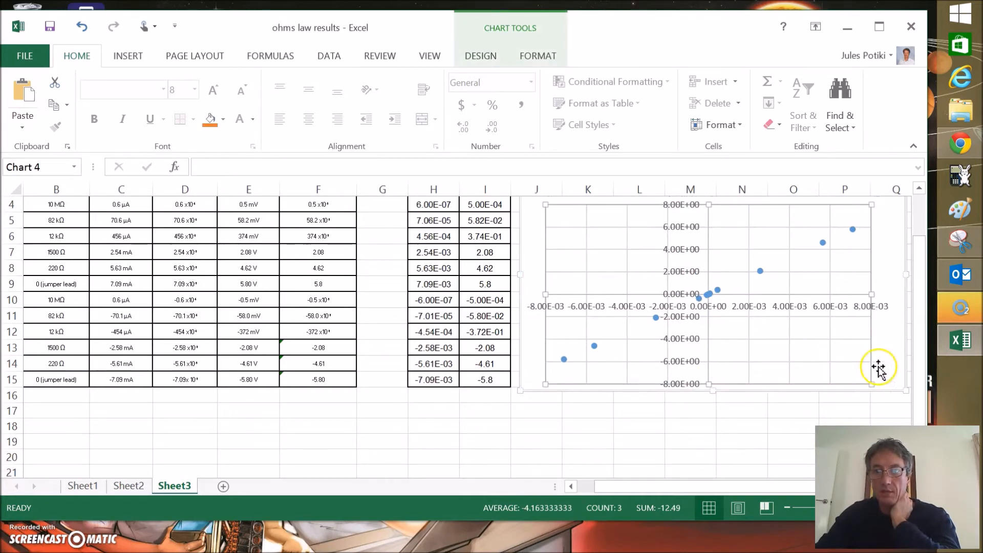
scroll(806, 412, "up", 1)
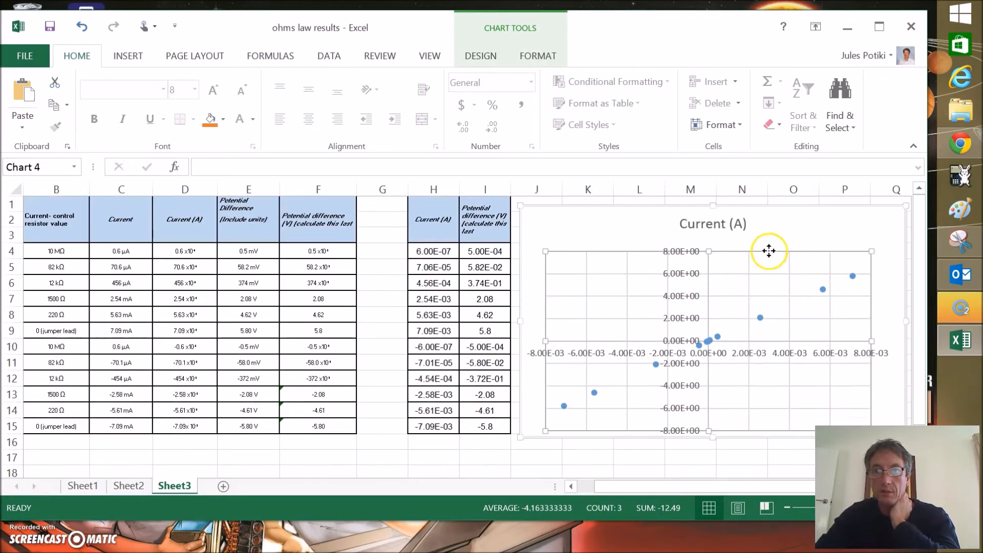
left_click_drag(693, 209, 470, 458)
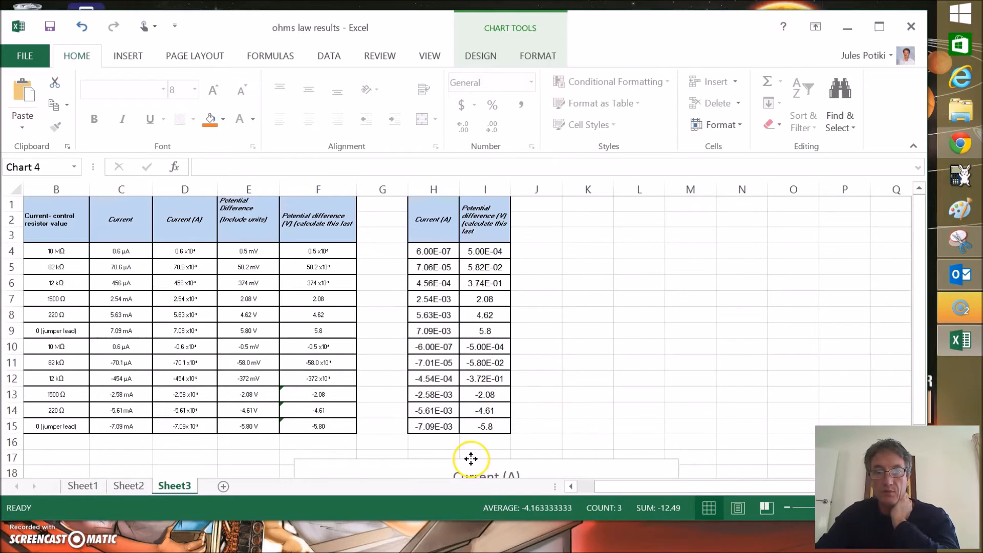
Step: Enlarge the scatter chart so that it spans about columns F to N and rows 17 to 32
left_click_drag(916, 322, 907, 439)
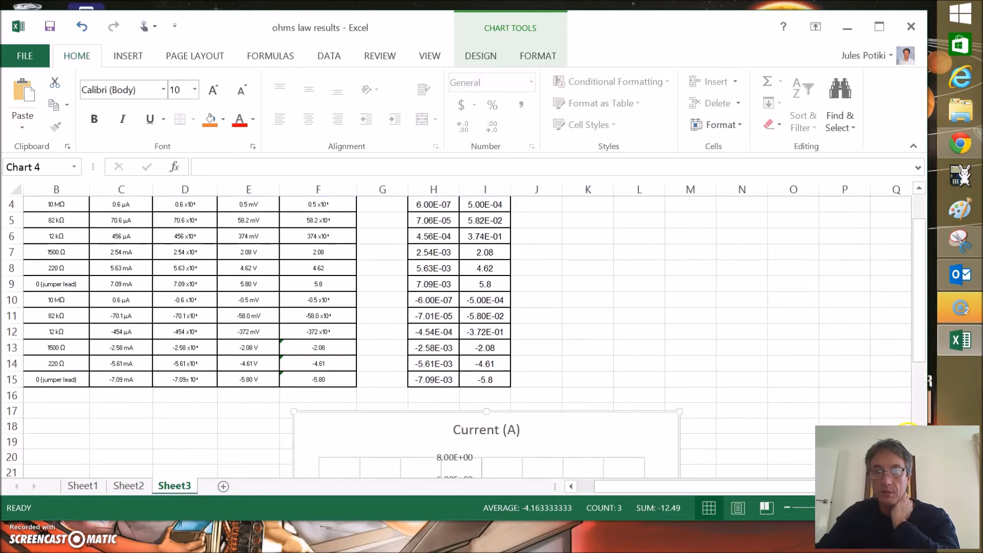
scroll(465, 338, "down", 5)
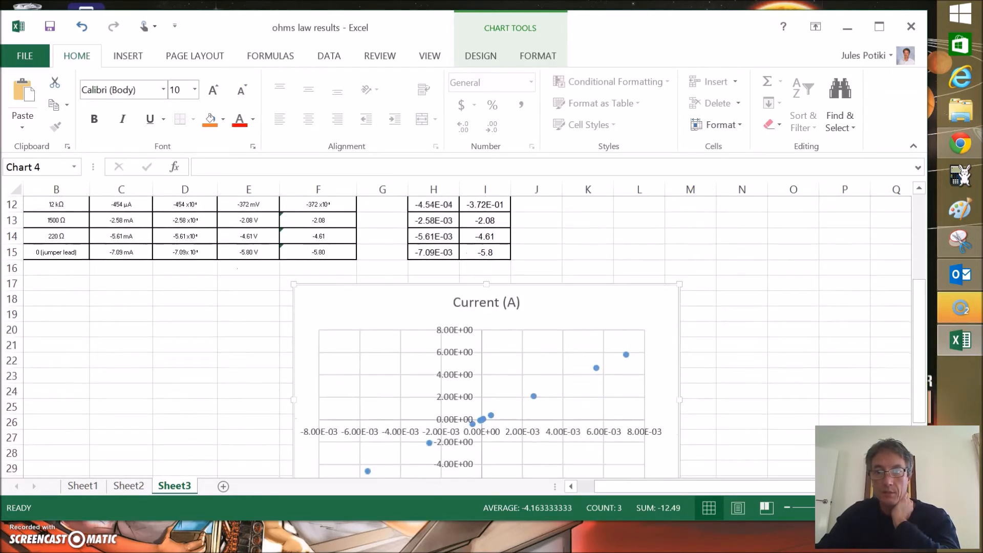
scroll(793, 378, "down", 1)
left_click_drag(679, 391, 796, 454)
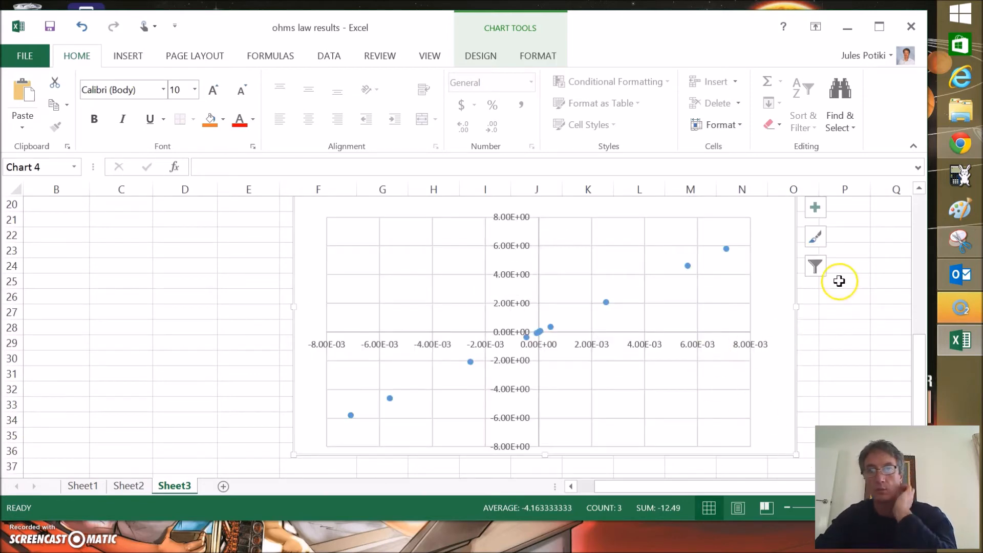
scroll(844, 300, "up", 1)
left_click_drag(925, 380, 928, 391)
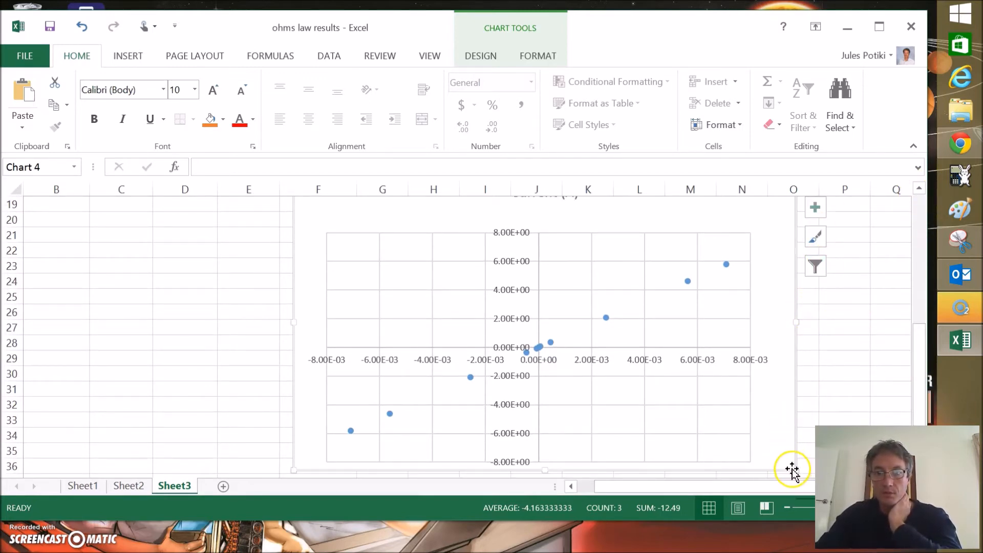
left_click_drag(790, 466, 757, 410)
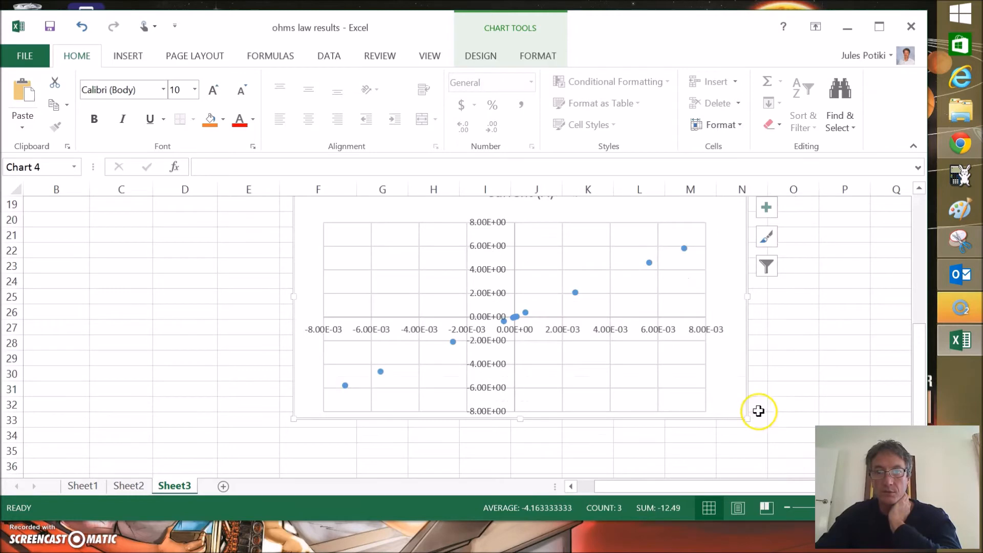
scroll(819, 368, "up", 1)
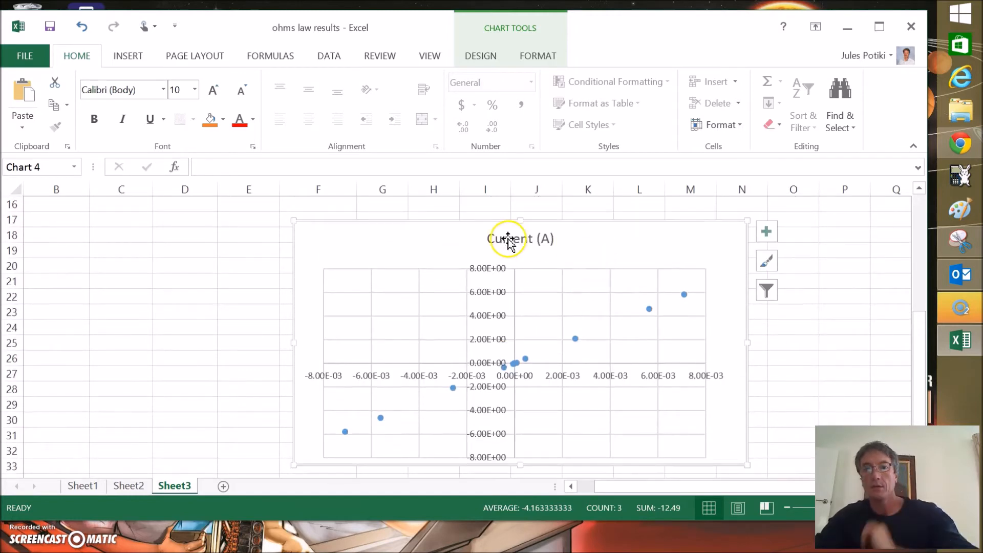
Step: Replace the chart title with "Ohms Law - Current -v- Potential Difference"
left_click(502, 238)
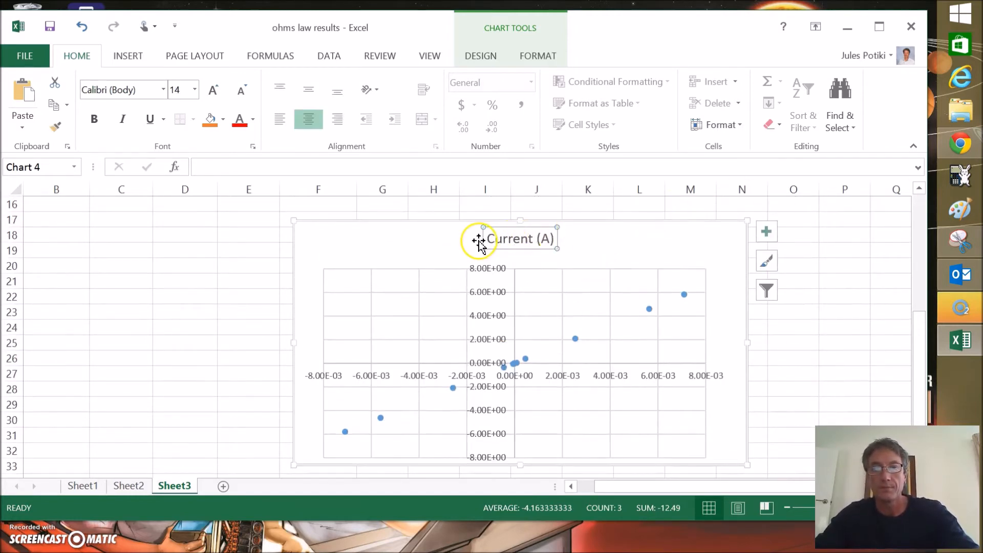
left_click(487, 237)
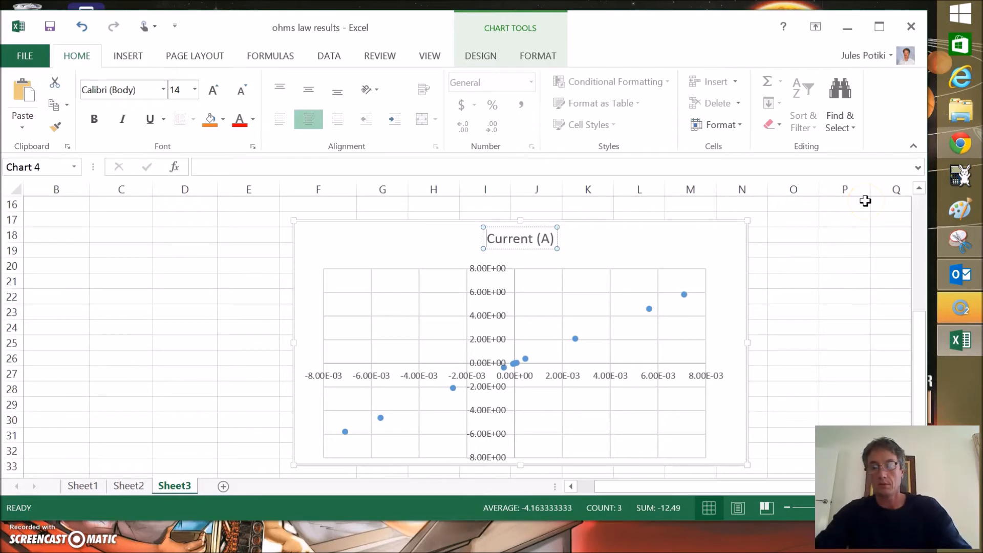
type("O")
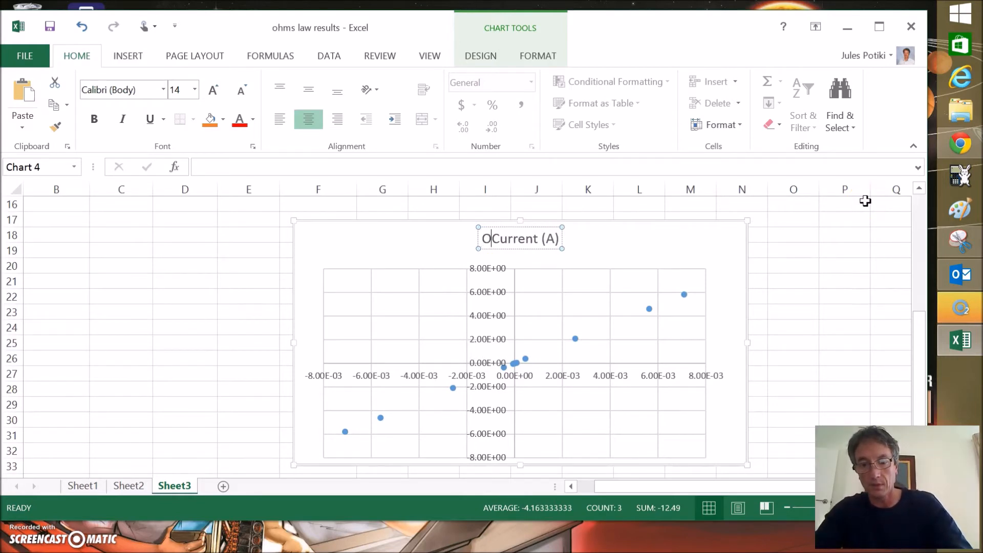
type("hms ")
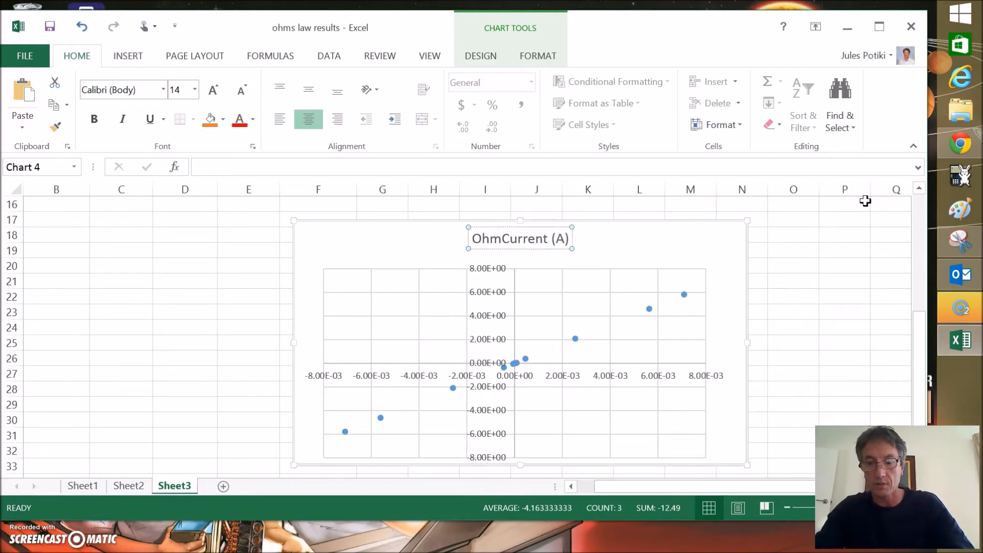
type("Law ")
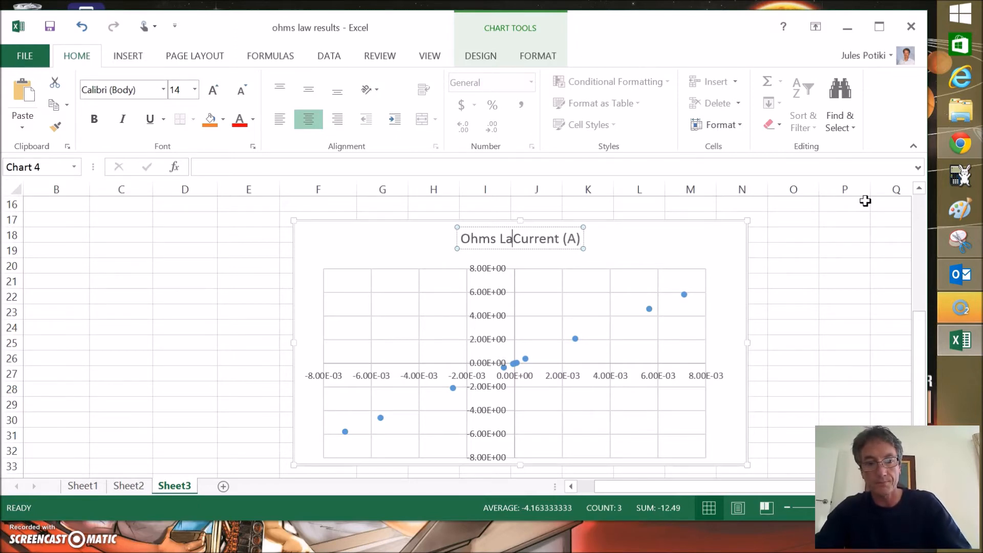
type("- Current ")
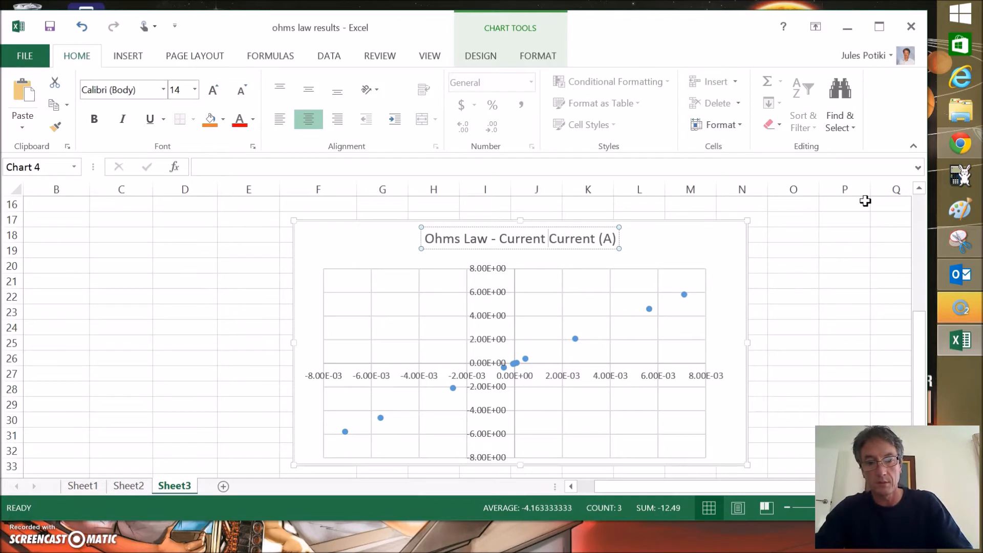
type("-v- ")
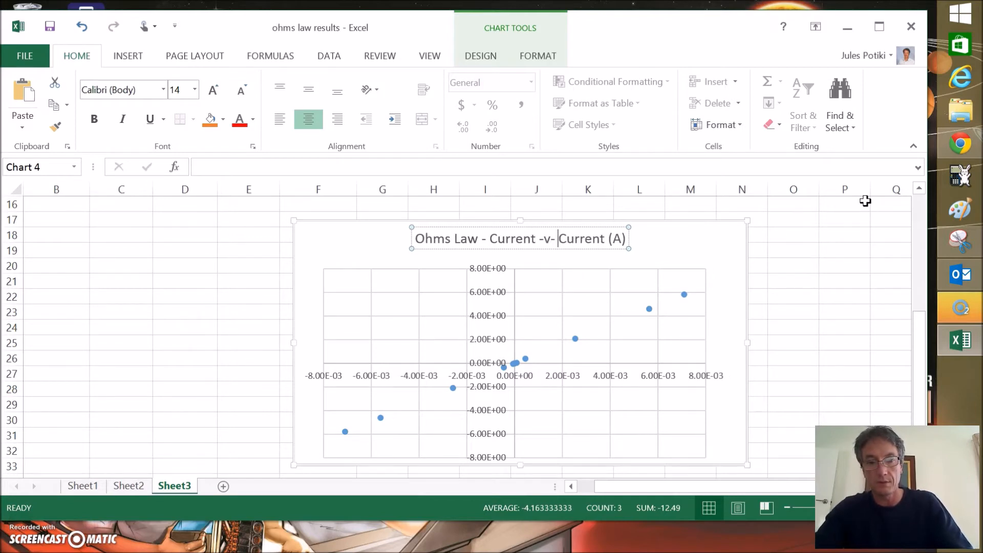
type("Potential")
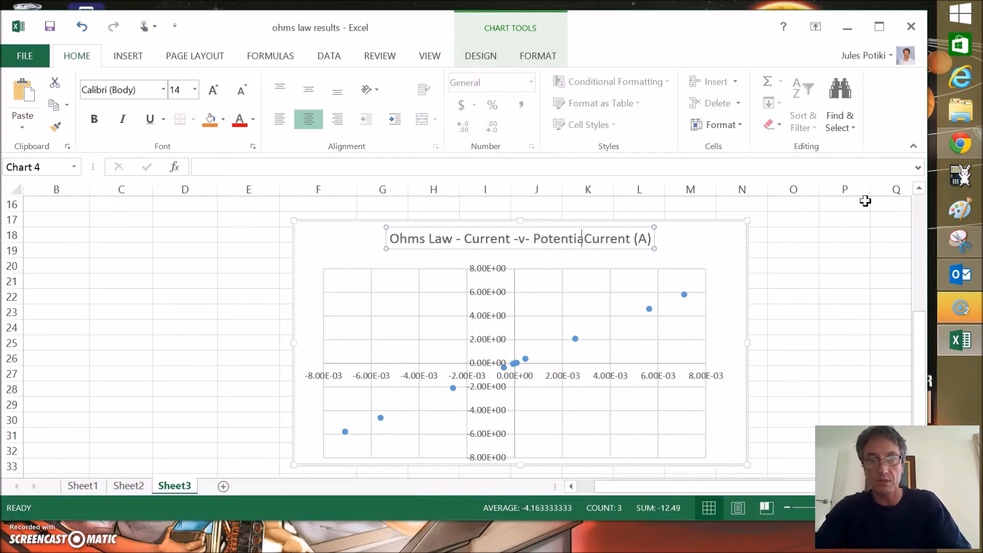
type(" Dif")
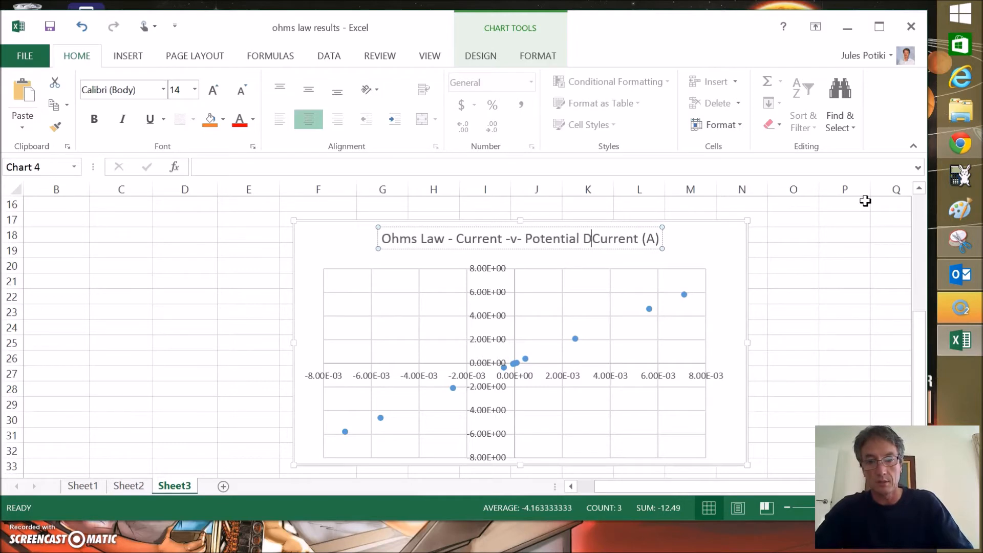
type("fer")
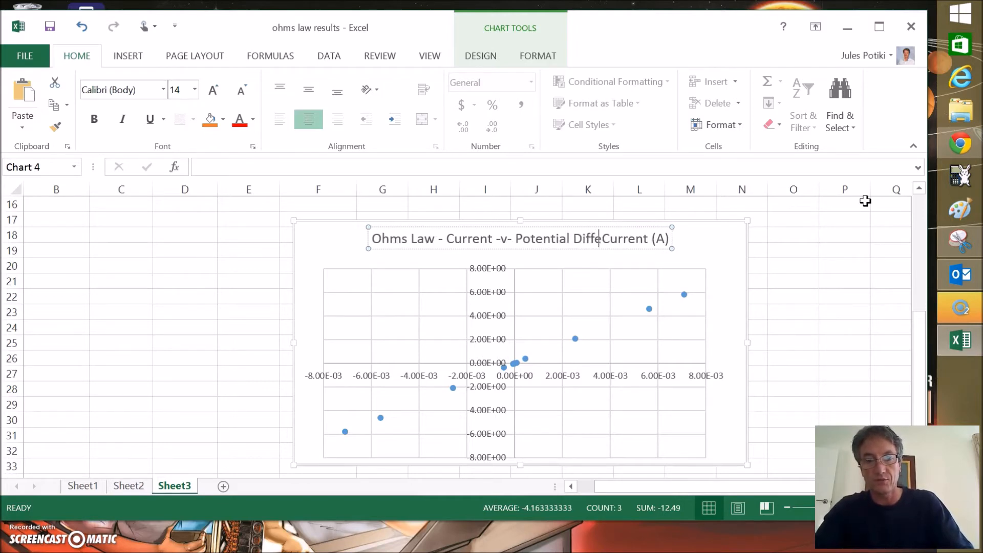
type("ence")
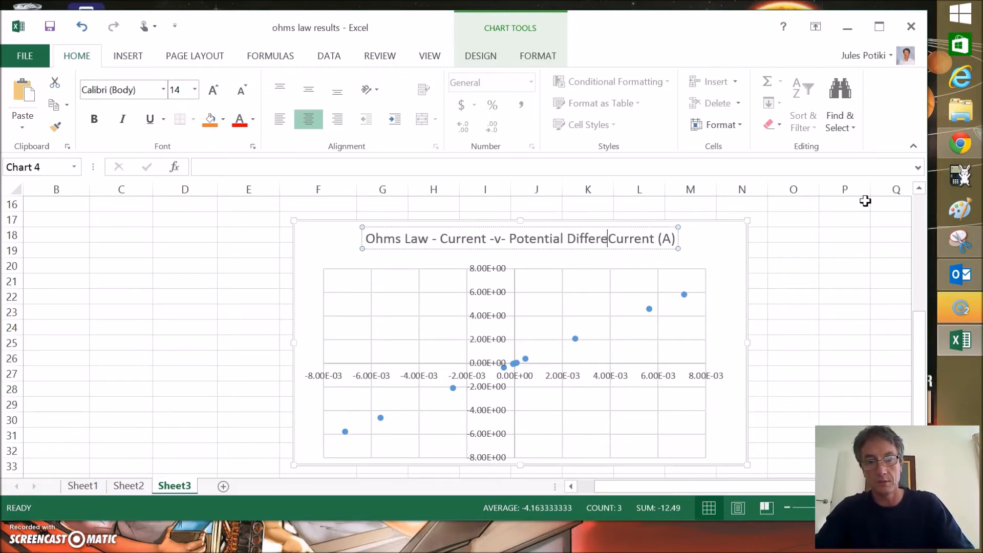
key("Delete")
key("Delete")
key("Delete")
key("Delete")
key("Delete")
key("Delete")
key("Delete")
key("Delete")
key("Delete")
key("Delete")
key("Delete")
key("Delete")
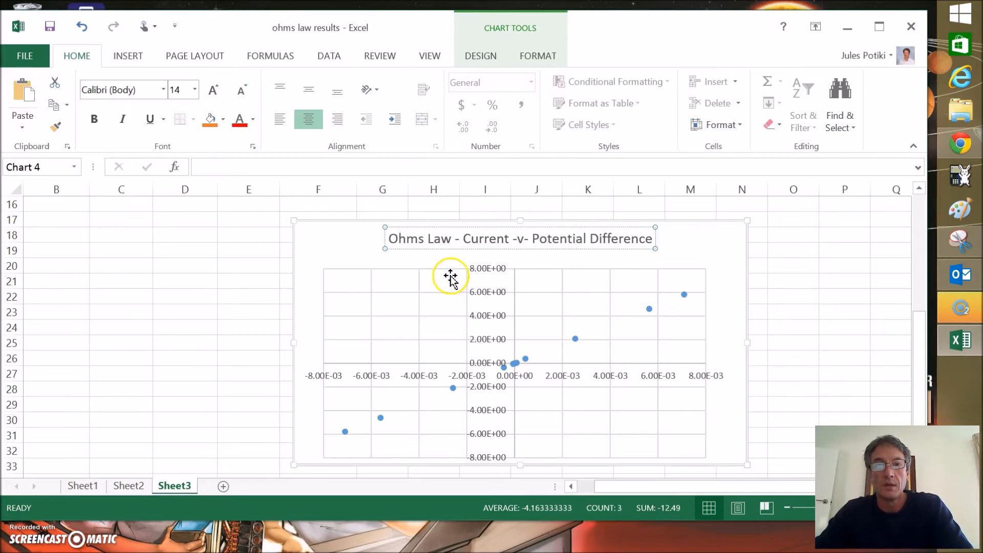
Step: Replace the dash after "Ohms Law" in the chart title with a colon, giving "Ohms Law: Current -v- Potential Difference"
key("BackSpace")
type(":")
key("Delete")
key("Delete")
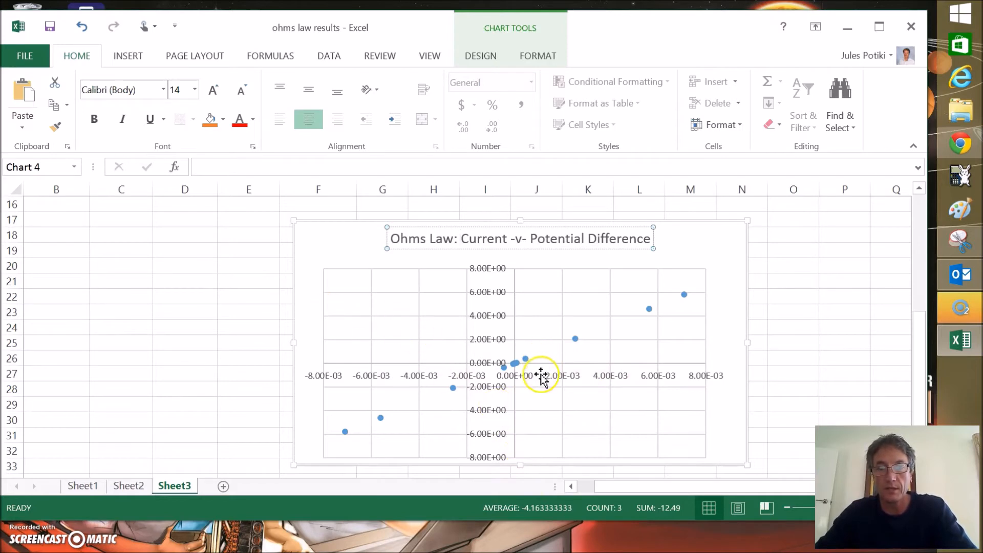
left_click(696, 255)
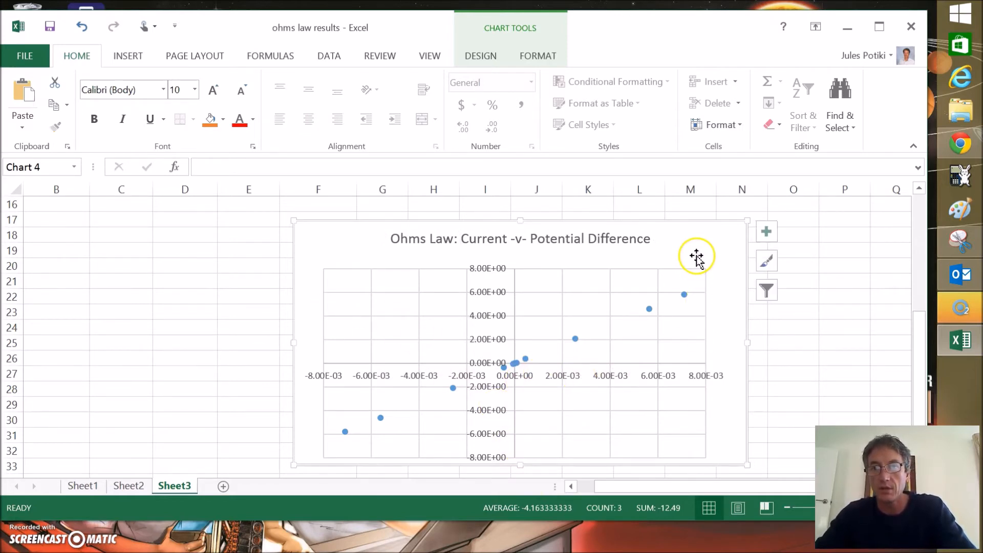
Step: Add axis titles to the scatter chart and extend its lower edge down to about row 38
left_click(766, 232)
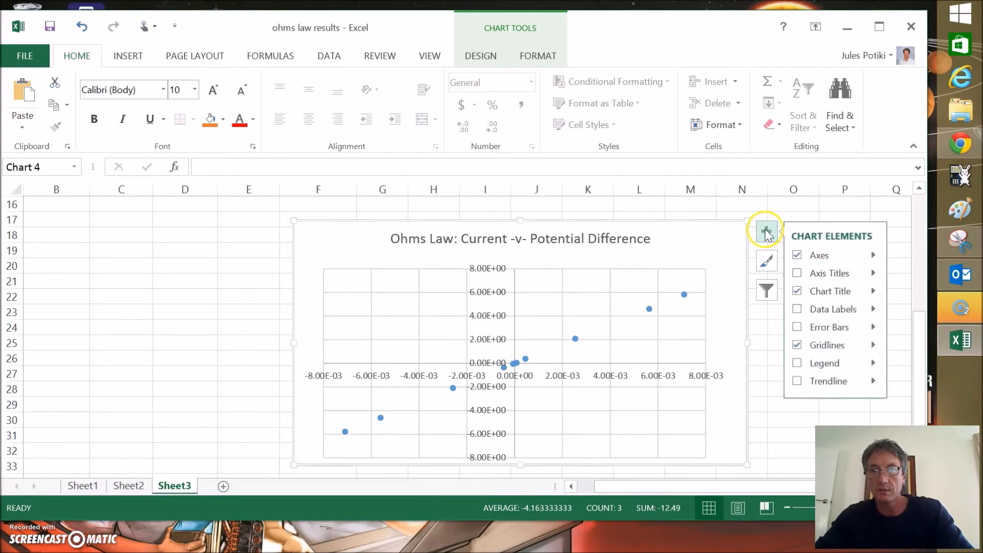
left_click(797, 273)
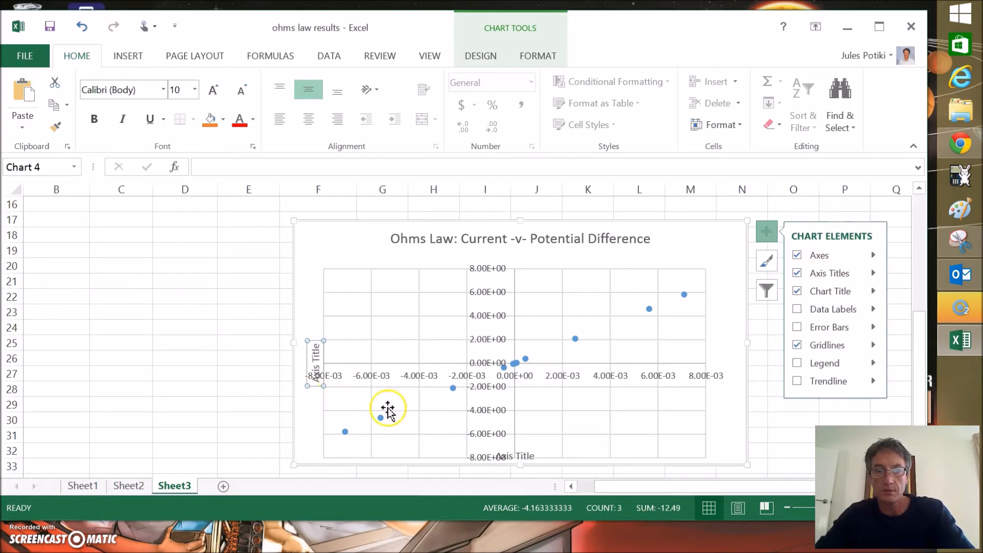
left_click(519, 467)
Step: Change the horizontal axis title to "Current (A)"
scroll(521, 455, "down", 2)
scroll(528, 394, "down", 2)
left_click(499, 377)
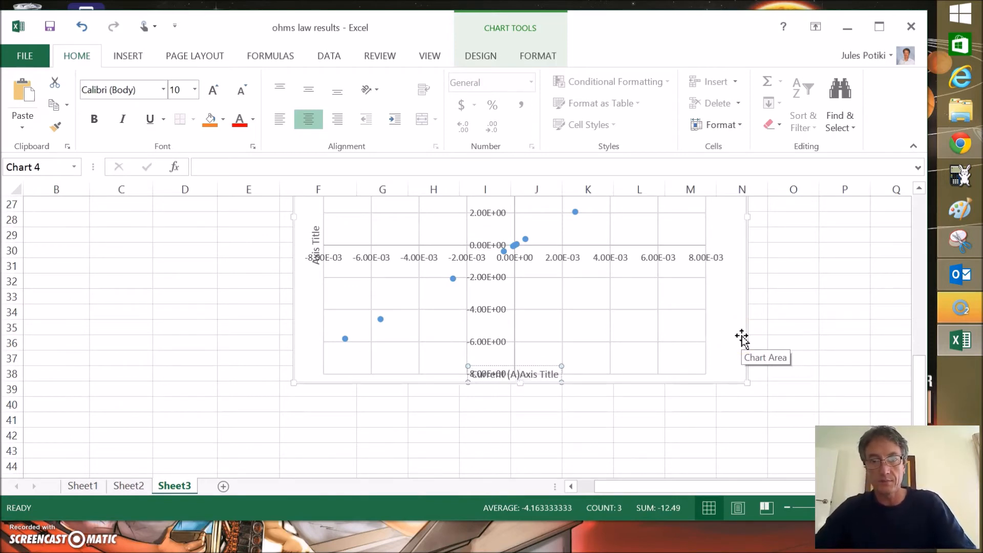
key("Delete")
key("Delete")
key("Delete")
key("Delete")
key("Delete")
key("Delete")
key("Delete")
key("Delete")
key("Delete")
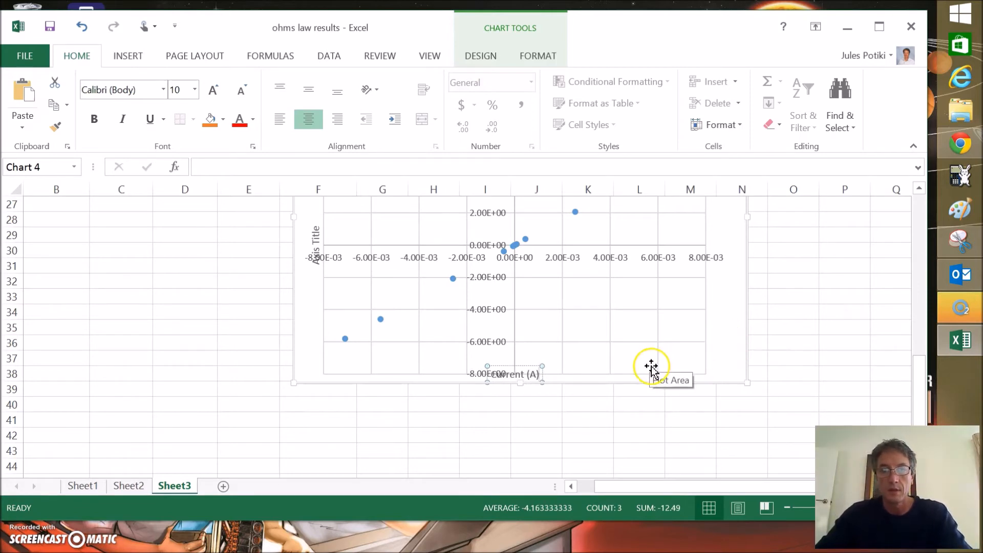
Step: Change the vertical axis title to "Potential Difference (V)"
scroll(650, 367, "up", 1)
scroll(512, 366, "up", 1)
left_click(313, 359)
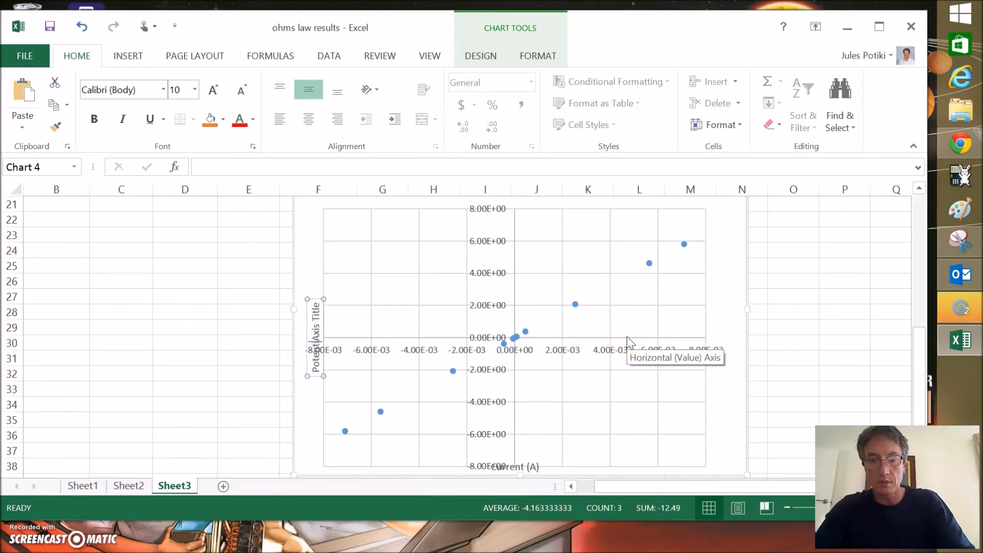
type("Potential Difference ")
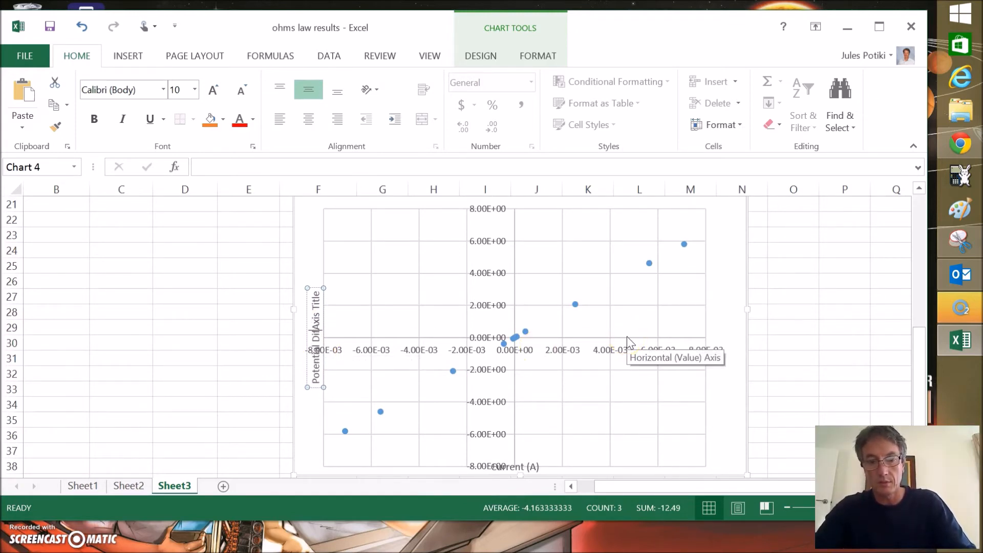
type("(V)")
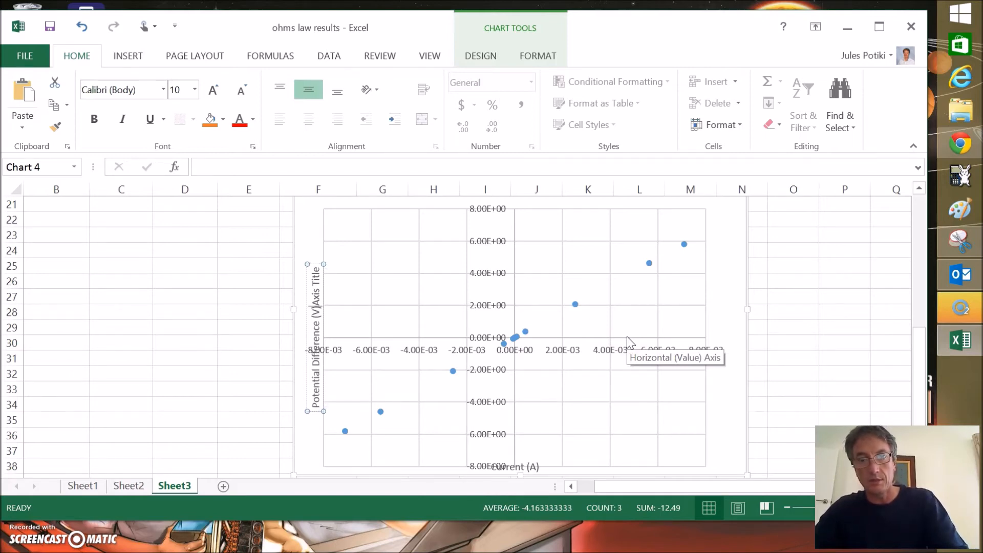
key("Delete")
key("Delete")
key("Delete")
key("Delete")
key("Delete")
key("Delete")
key("Delete")
key("Delete")
key("Delete")
key("Delete")
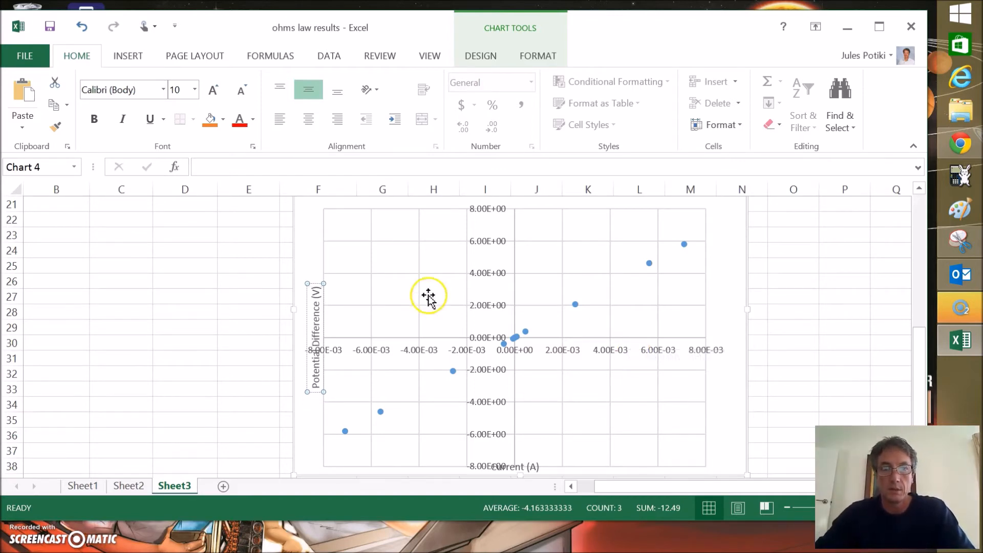
Step: Narrow the plot area from its left edge and move the vertical axis title outward to separate it from the plot
left_click(407, 289)
left_click_drag(325, 337, 339, 337)
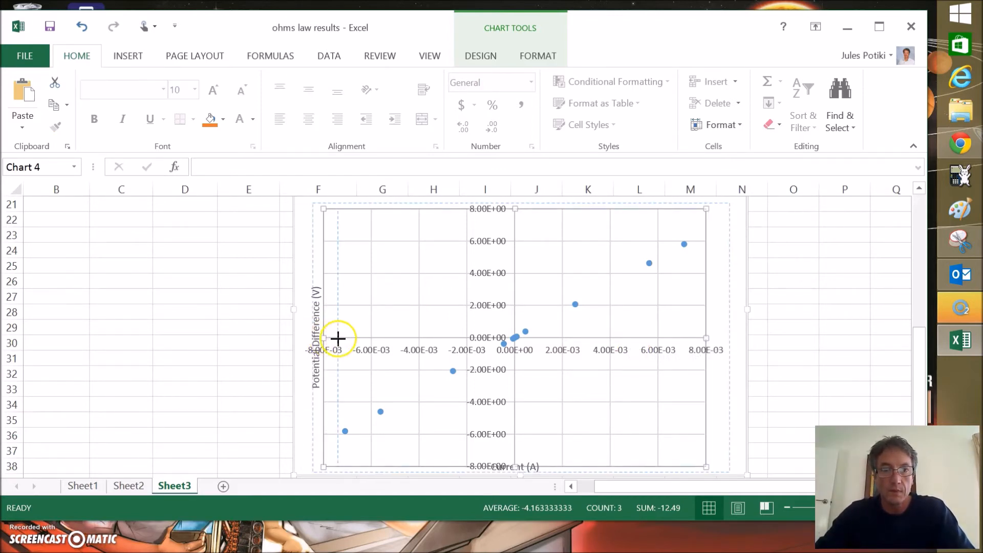
left_click(326, 332)
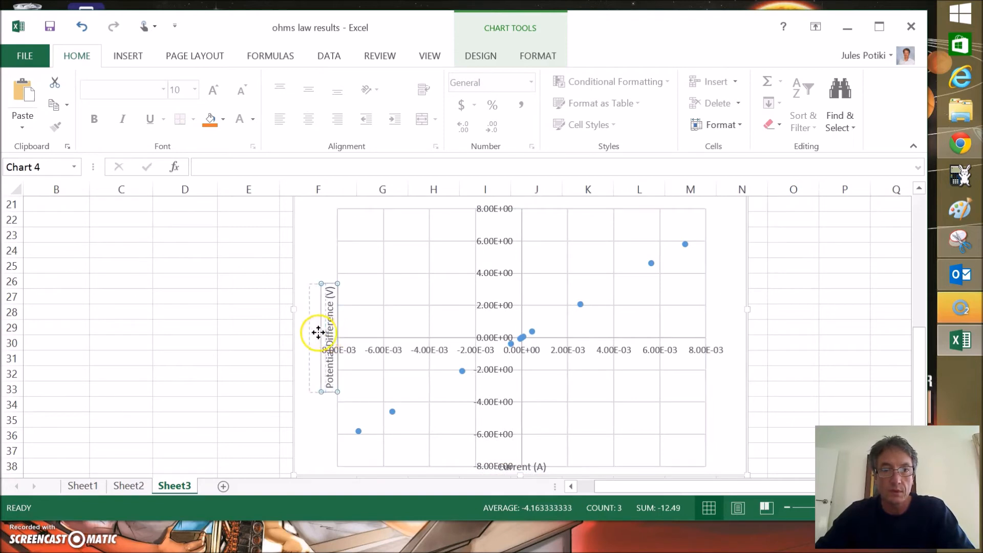
left_click_drag(311, 330, 311, 331)
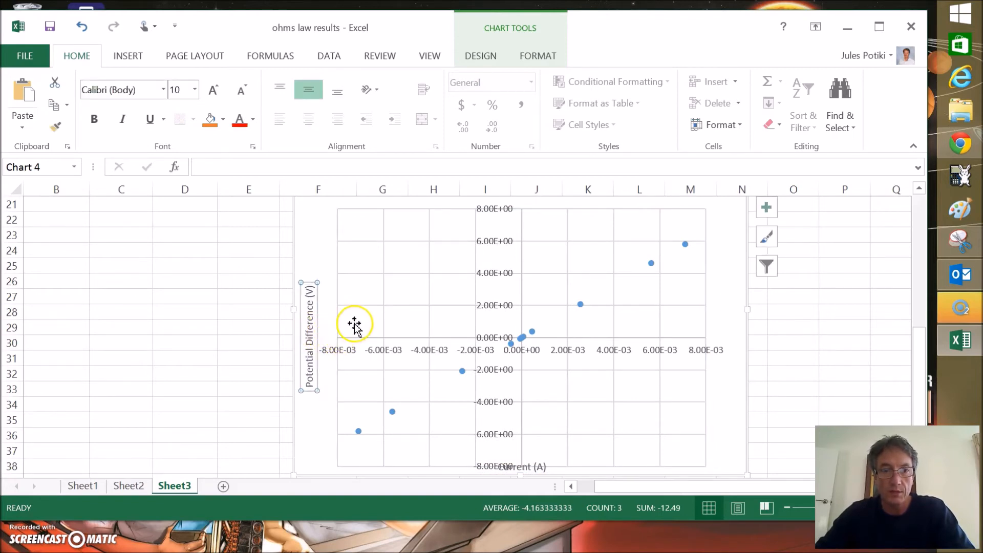
left_click(341, 337)
left_click_drag(337, 338, 330, 338)
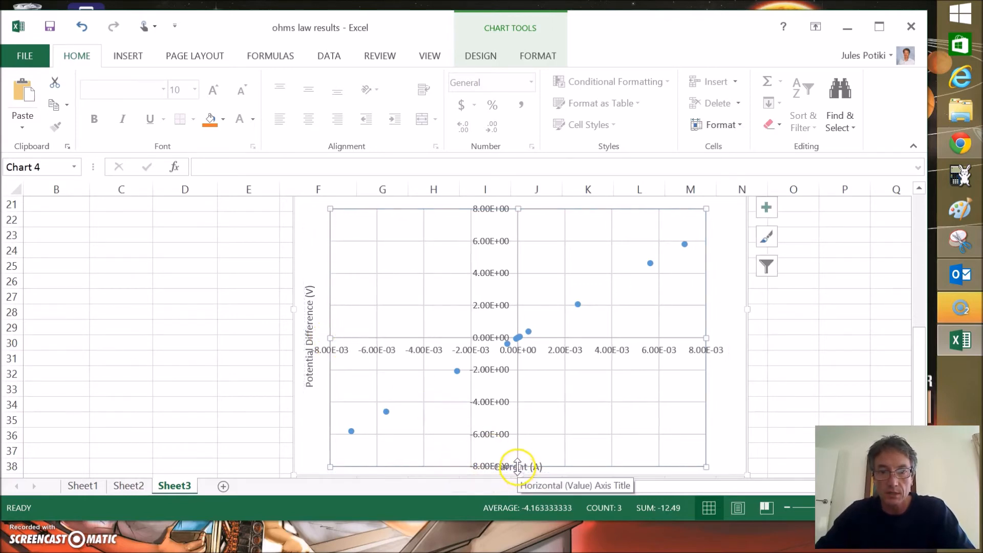
Step: Raise the lower edge of the plot area to leave clear space above the horizontal axis title
left_click_drag(517, 467, 512, 456)
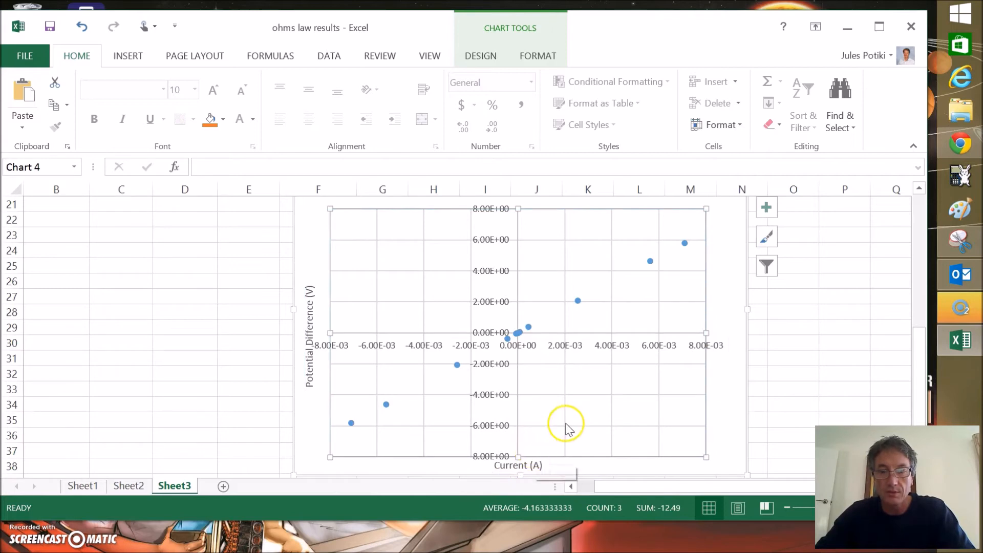
scroll(566, 422, "down", 1)
left_click_drag(519, 410, 520, 401)
left_click(512, 409)
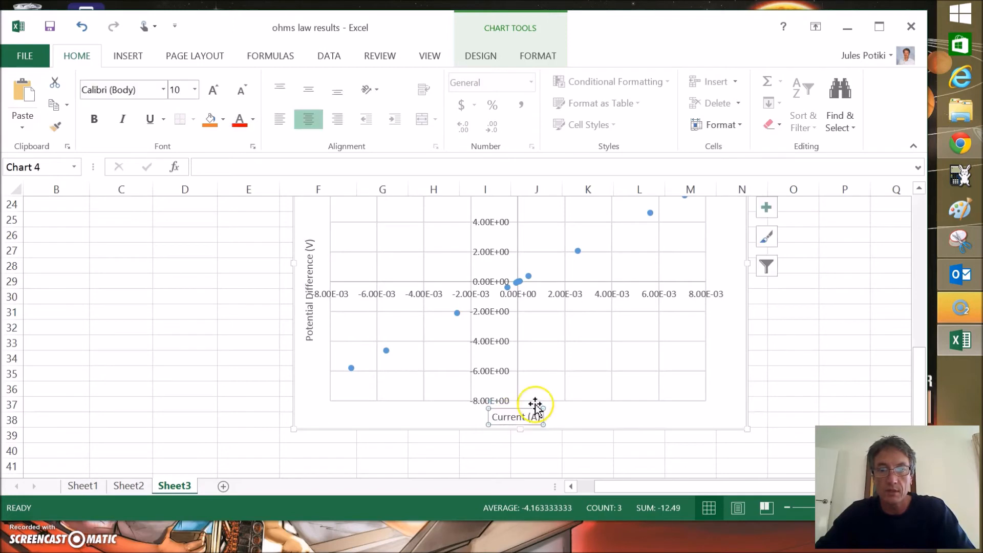
Step: Format the horizontal axis numbers as Scientific with 0 decimal places
scroll(577, 406, "up", 2)
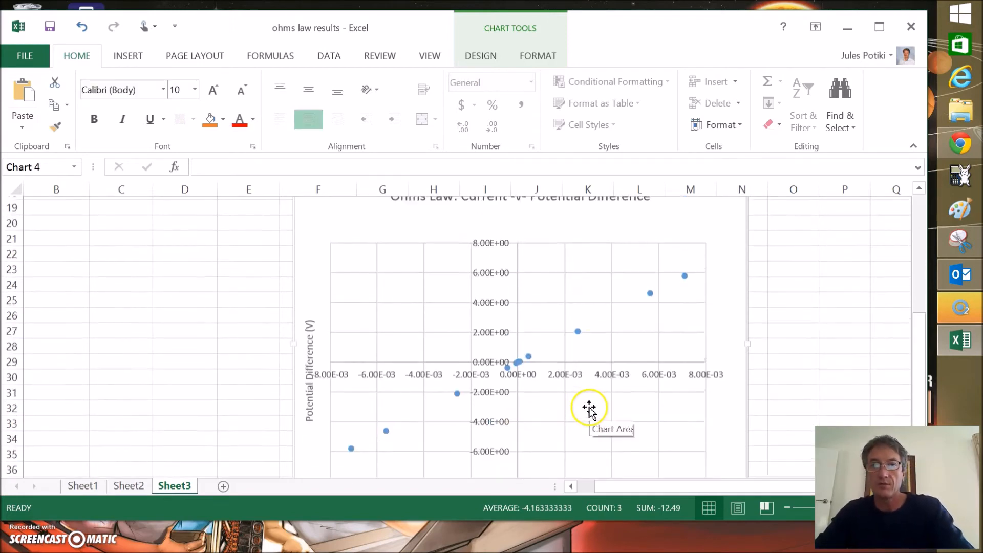
scroll(589, 408, "up", 2)
scroll(589, 397, "down", 1)
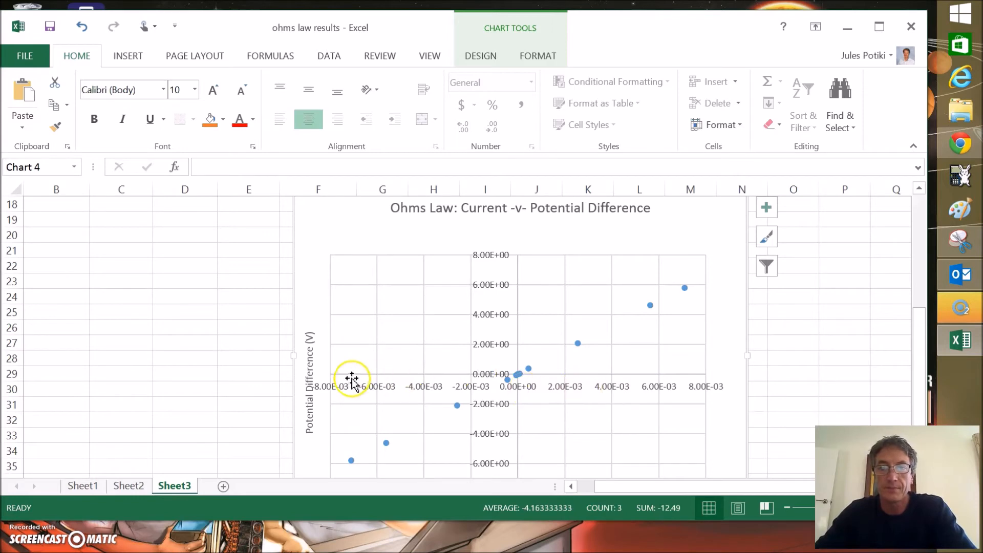
left_click(569, 390)
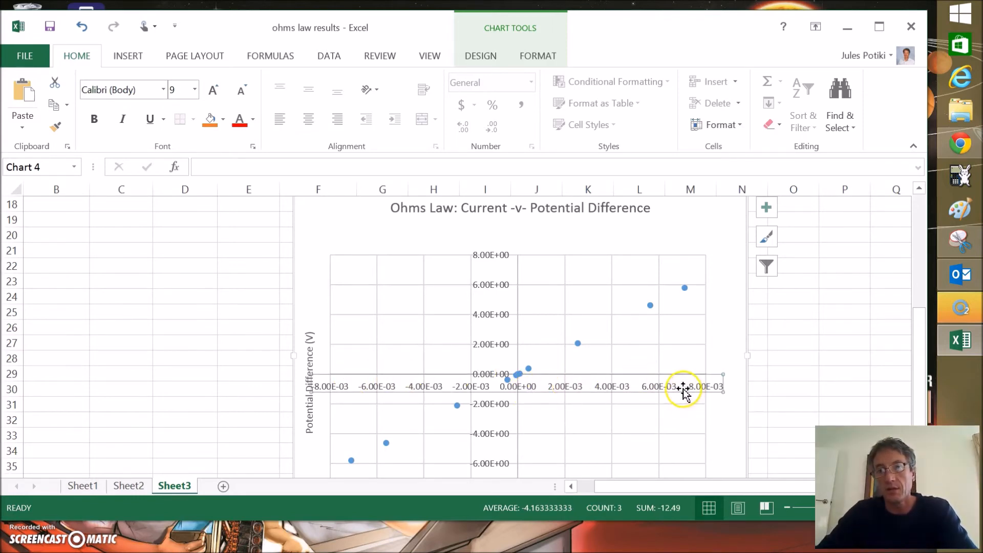
right_click(580, 390)
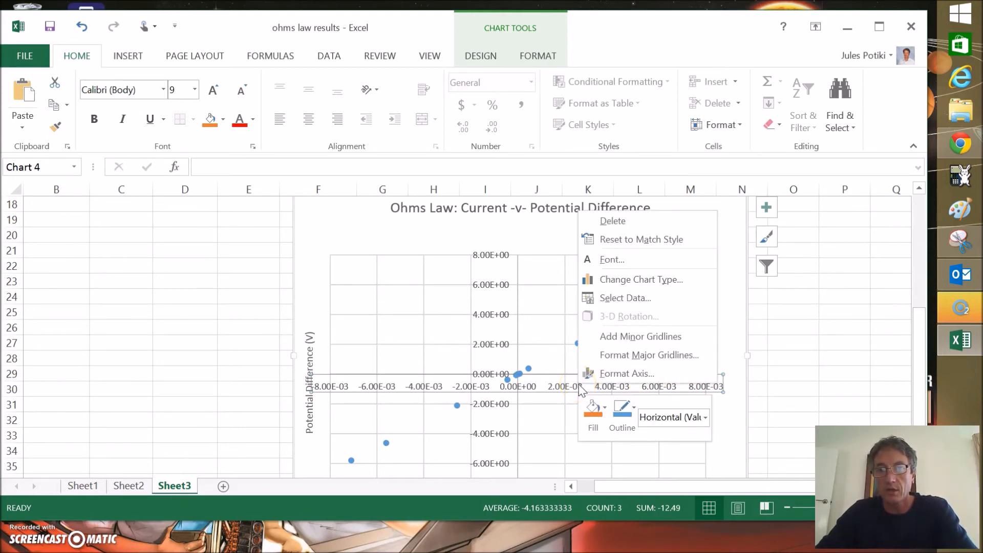
left_click(621, 377)
left_click(620, 375)
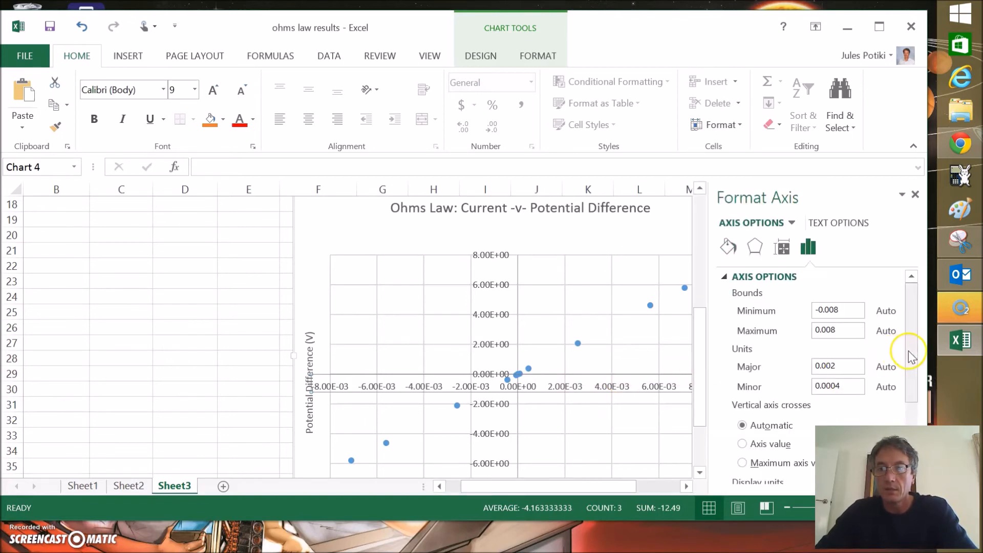
left_click_drag(909, 355, 909, 401)
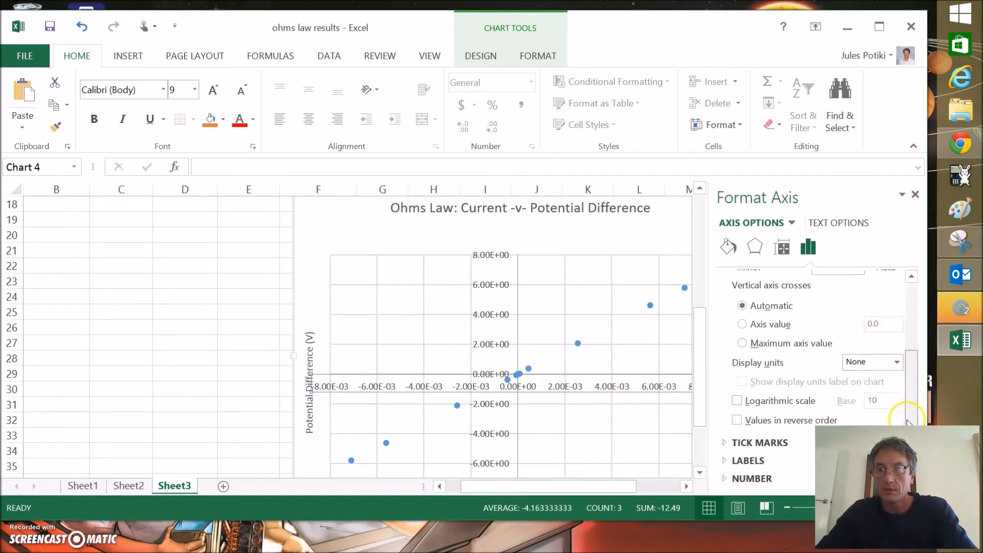
left_click(726, 477)
left_click_drag(909, 395, 912, 432)
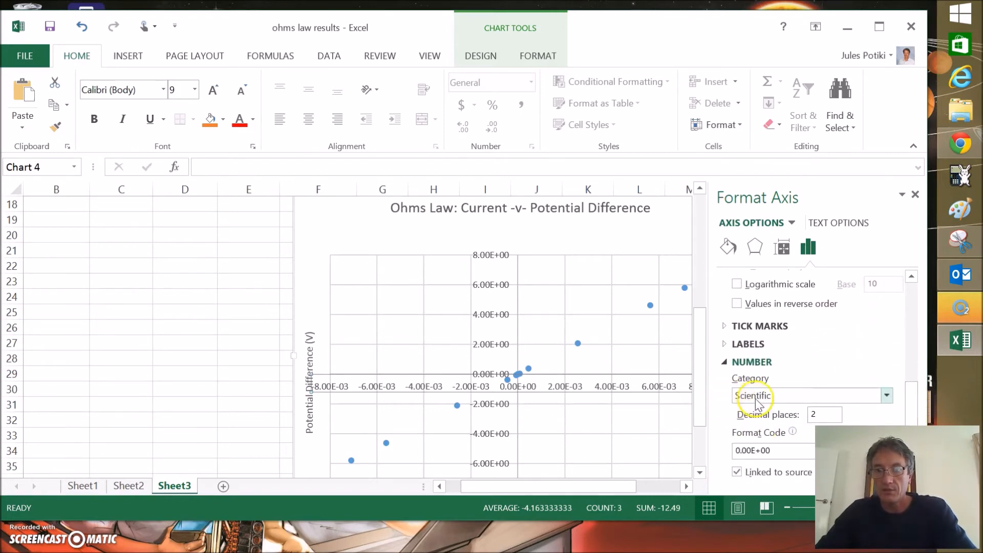
double_click(818, 415)
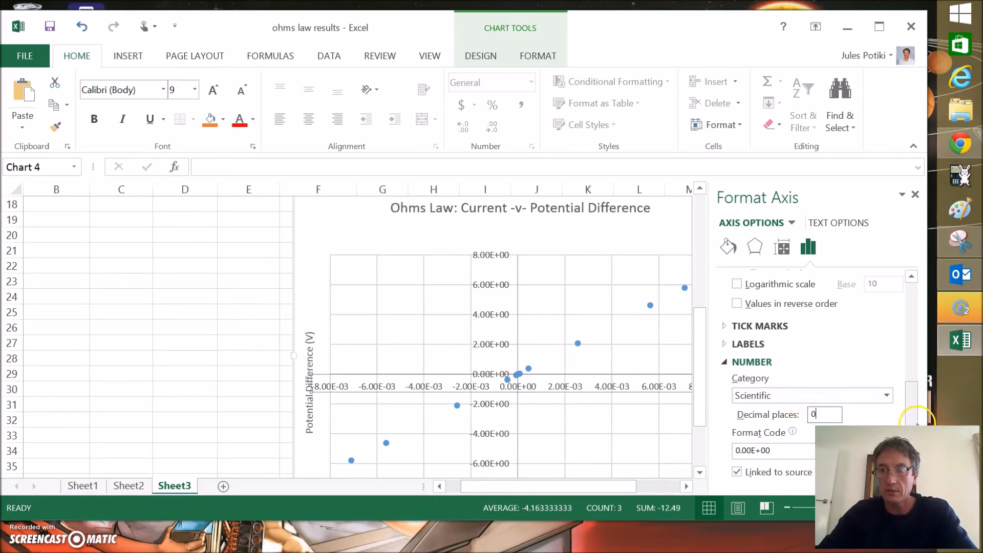
type("0")
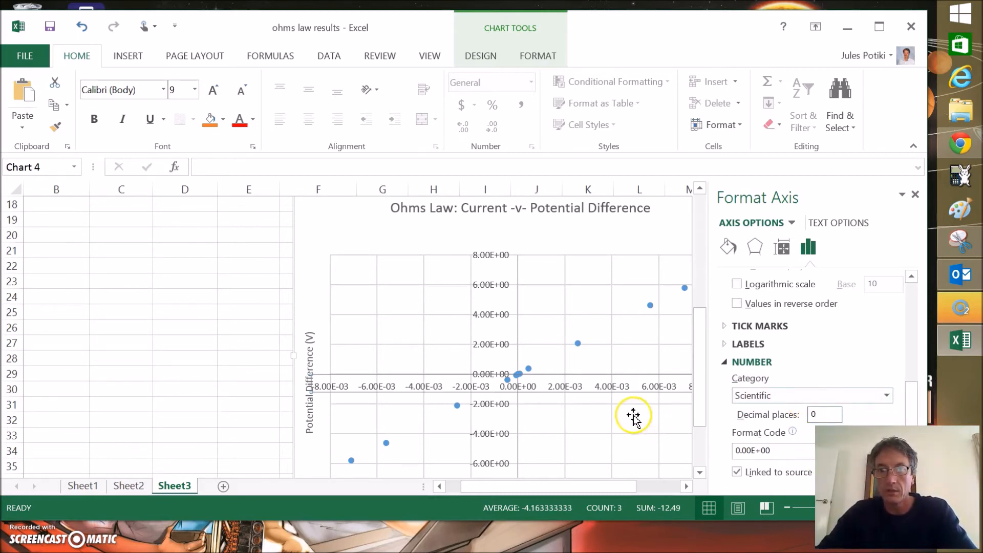
left_click(594, 426)
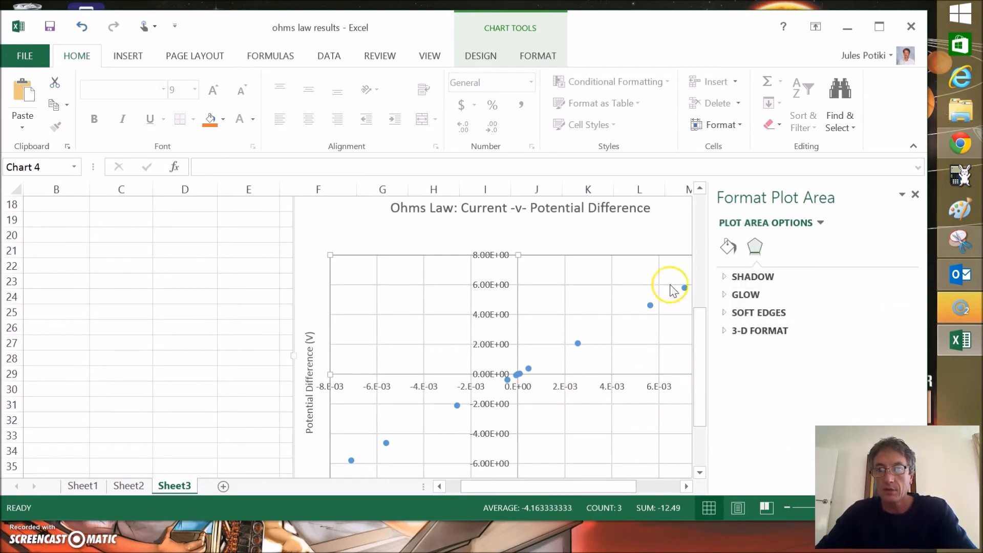
Step: Format the vertical axis numbers with 0 decimal places, keeping the Scientific category, and close the formatting pane
left_click(494, 313)
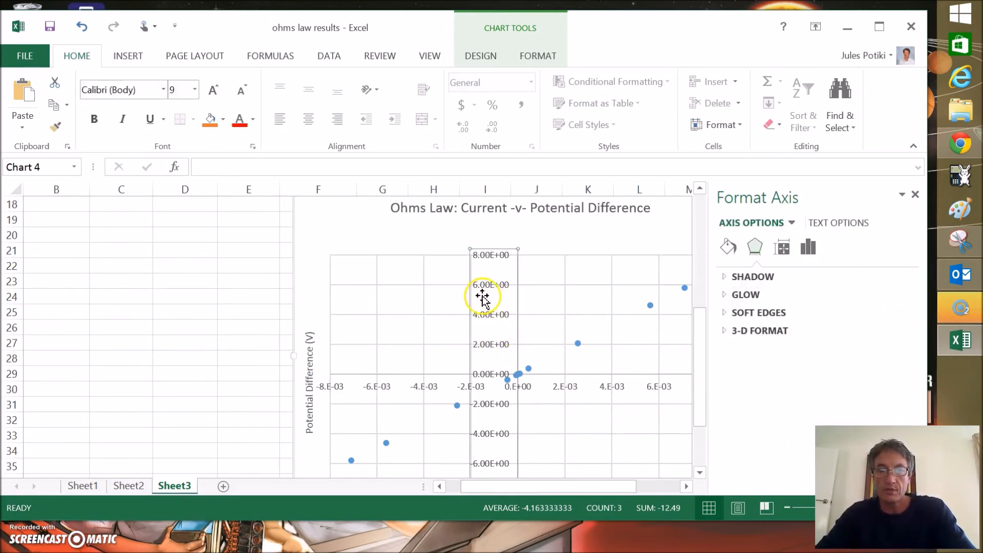
right_click(492, 283)
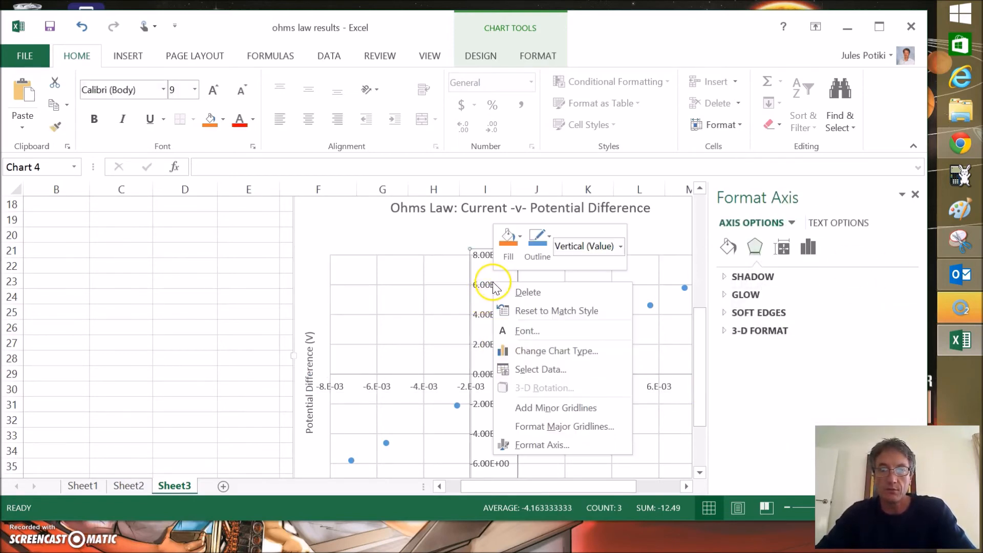
left_click(528, 445)
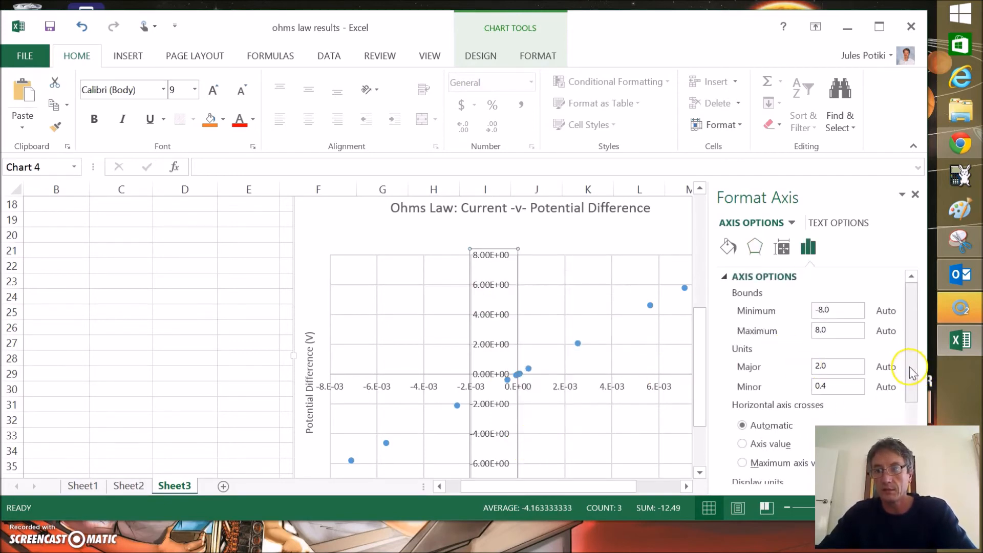
scroll(910, 373, "down", 5)
left_click(750, 476)
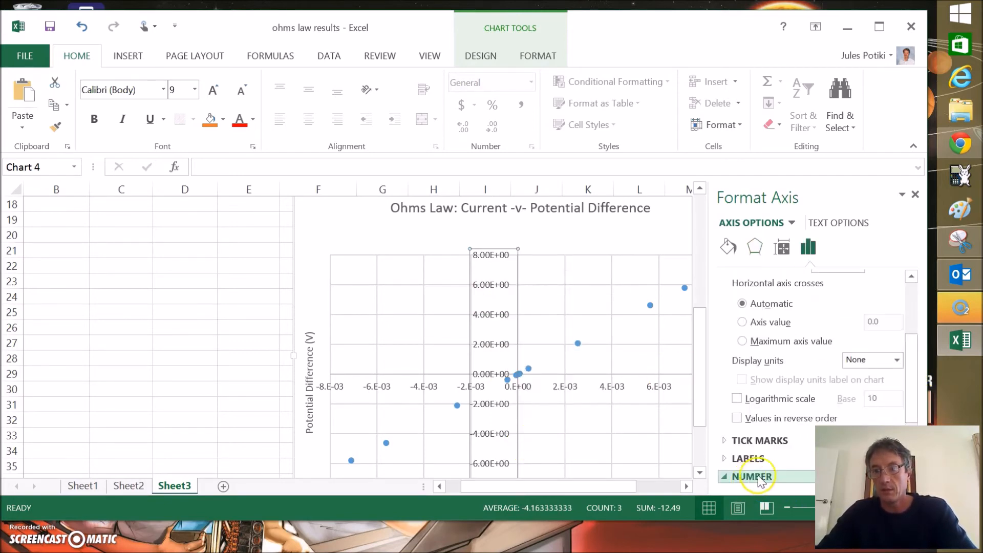
scroll(902, 402, "down", 3)
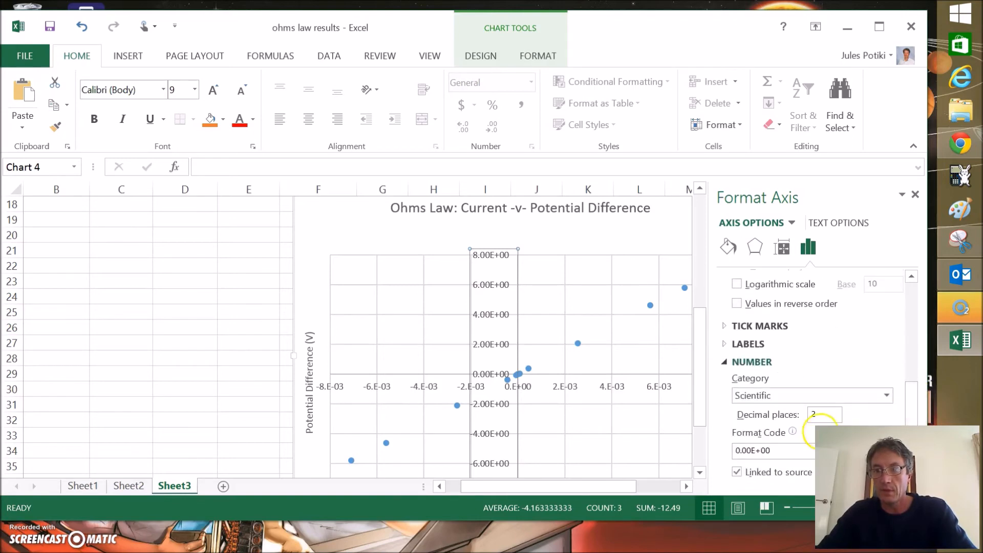
double_click(816, 414)
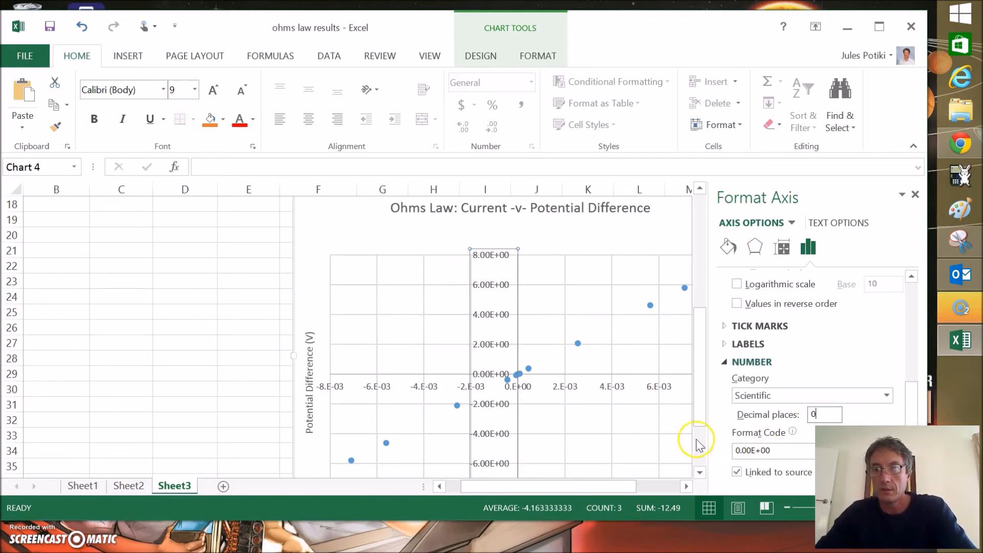
type("0")
left_click(645, 428)
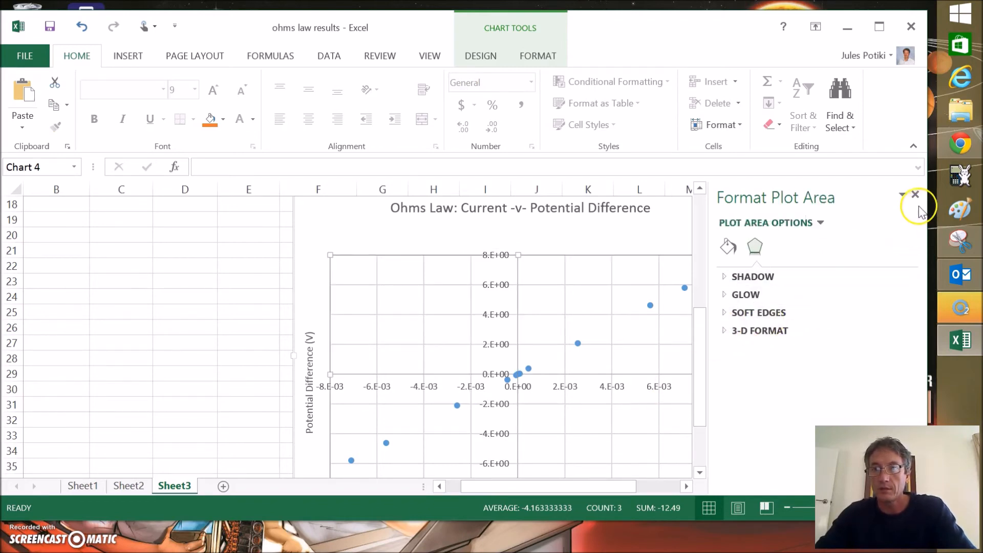
left_click(915, 194)
Step: Shrink the whole chart from its lower-right corner and narrow the plot area slightly from its left edge
left_click_drag(919, 358, 921, 389)
left_click(733, 387)
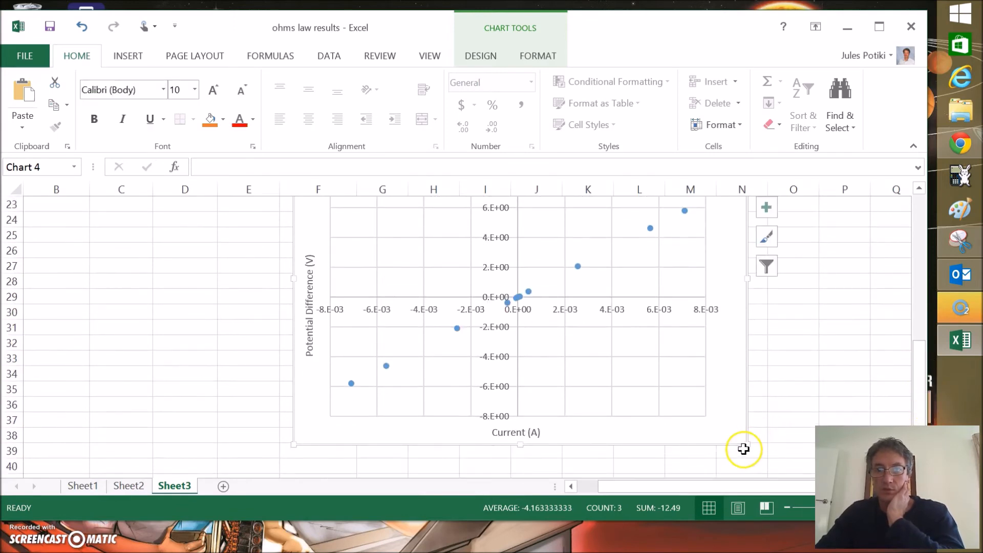
left_click_drag(746, 443, 696, 370)
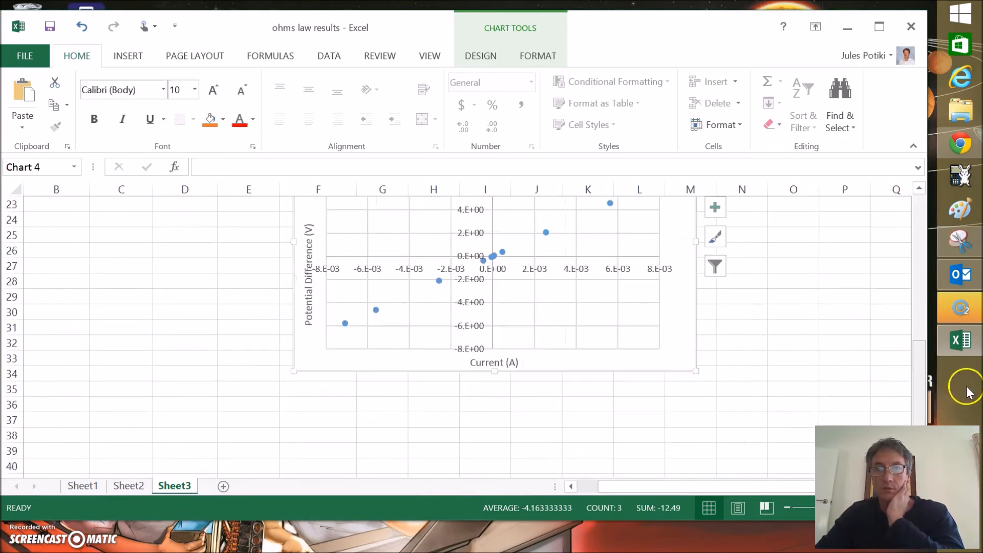
left_click_drag(921, 388, 917, 351)
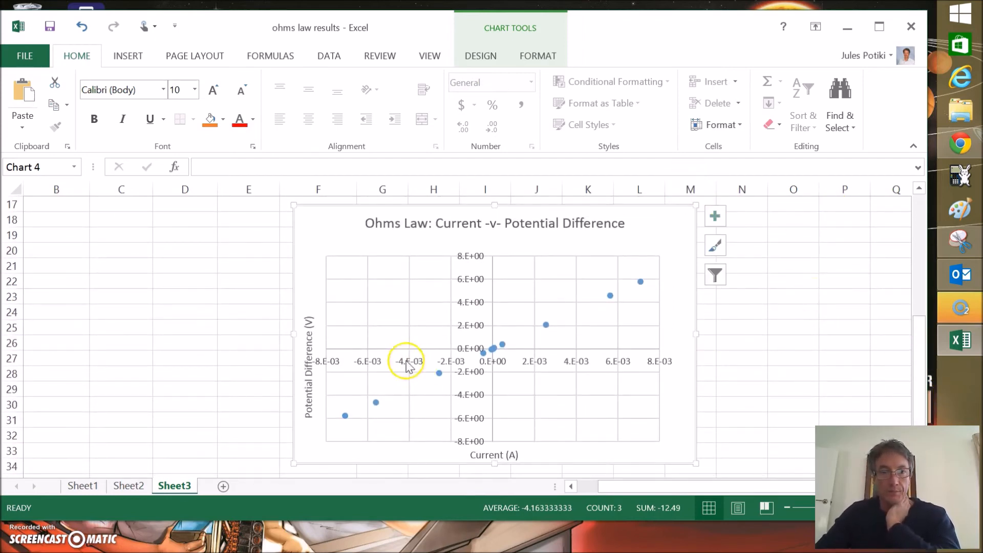
left_click(348, 339)
left_click_drag(329, 349, 333, 349)
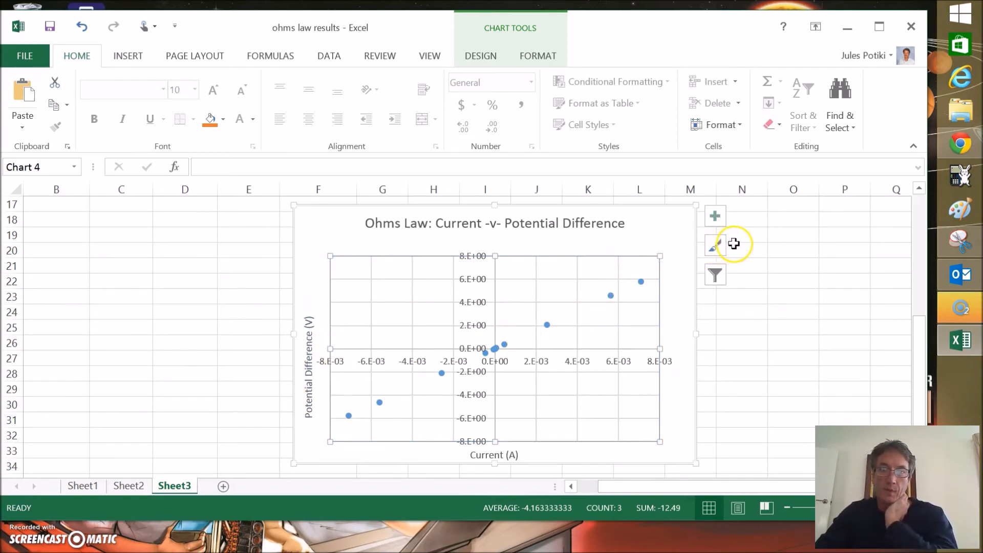
Step: Add a linear trendline to the scatter data and show its detailed options
left_click(715, 218)
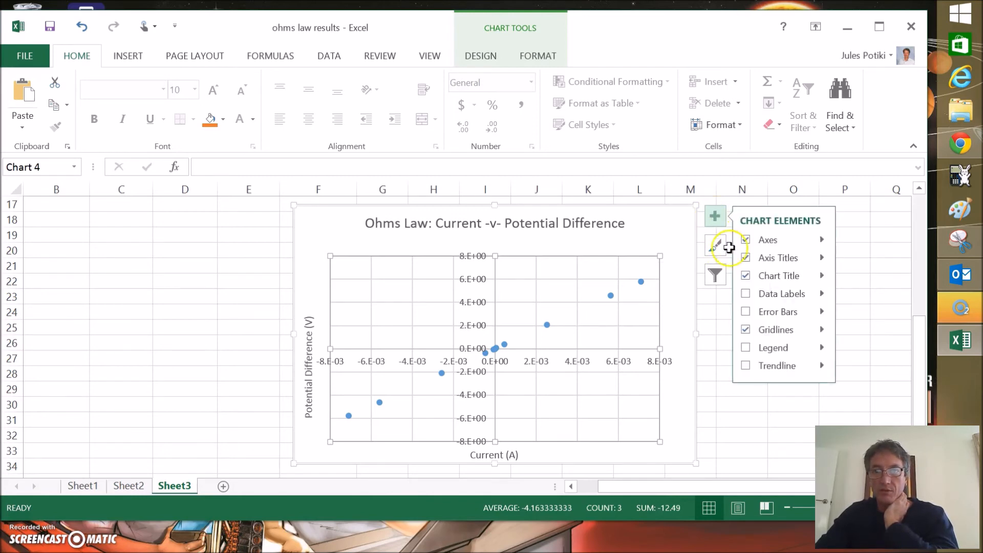
mouse_move(822, 368)
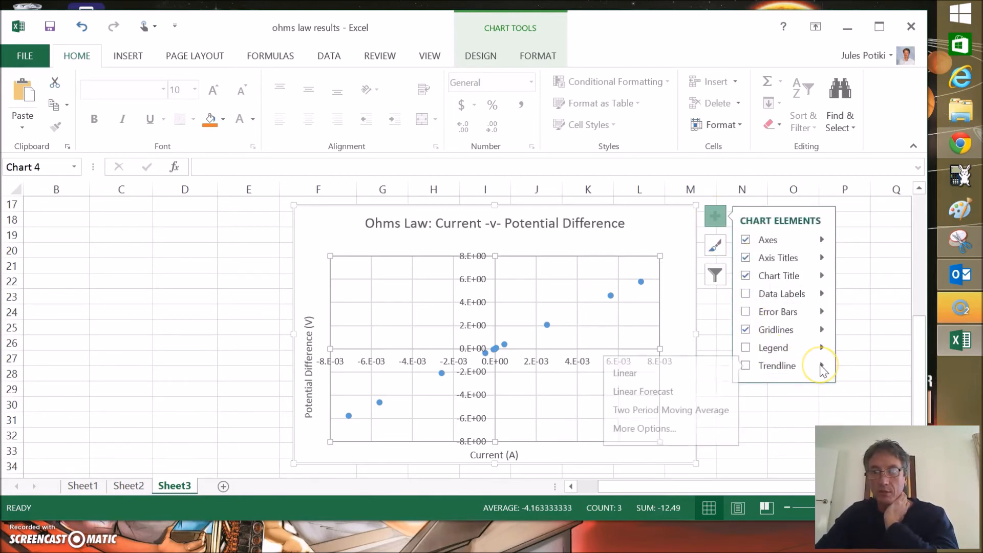
left_click(626, 430)
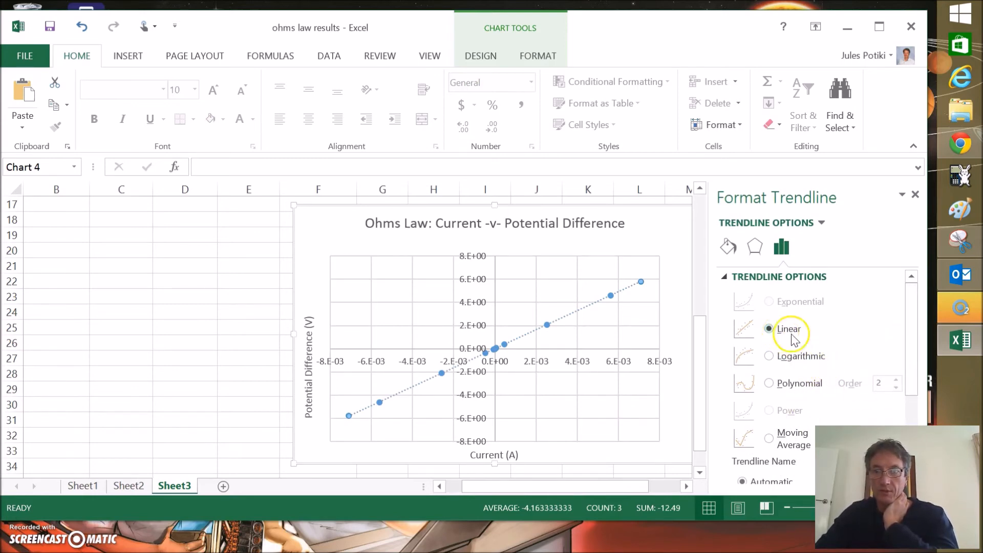
Step: Set an intercept for the trendline and display its equation and R-squared value on the chart
left_click_drag(911, 345, 913, 420)
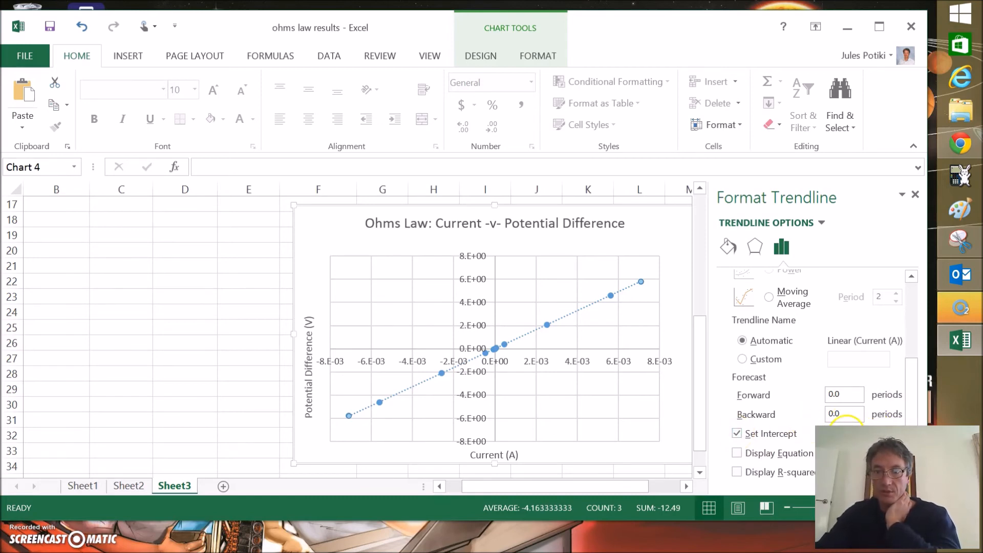
left_click(737, 454)
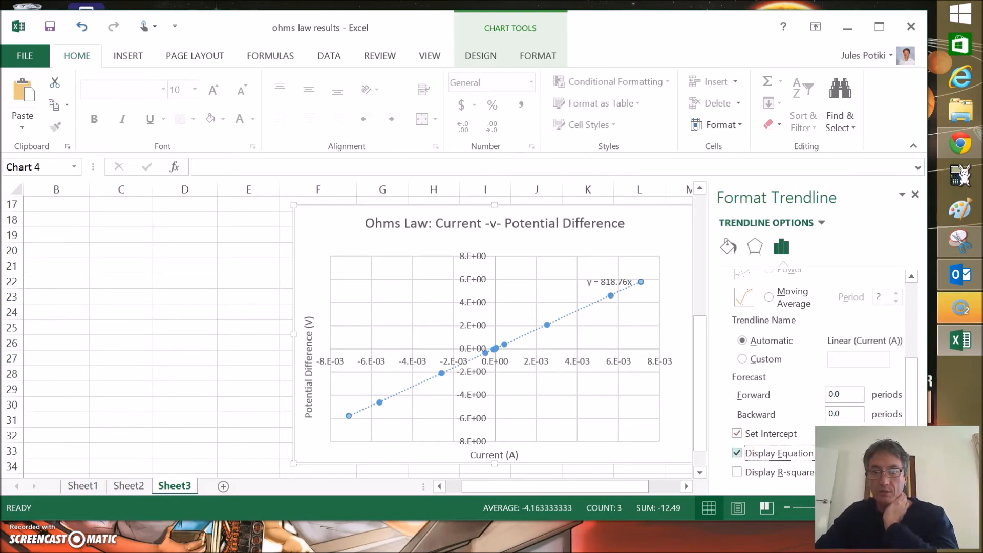
left_click(737, 473)
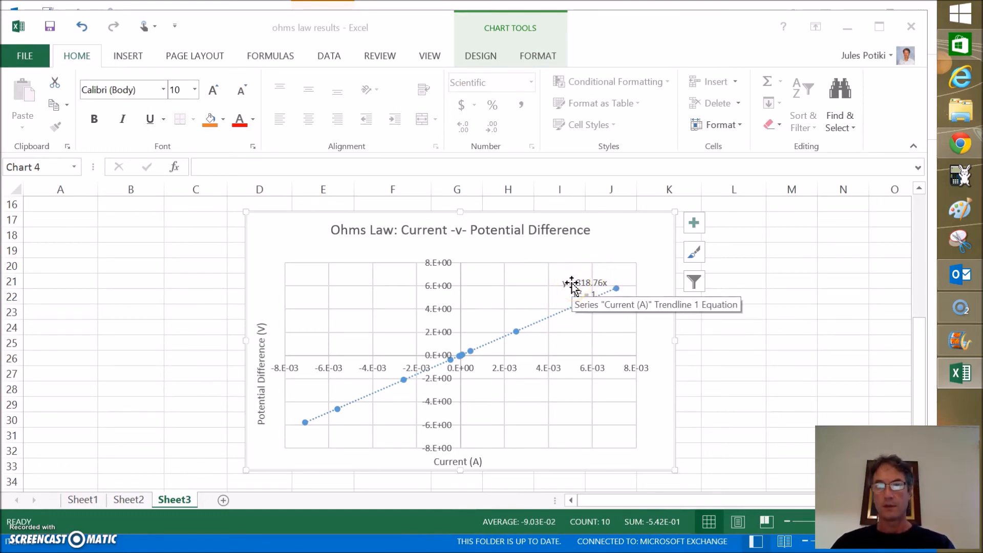
Step: Edit the trendline equation label on the chart so its first line reads "y = 818"
left_click(587, 284)
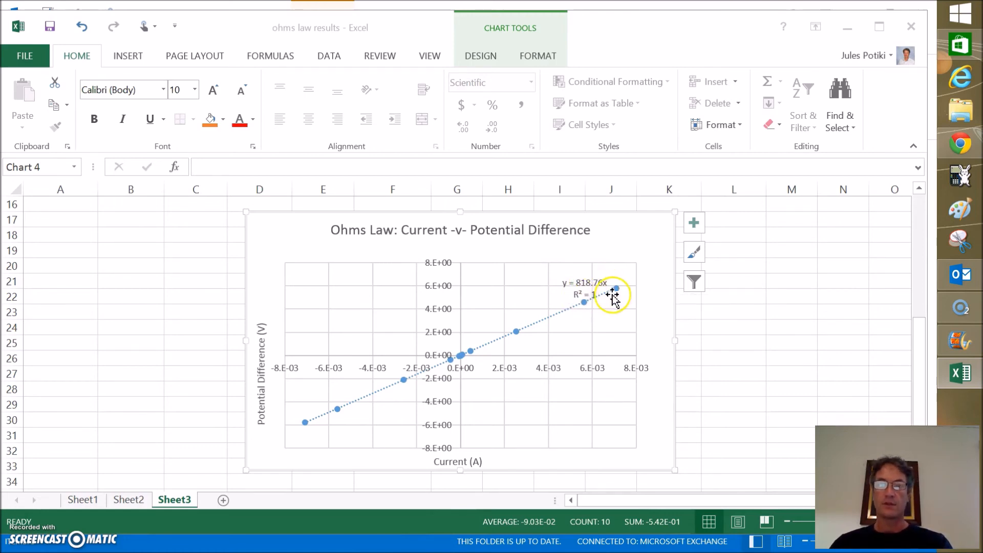
left_click(581, 284)
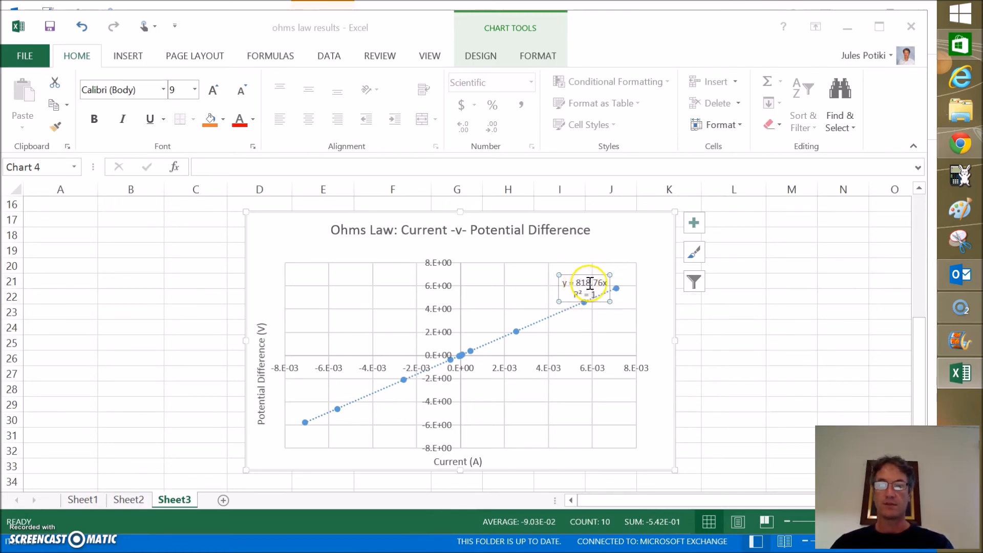
left_click(592, 283)
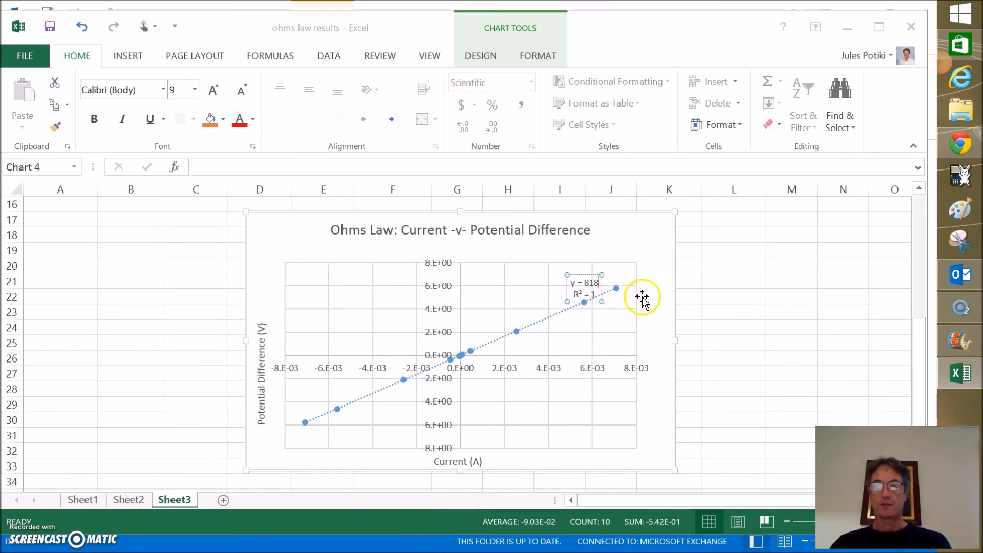
Step: Extend the Sheet3 chart title by appending "for an 820" after "Potential Difference"
left_click(429, 230)
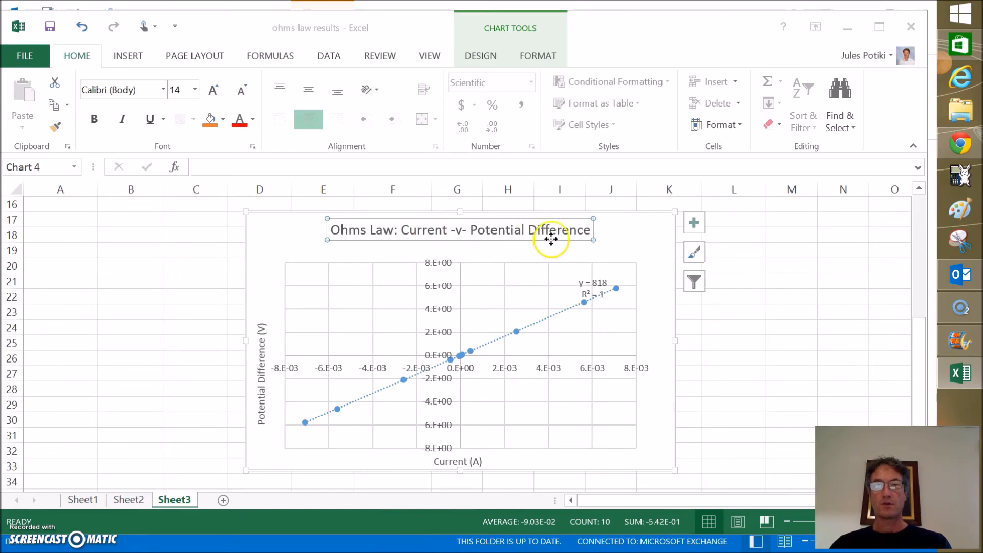
left_click(602, 230)
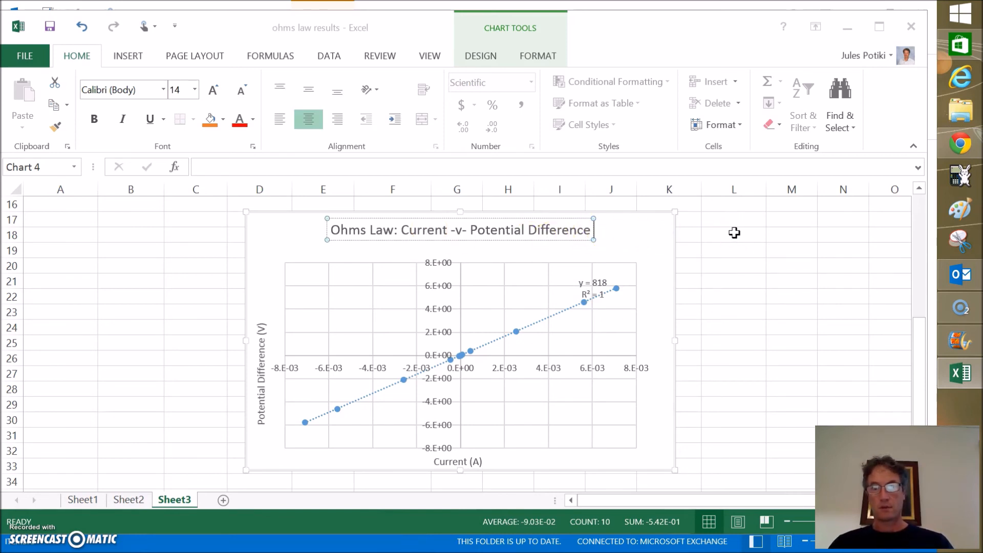
type("for")
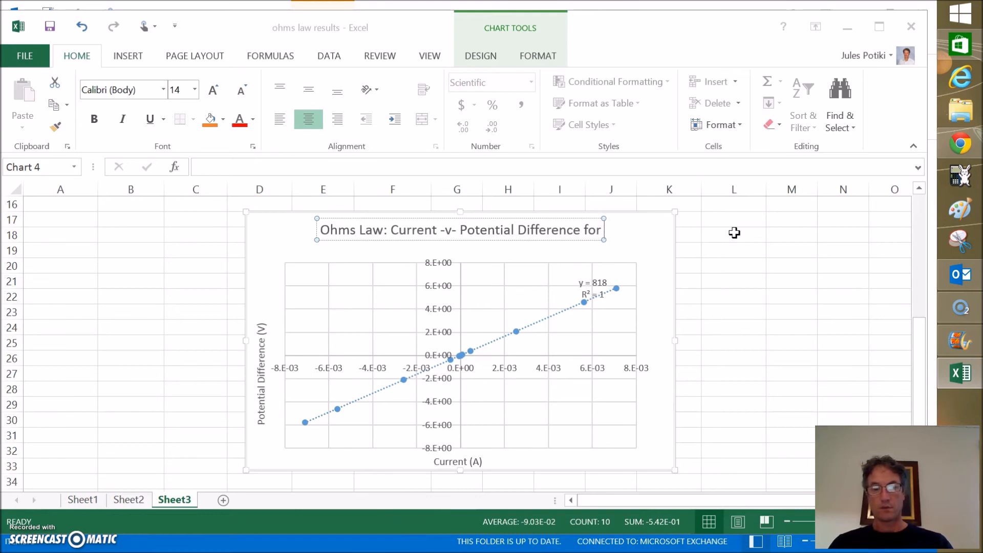
type(" an 820")
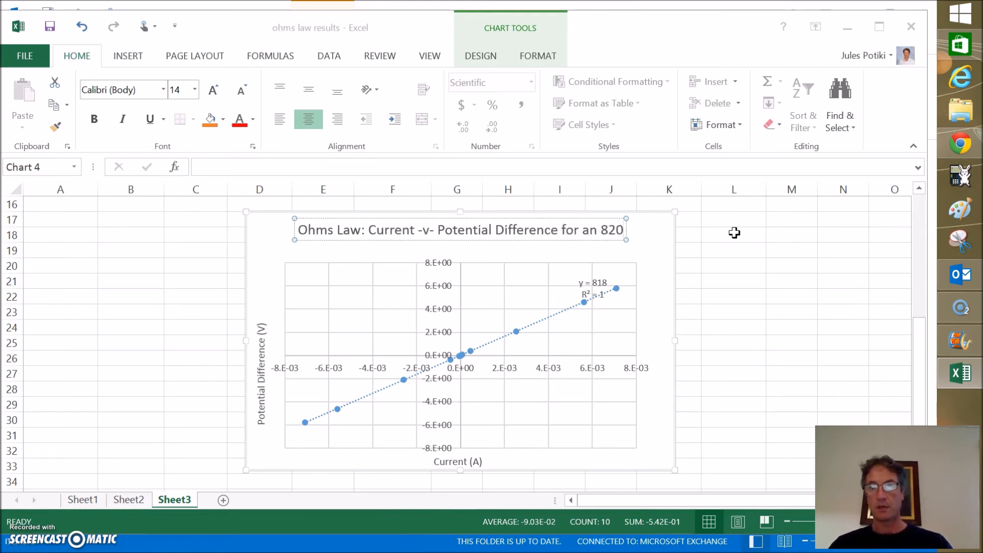
Step: Insert the Ohm sign (Ω) directly after "820" in the chart title
left_click(127, 56)
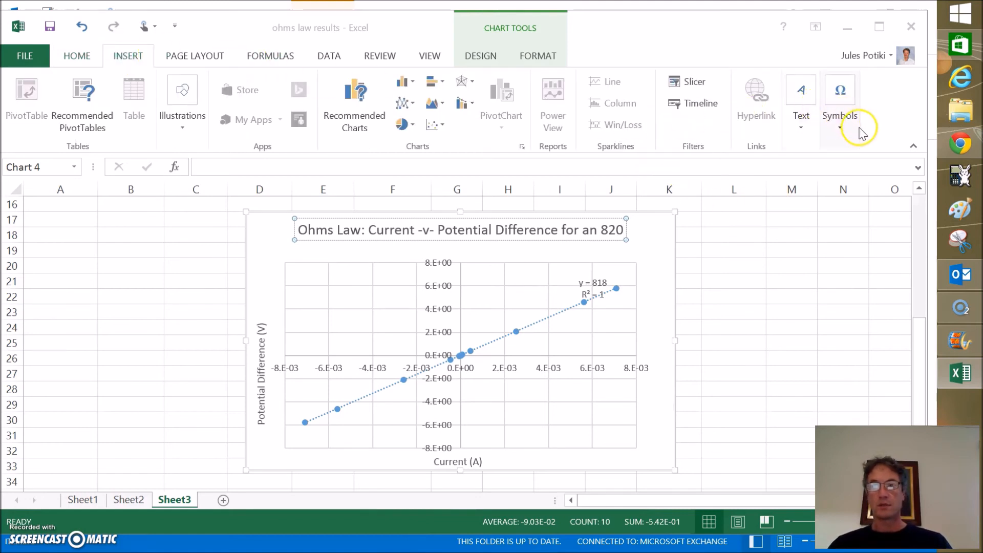
left_click(837, 128)
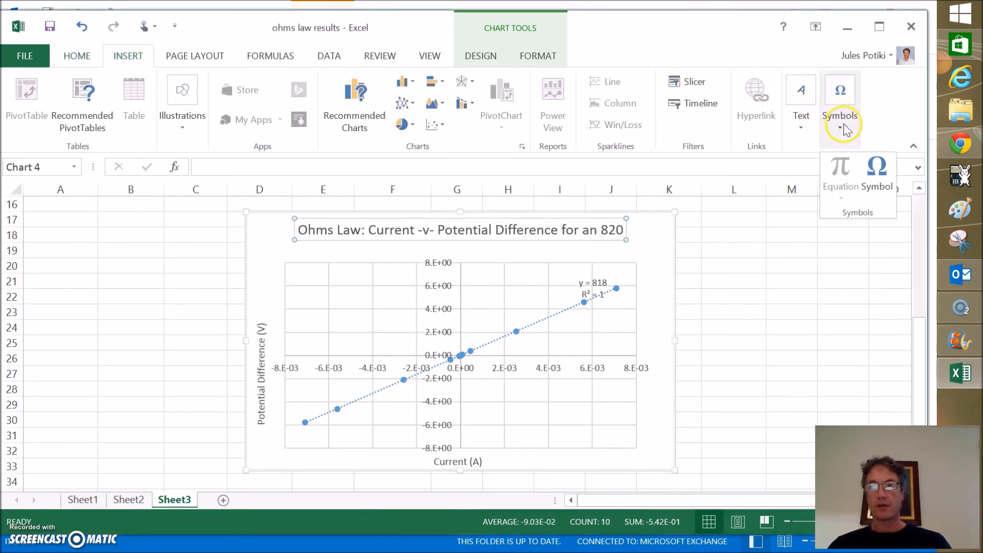
left_click(879, 174)
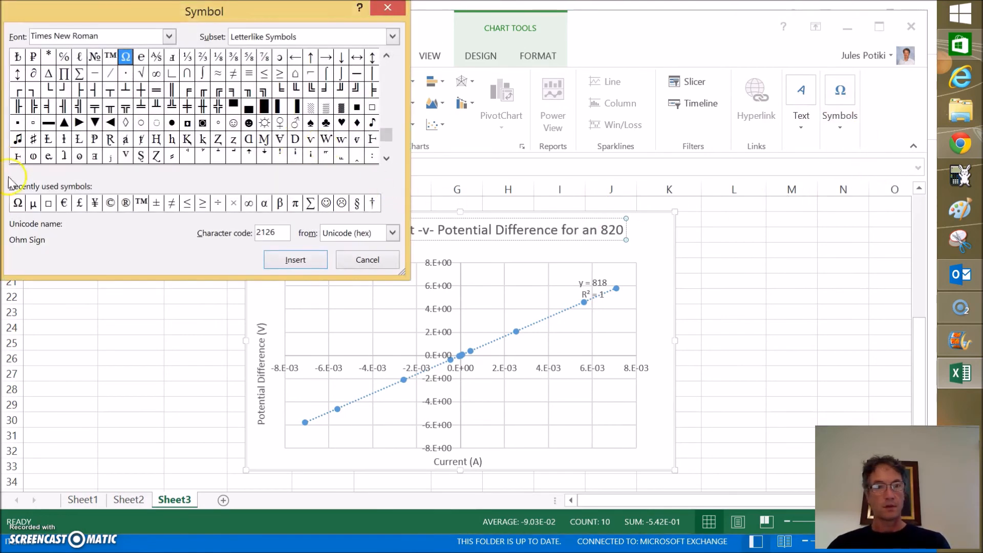
left_click(17, 204)
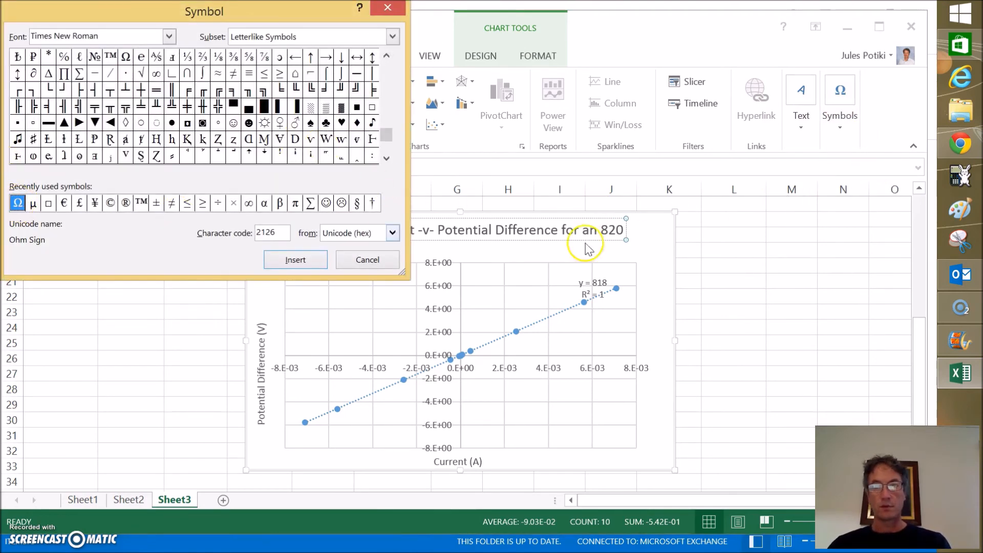
left_click(295, 259)
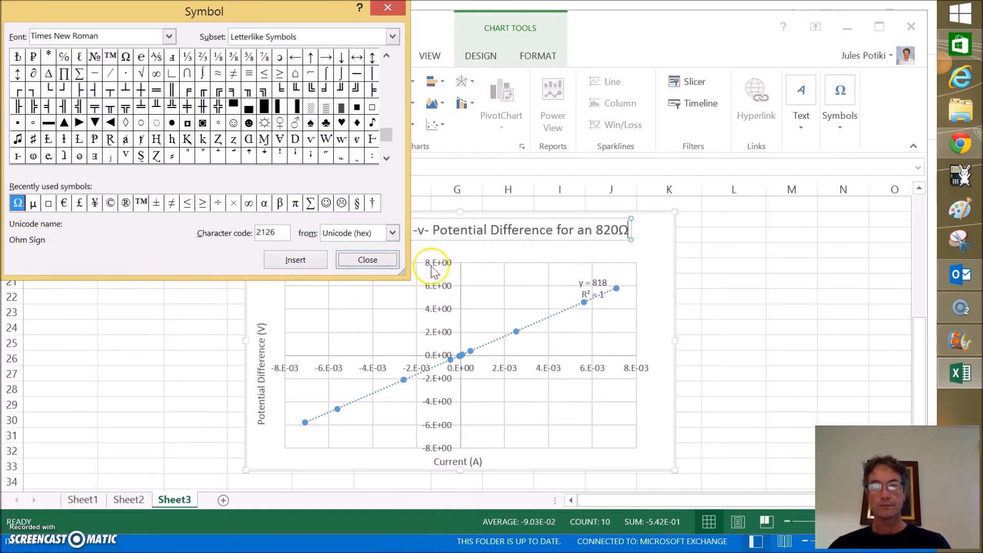
left_click(366, 260)
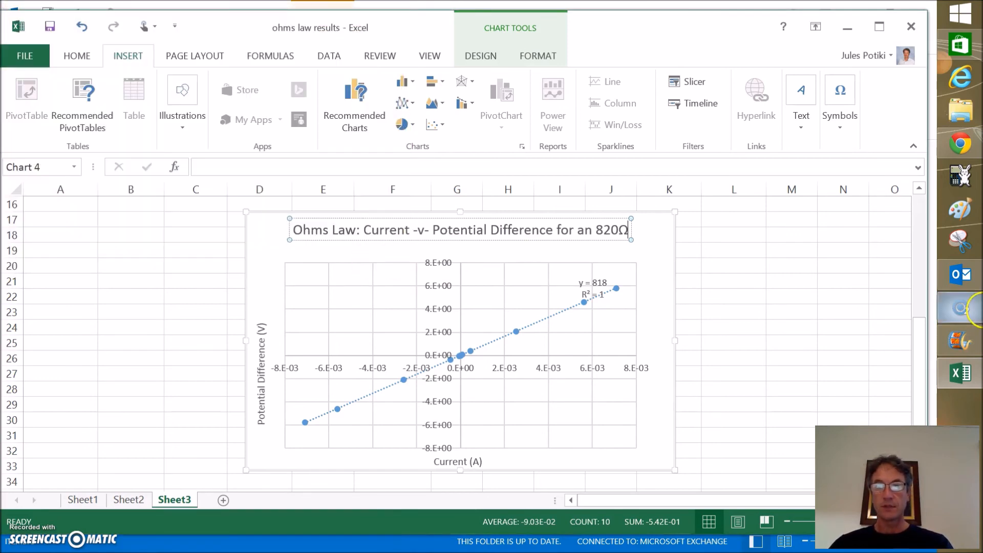
Step: Add the word "Resistor" on a second line of the chart title and deselect the chart
key("Return")
type("R")
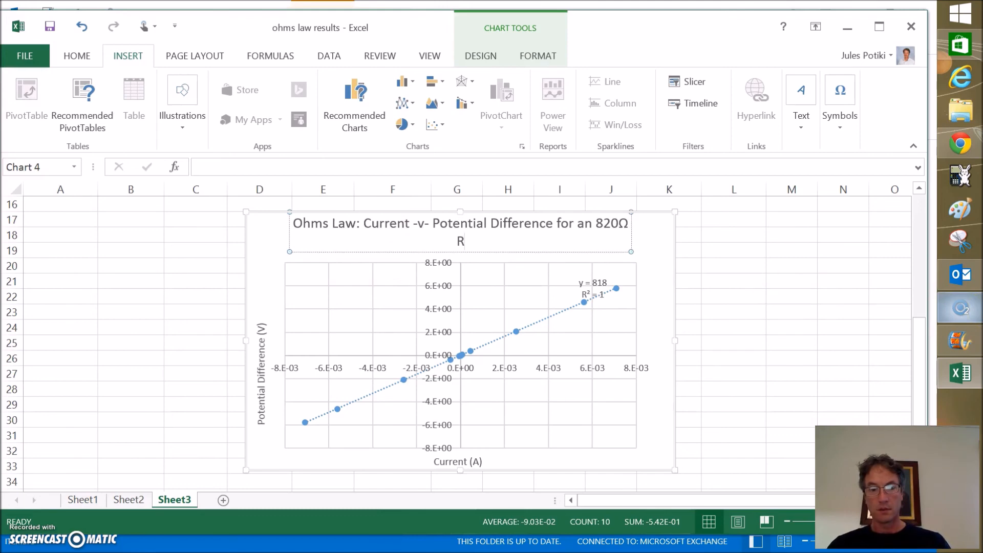
type("esistor")
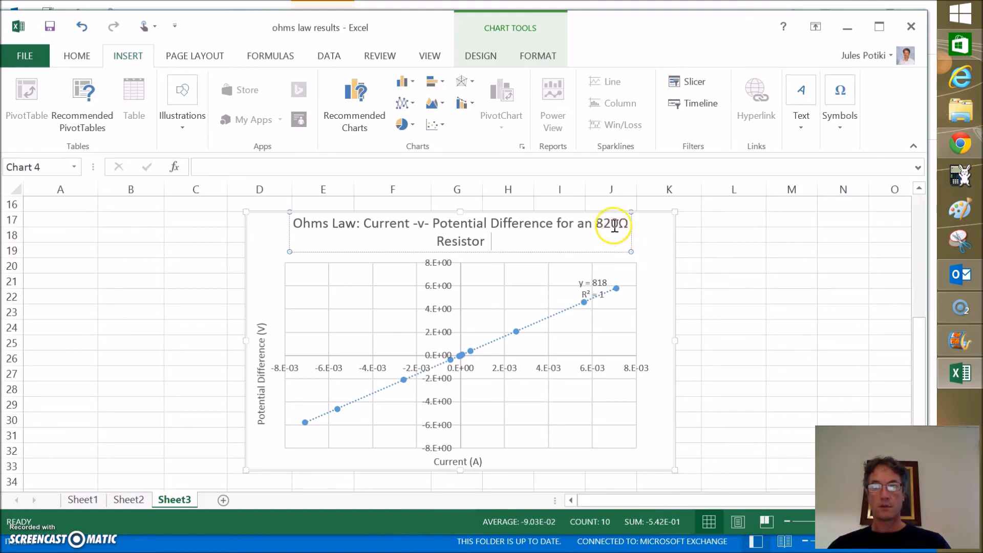
left_click(654, 230)
left_click(624, 230)
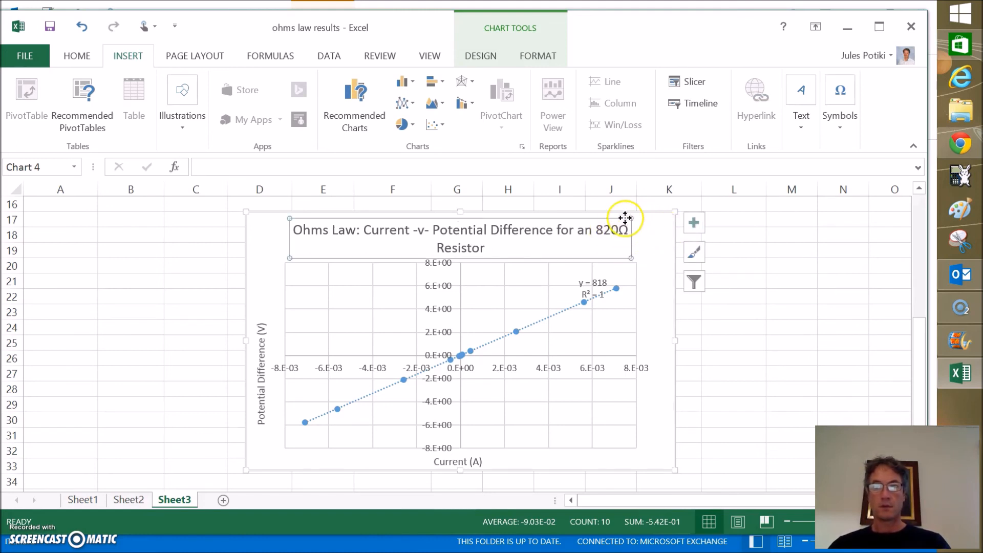
left_click(683, 251)
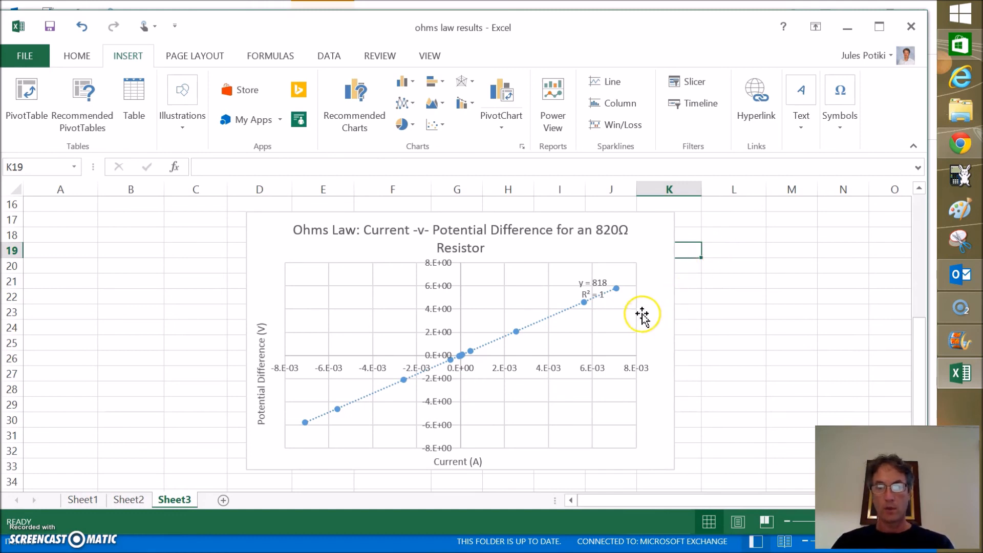
left_click(634, 241)
left_click(694, 222)
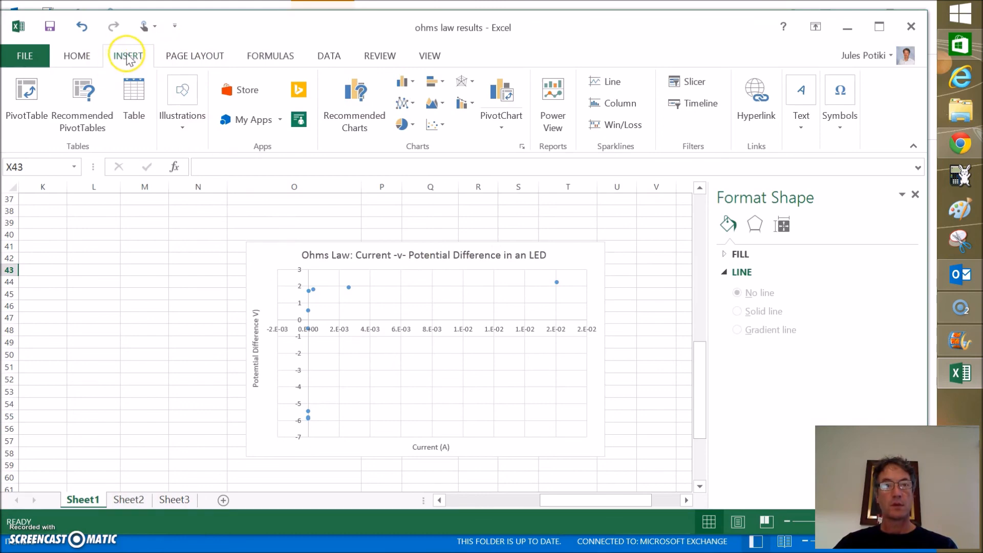
left_click(24, 58)
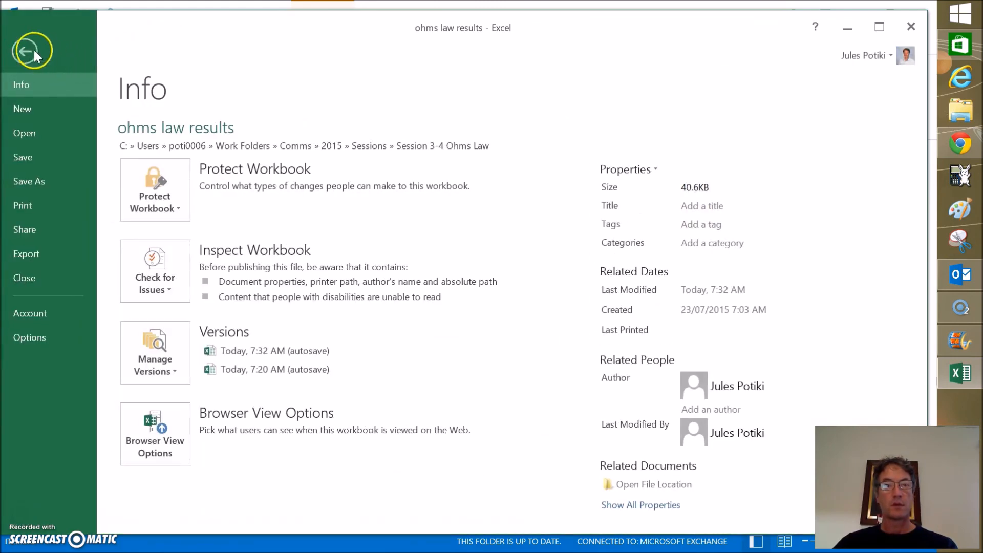
left_click(33, 50)
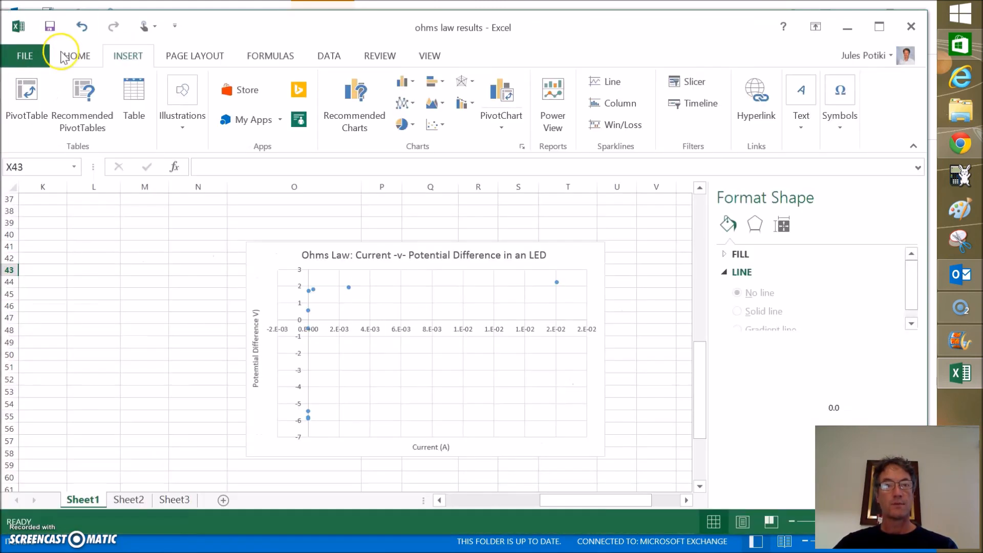
Step: Draw a Curve shape about 11 cm wide and 6.2 cm high through the LED chart's data points on Sheet1, and close the shape formatting options
left_click(182, 127)
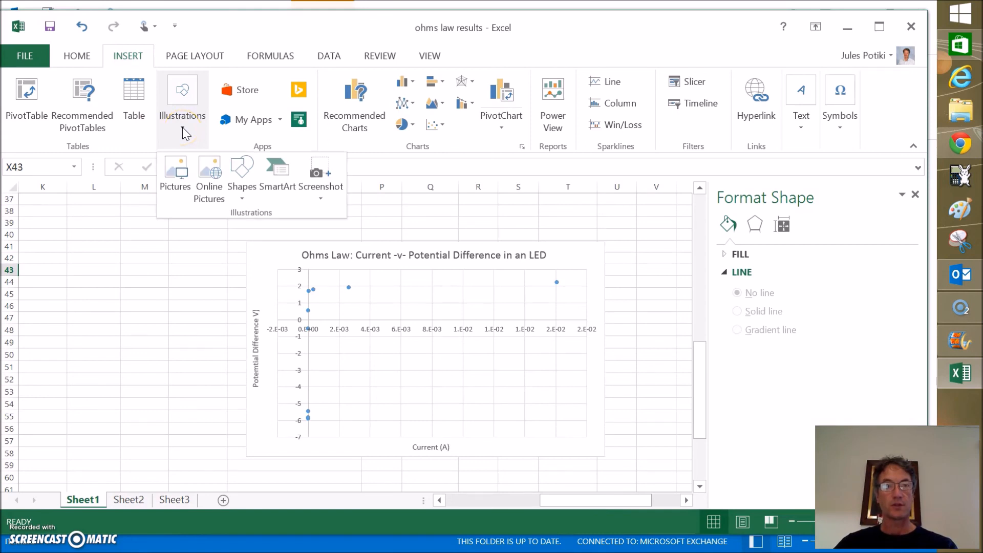
left_click(242, 202)
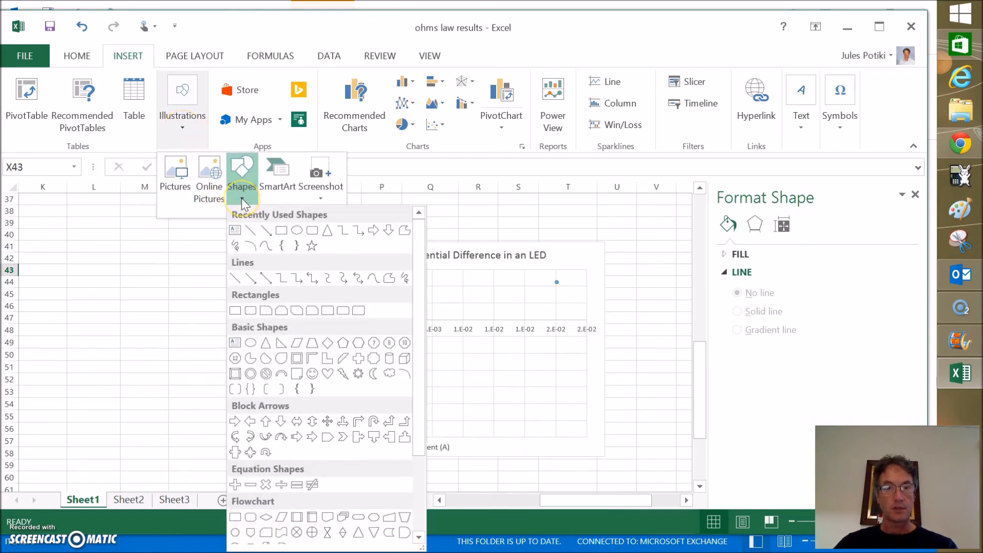
left_click(266, 246)
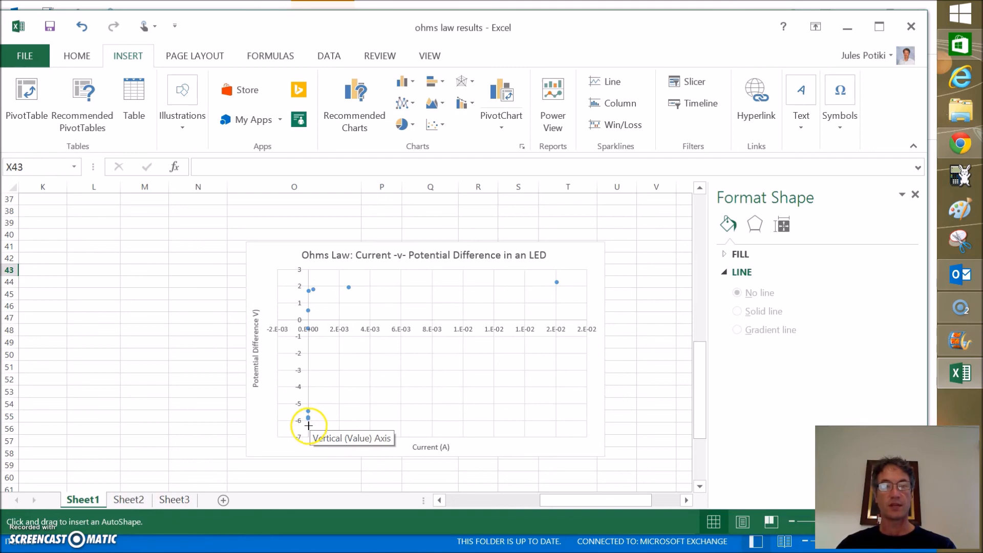
left_click_drag(308, 425, 308, 312)
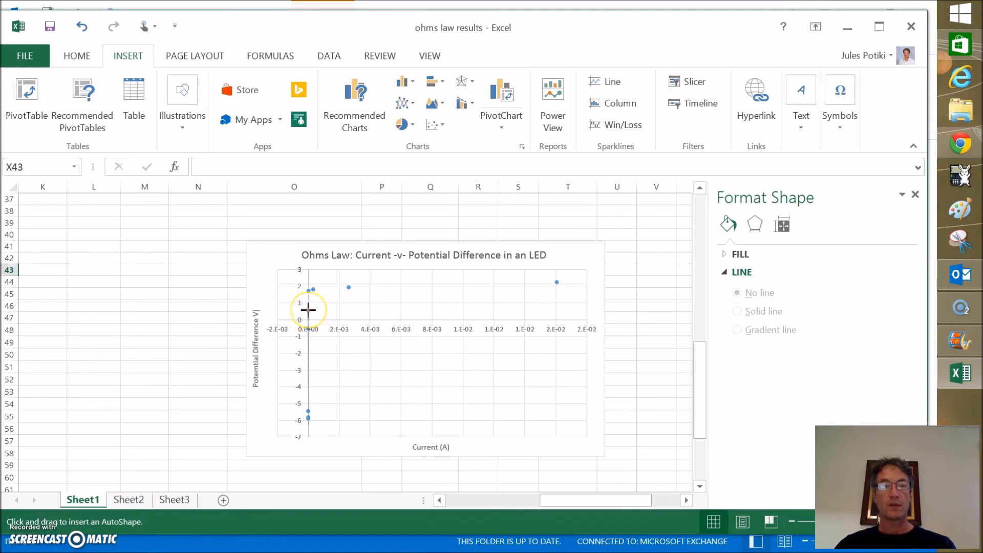
left_click_drag(308, 309, 308, 310)
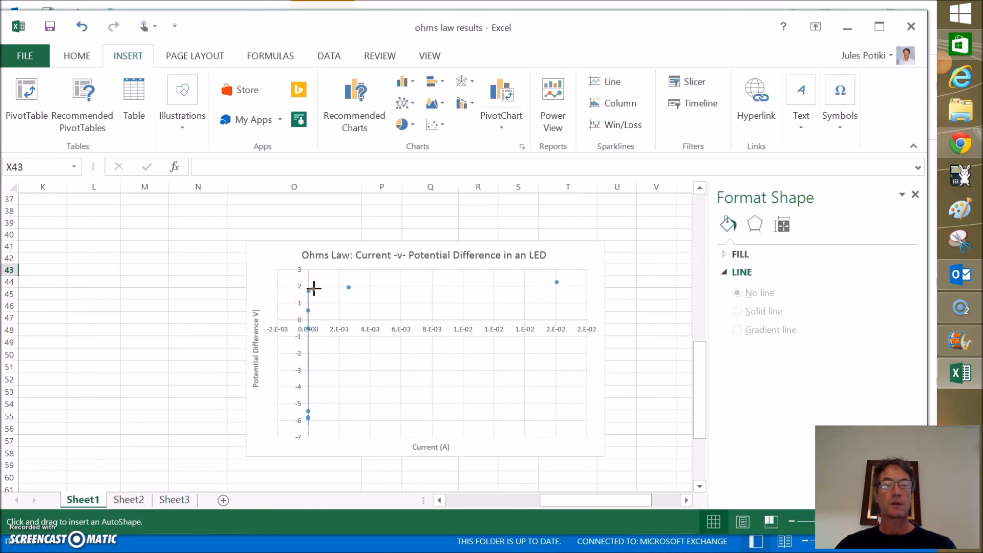
left_click_drag(314, 289, 347, 285)
left_click_drag(349, 287, 564, 283)
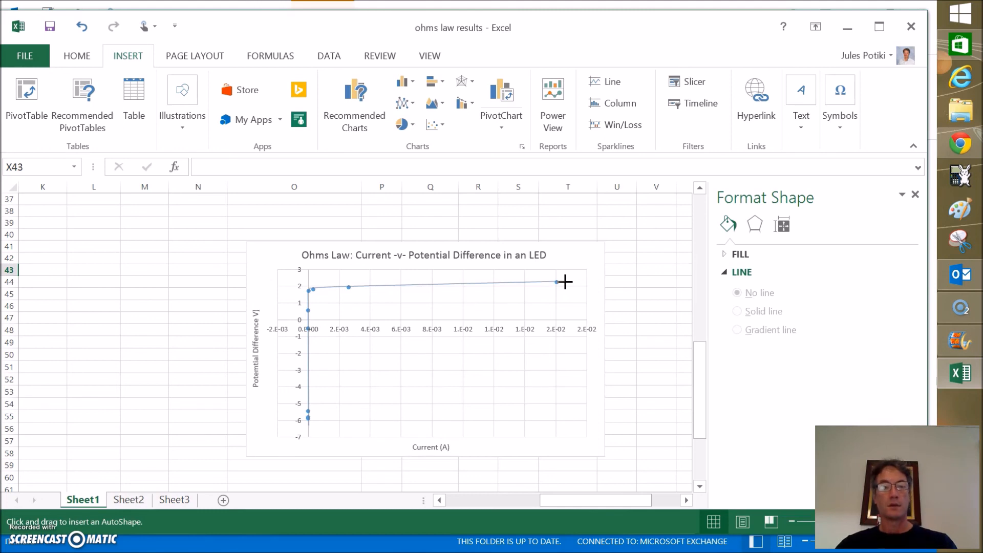
double_click(565, 281)
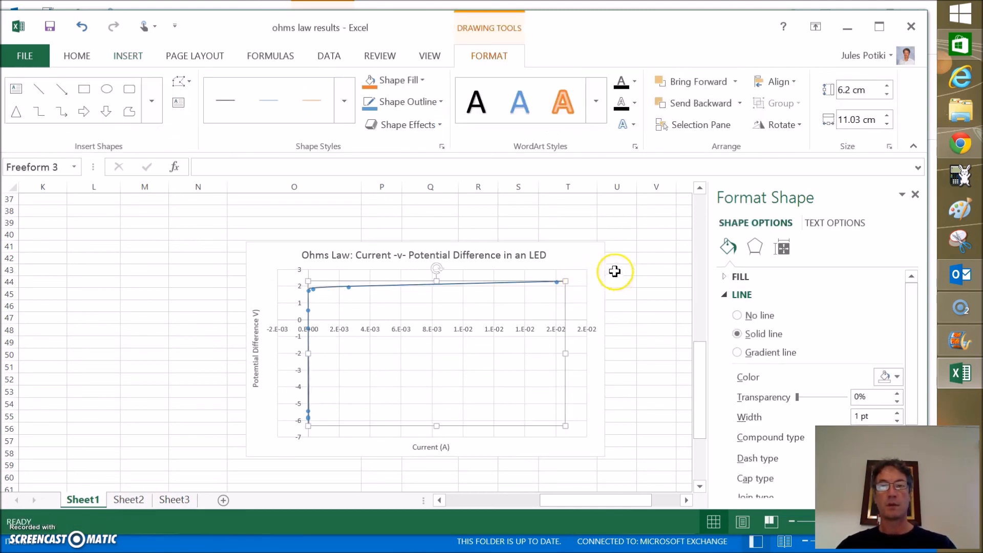
left_click(649, 233)
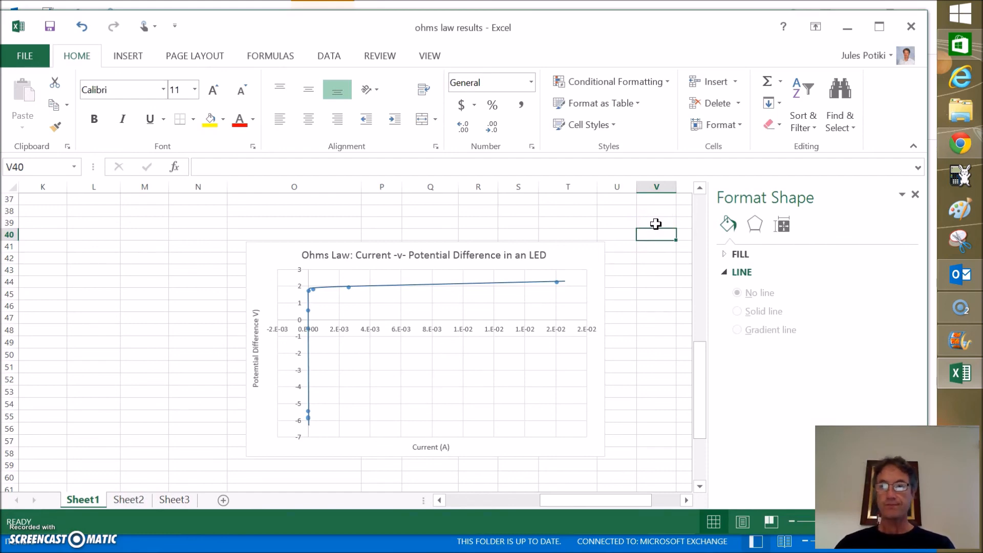
left_click(915, 194)
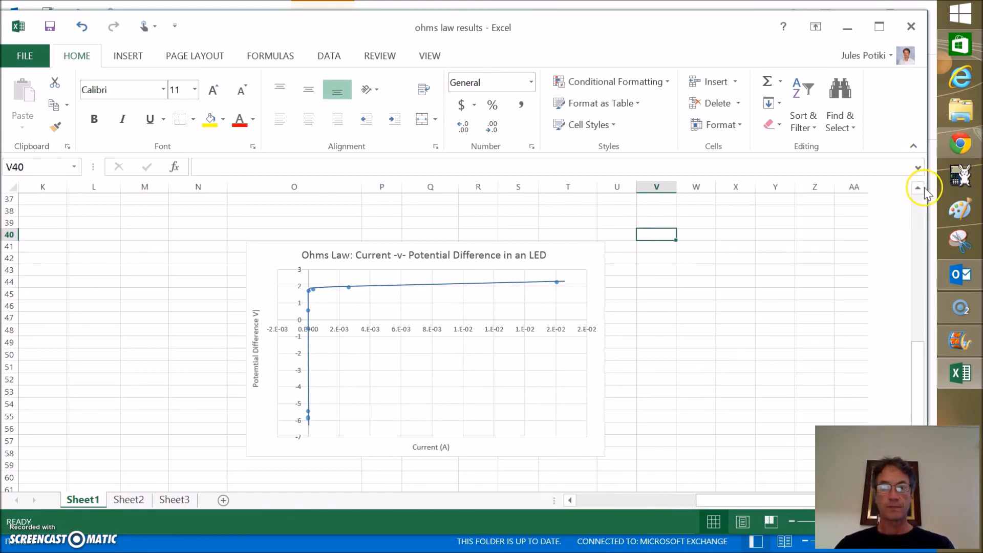